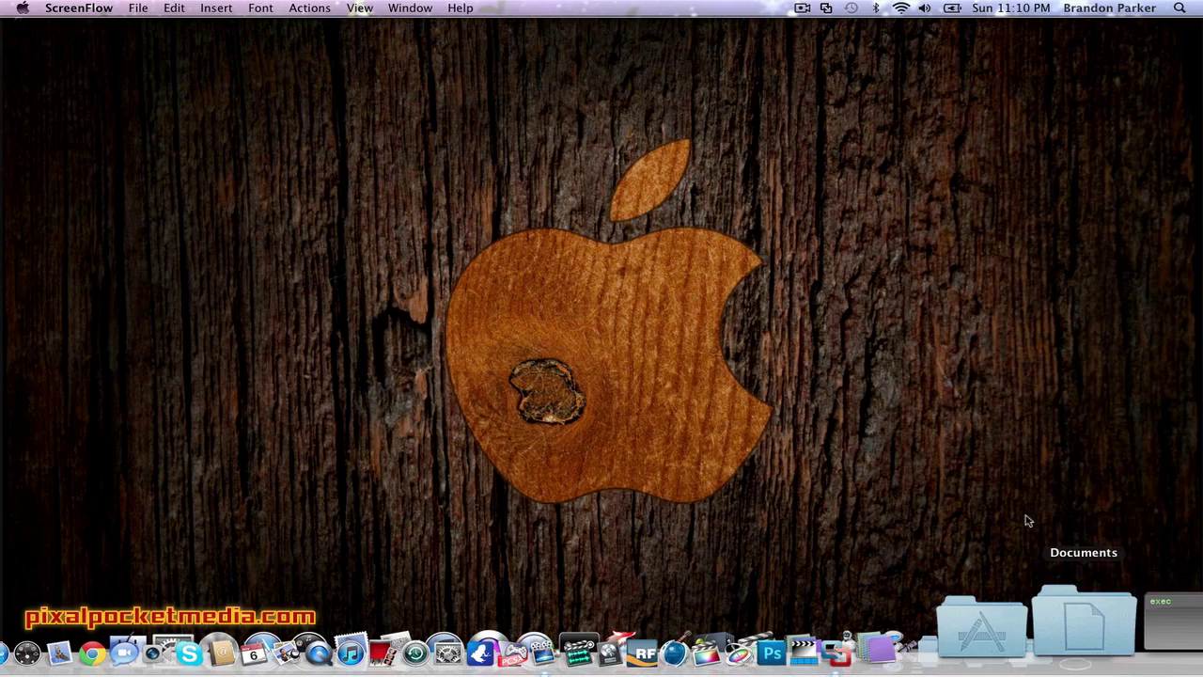
Step: Switch to the Windows desktop and hide its desktop icons
key("super+Tab")
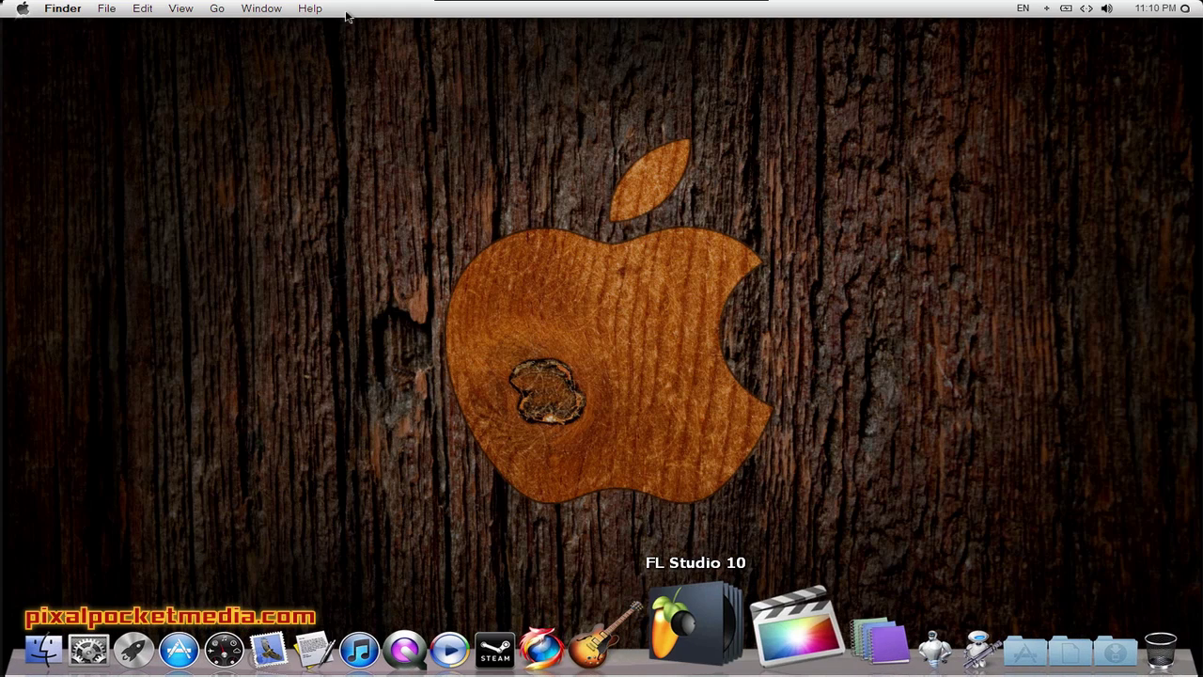
mouse_move(455, 10)
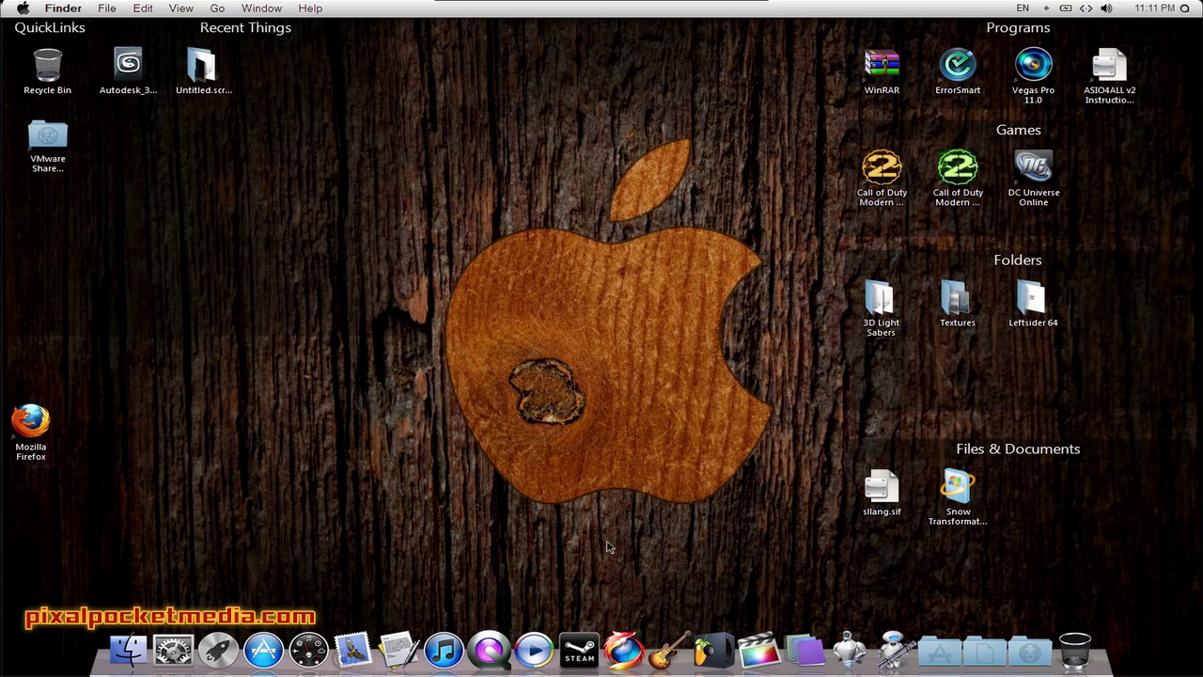
double_click(623, 510)
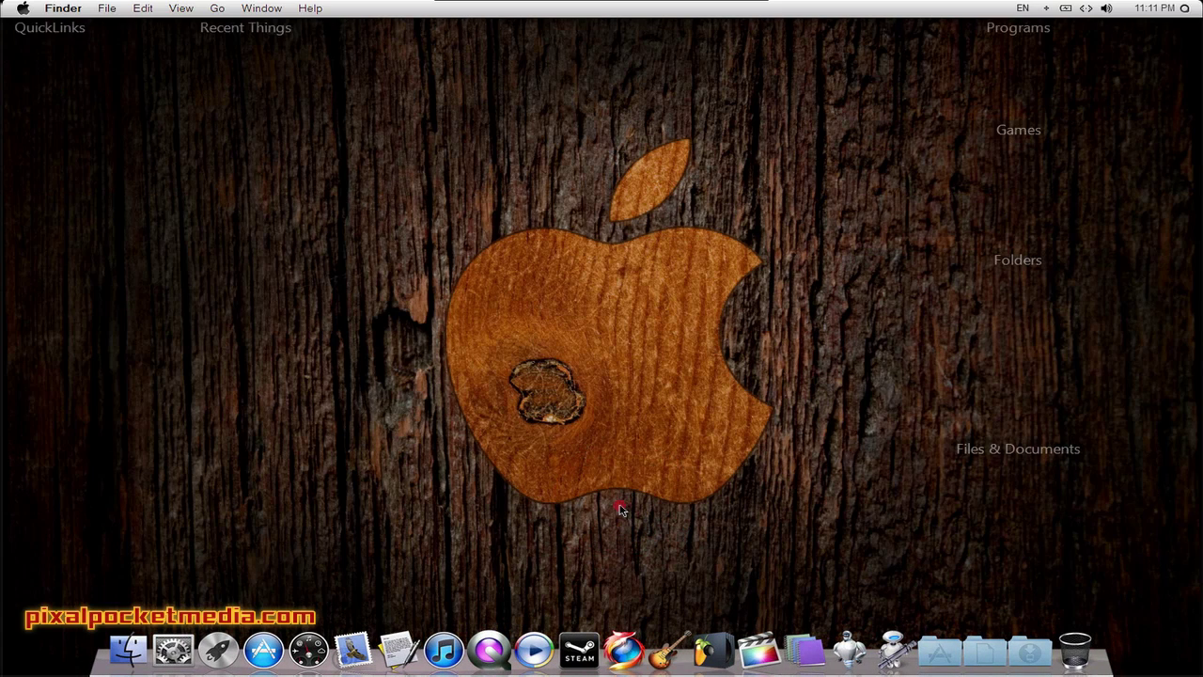
double_click(620, 509)
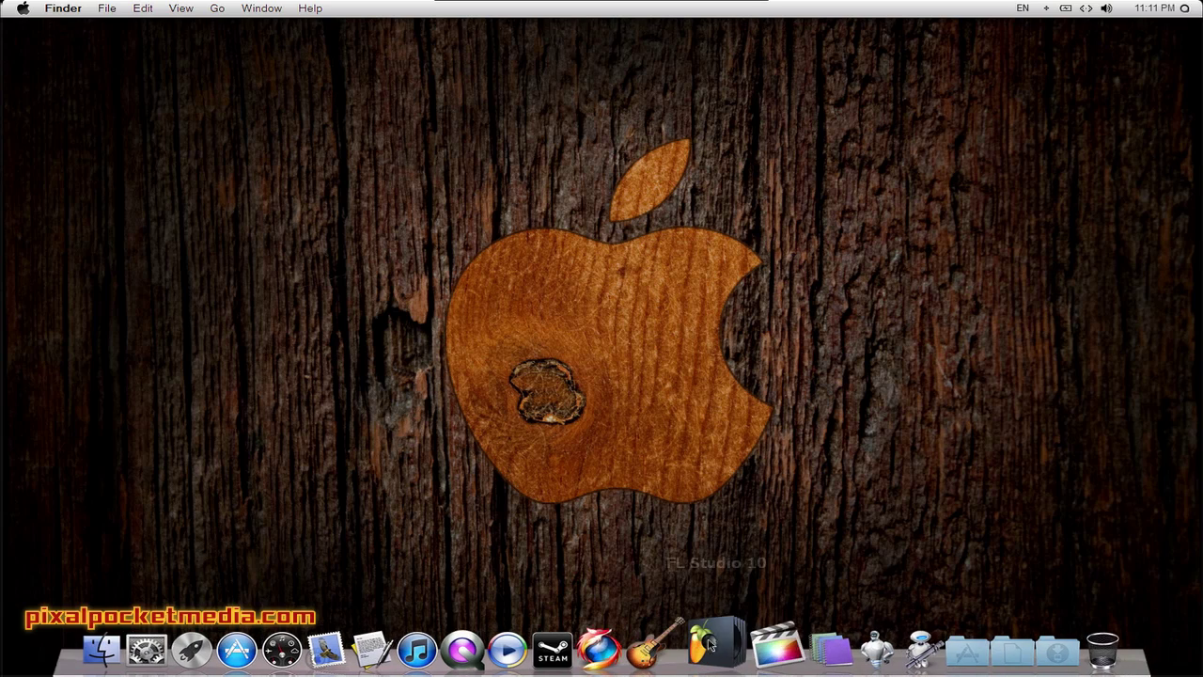
Step: Launch Vegas Pro 11.0 and open the project properties
left_click(773, 636)
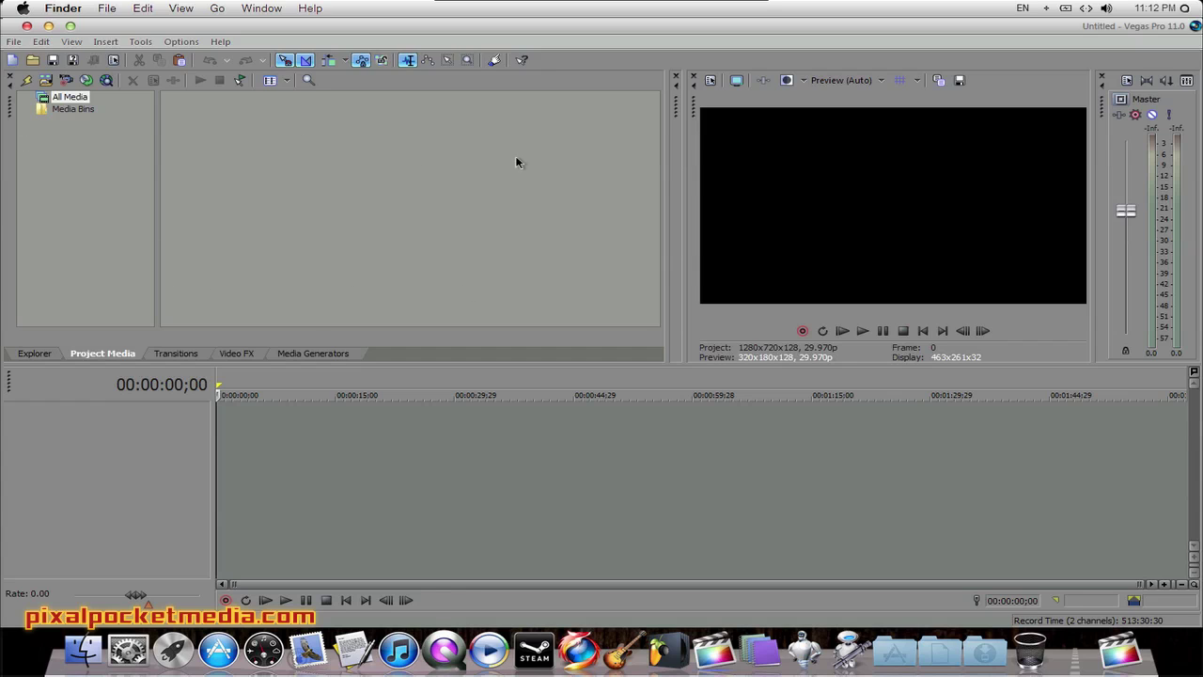
mouse_move(665, 160)
left_mouse_down()
mouse_move(341, 179)
mouse_move(676, 176)
left_mouse_up()
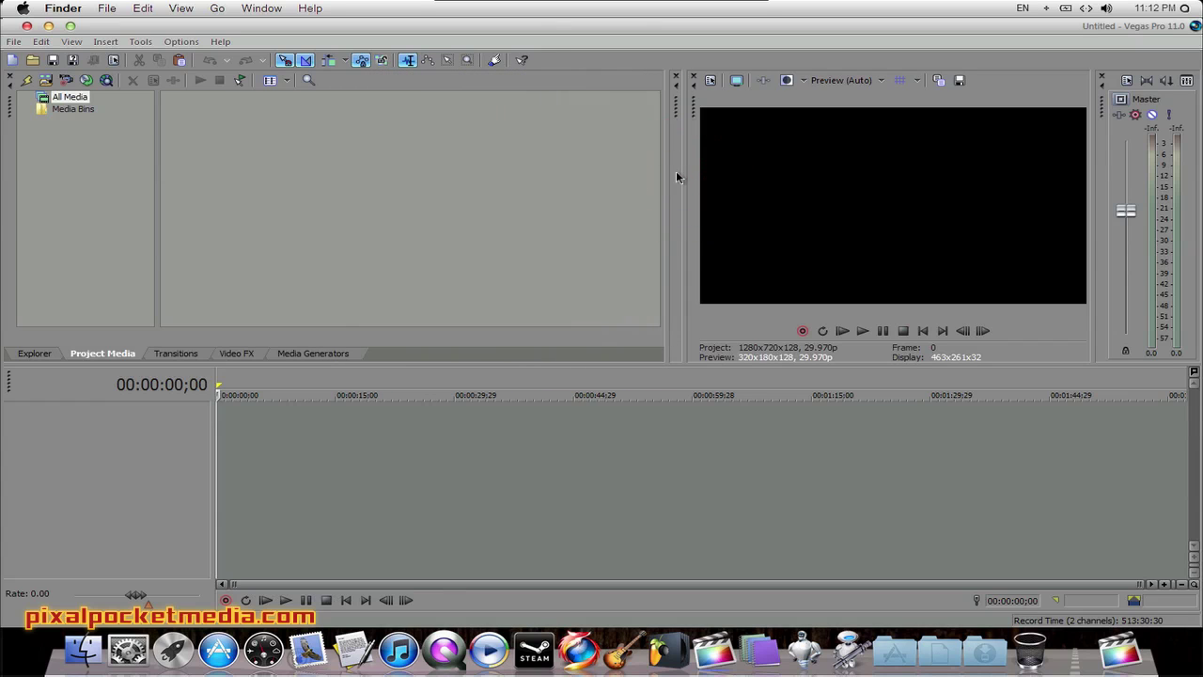
left_click(13, 41)
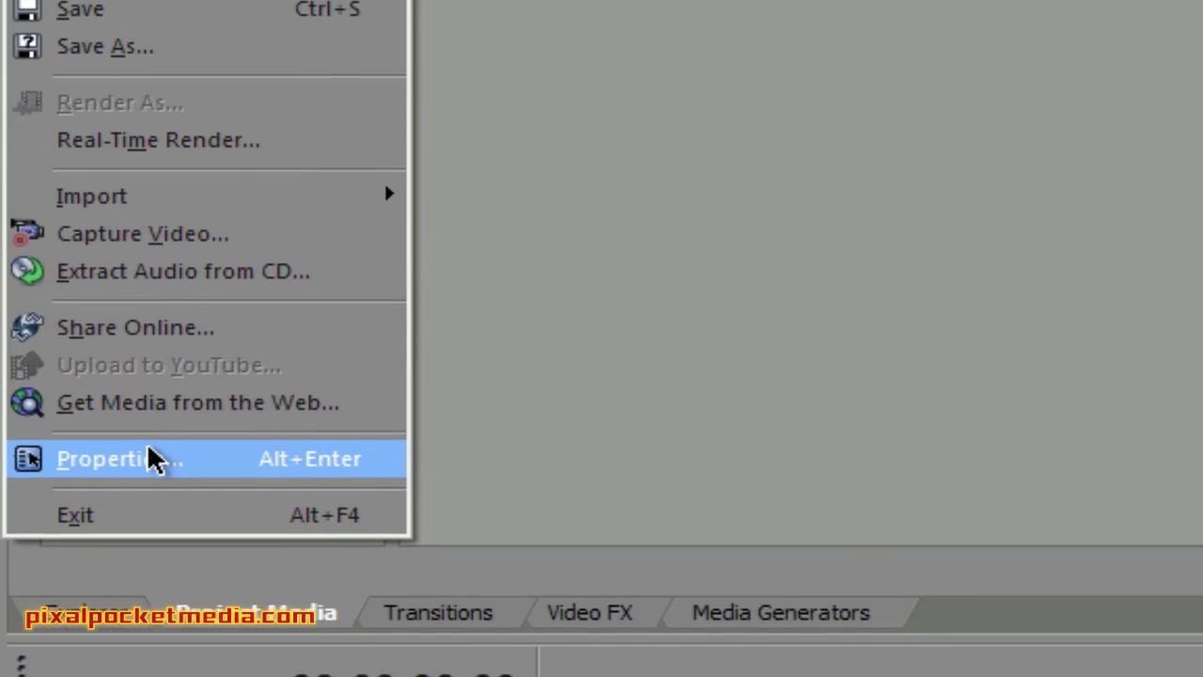
left_click(153, 583)
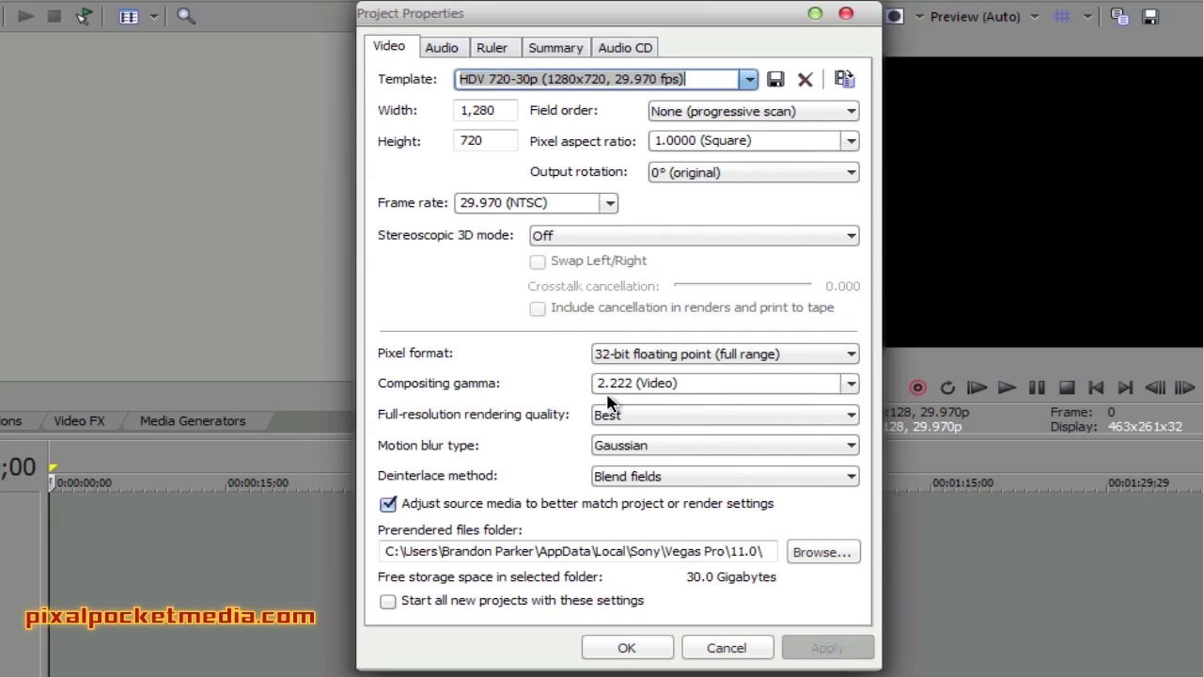
Step: Review the available options for compositing gamma, full-resolution rendering quality and deinterlace method in the project properties
left_click(851, 383)
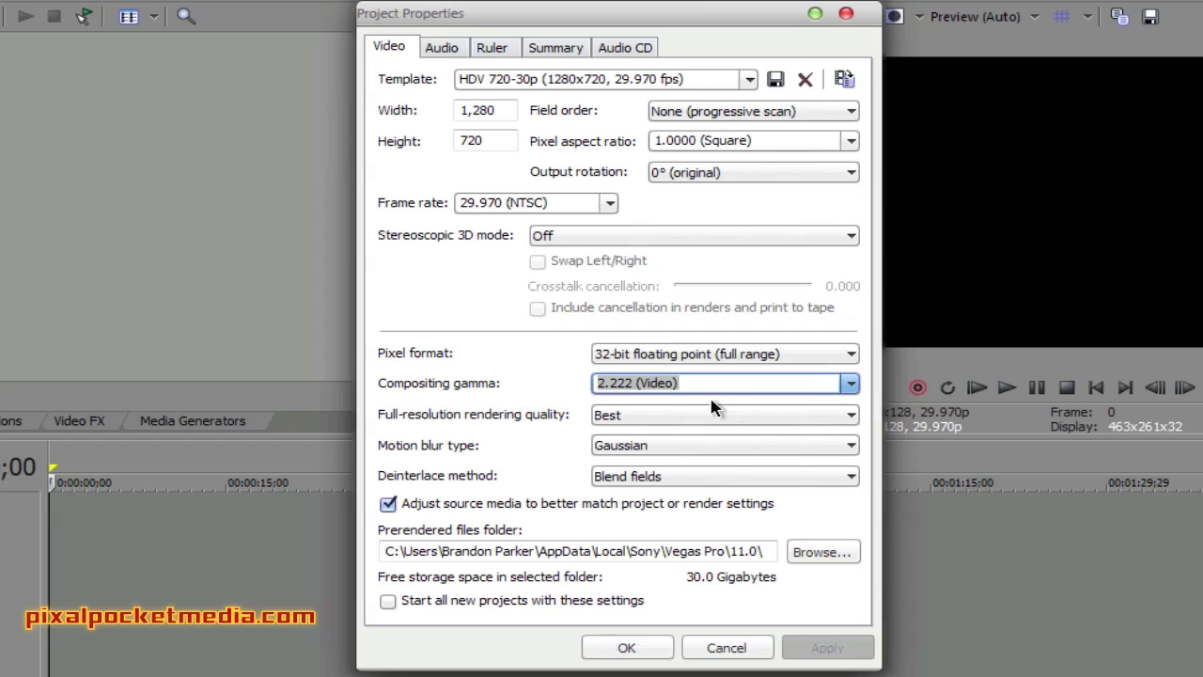
left_click(849, 384)
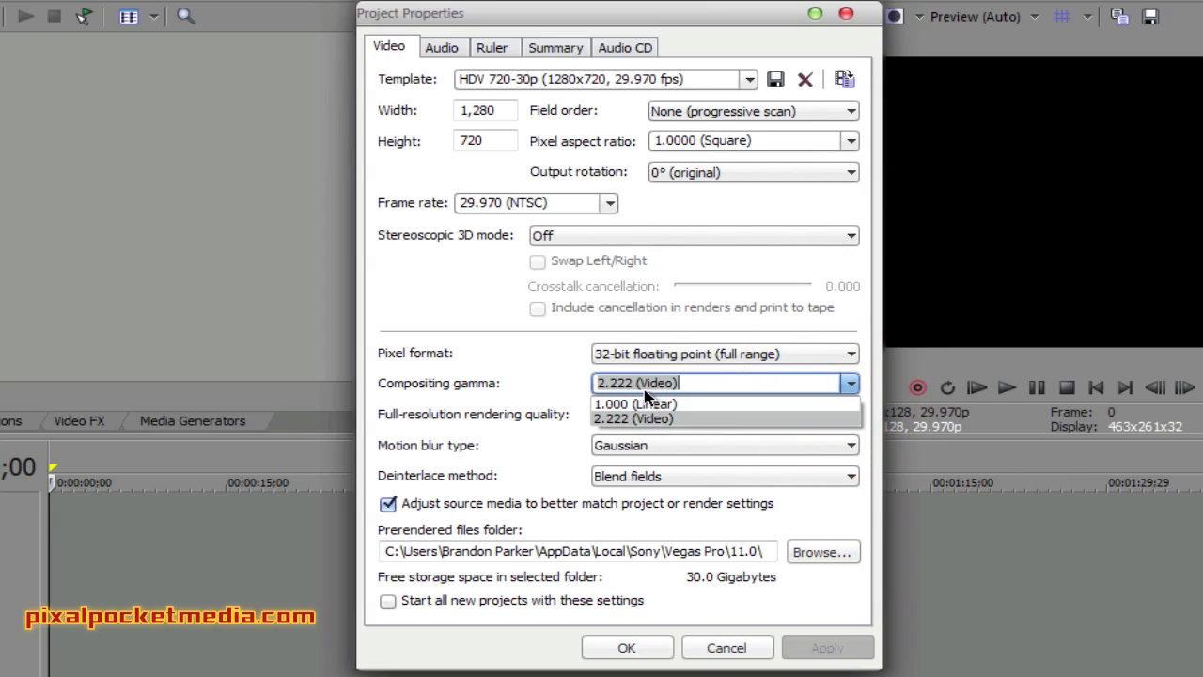
left_click(525, 335)
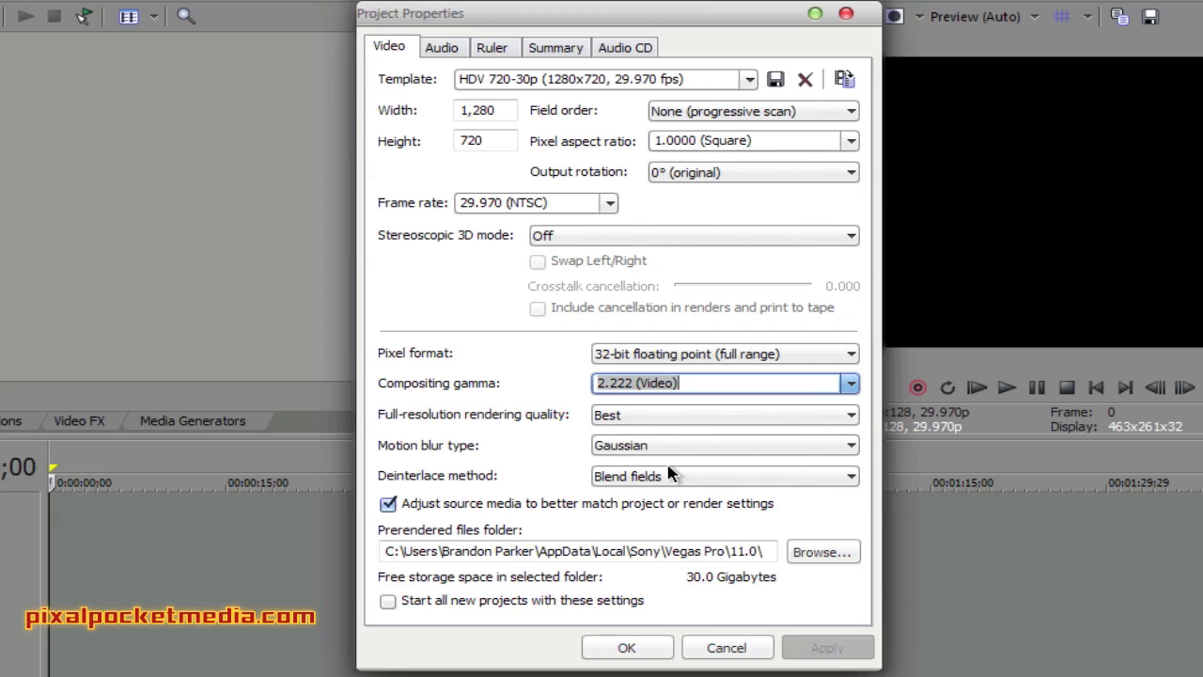
left_click(611, 419)
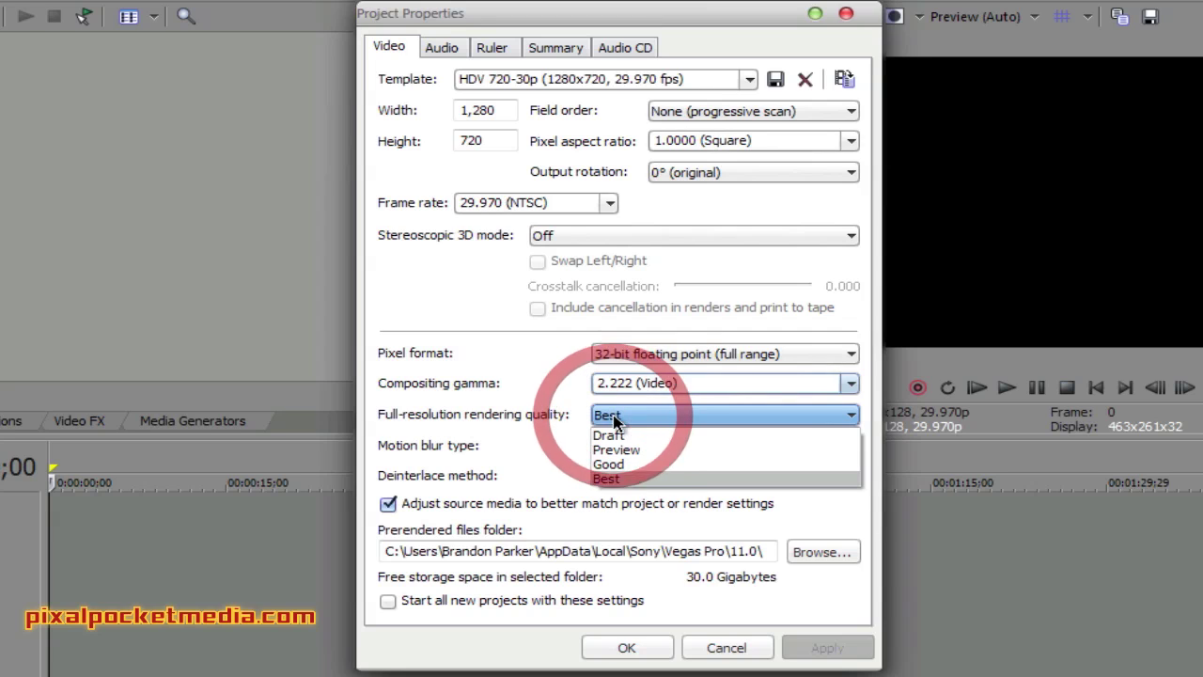
left_click(540, 449)
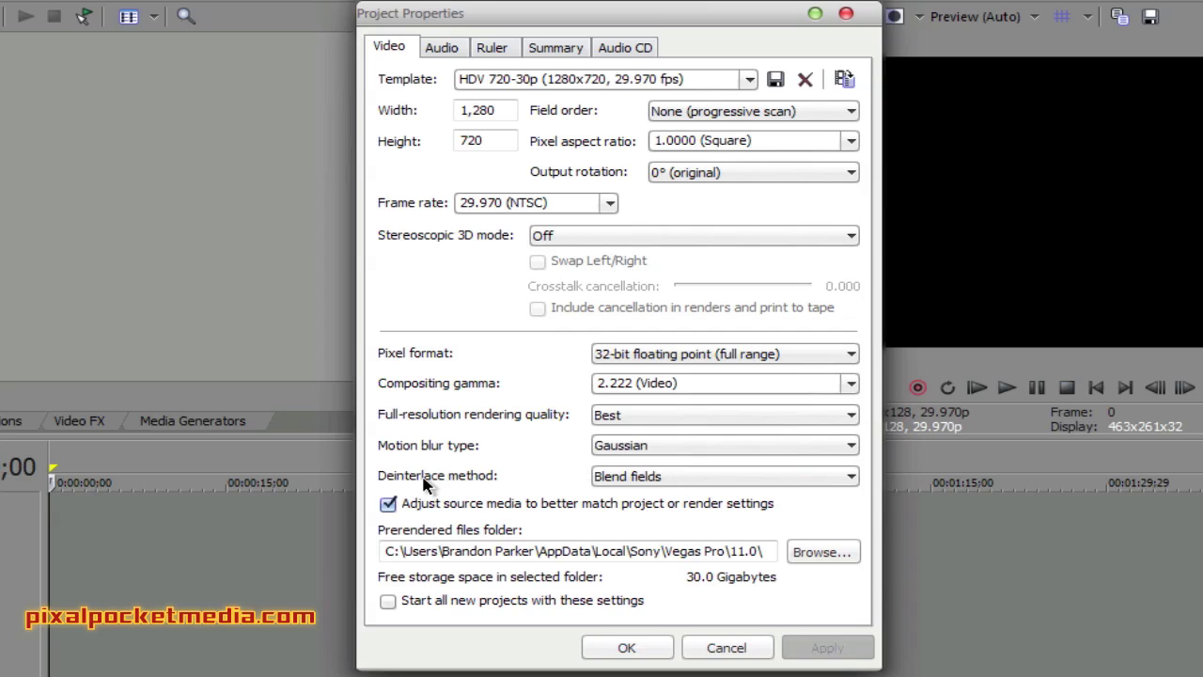
left_click(649, 481)
left_click(536, 481)
Step: Set all new projects to start with these settings, keep the HDV 720-30p template, and apply the project properties
left_click(387, 602)
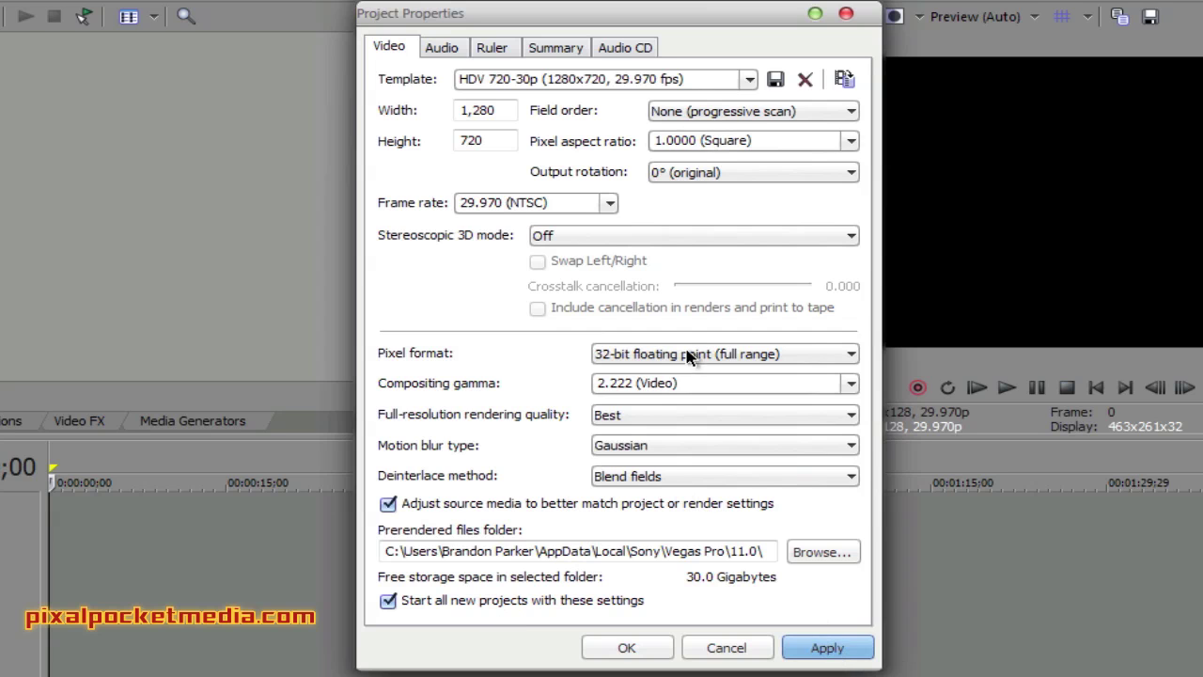
left_click(749, 80)
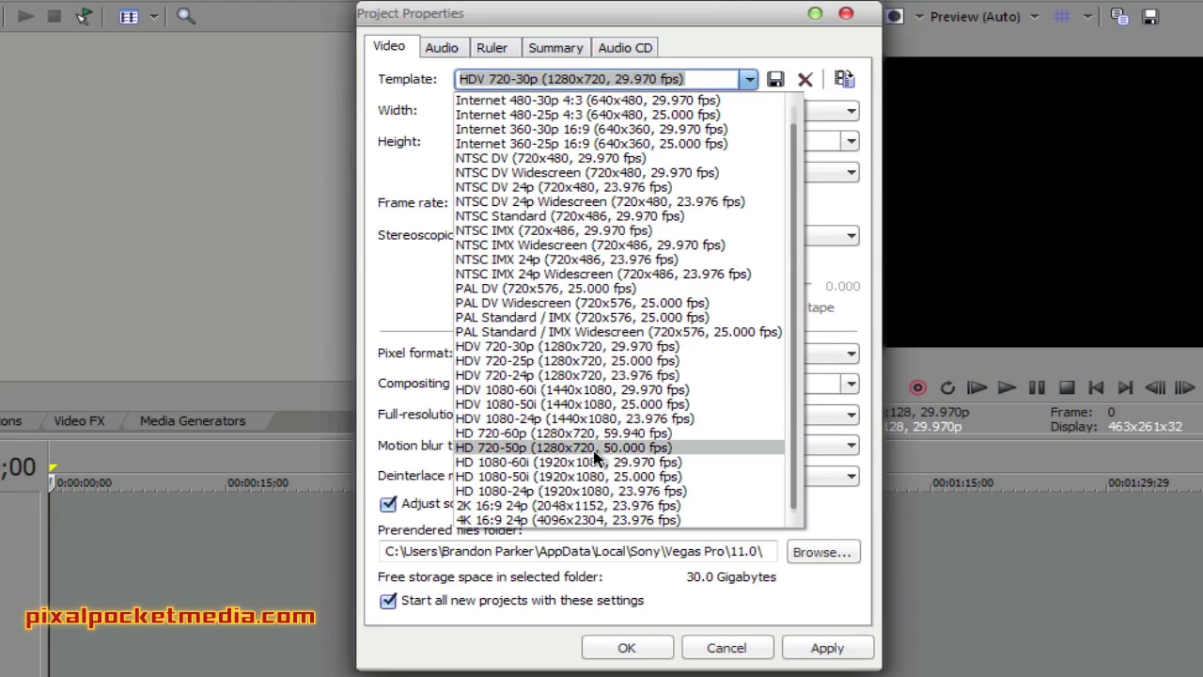
left_click(405, 323)
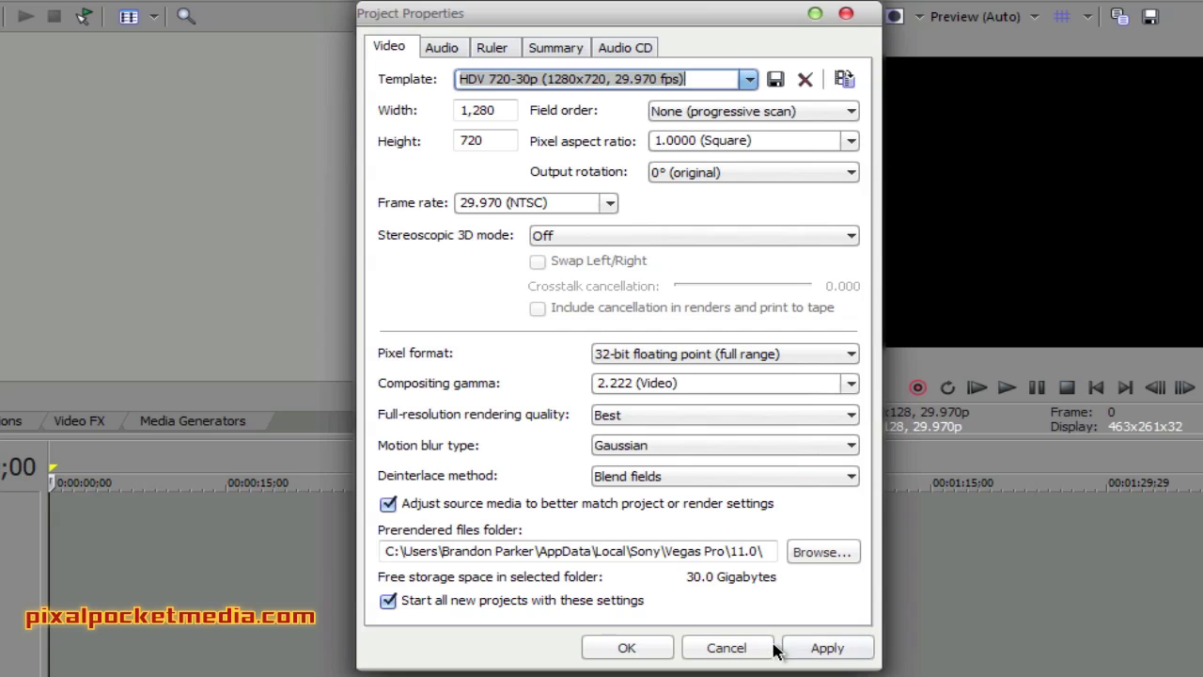
left_click(812, 649)
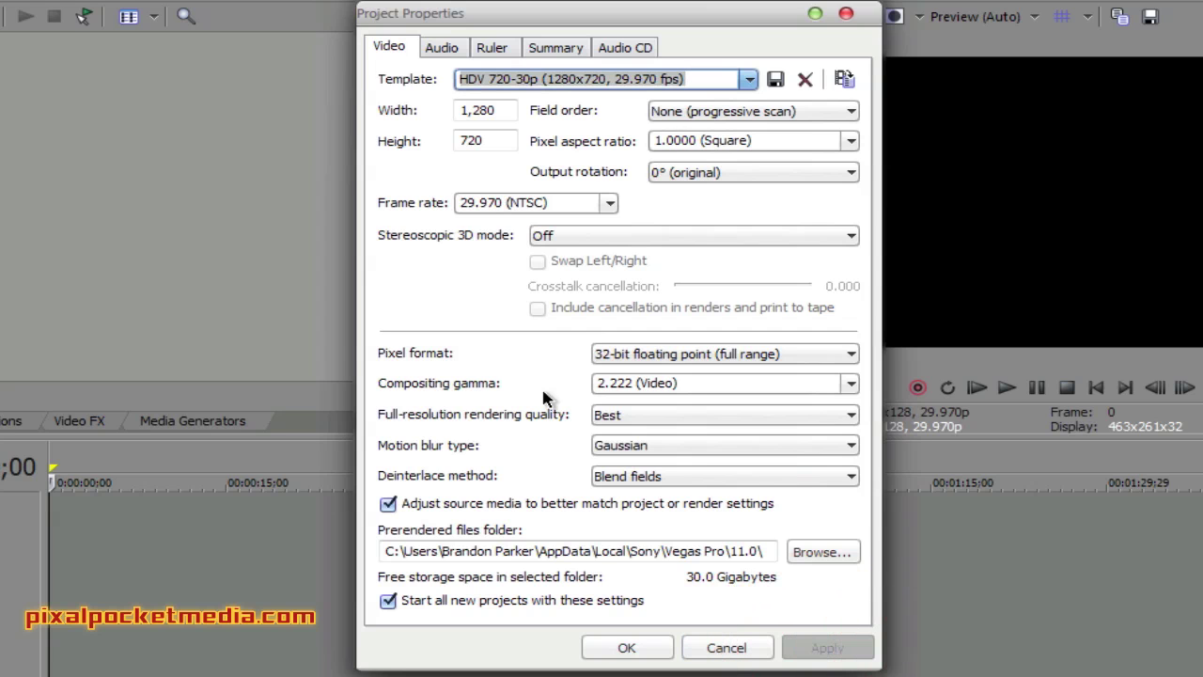
left_click(623, 647)
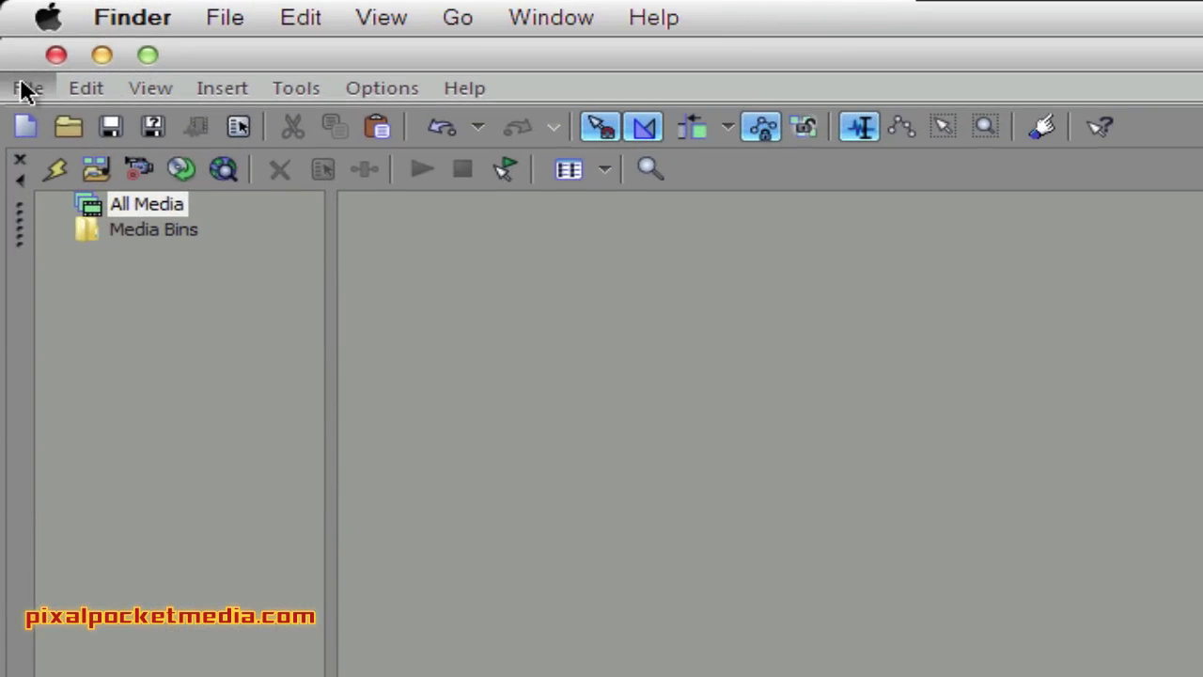
Step: Look through the Video FX and Media Generators plug-in lists, then return to the project media
left_click(26, 88)
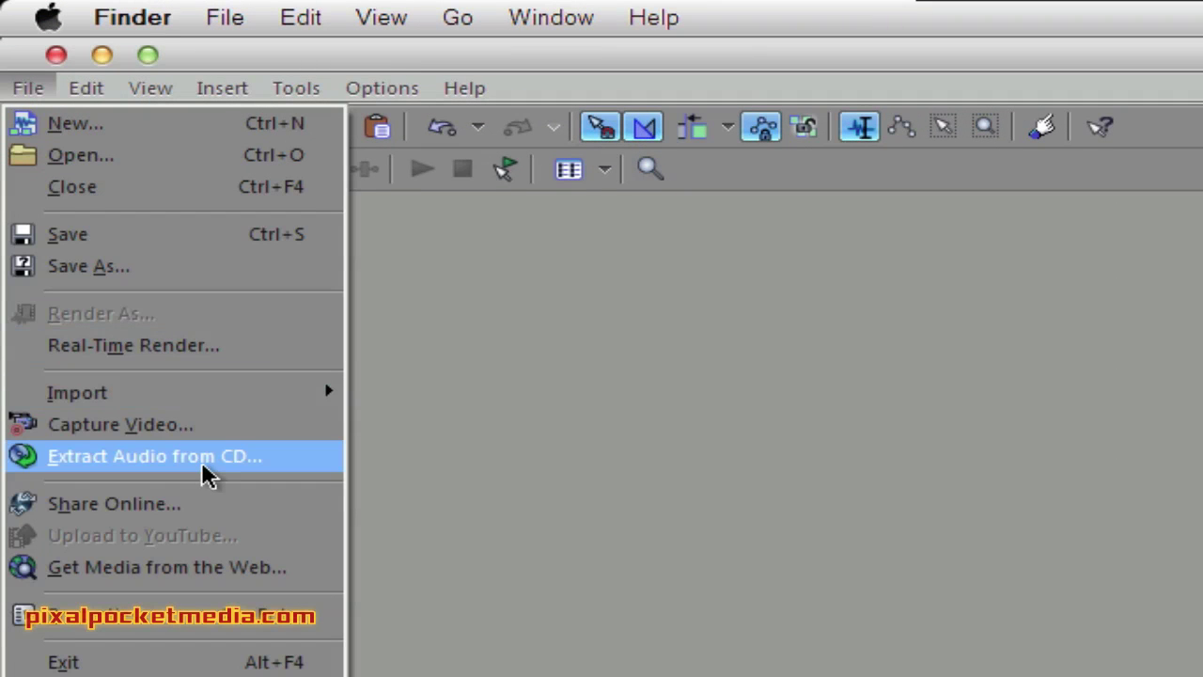
left_click(475, 462)
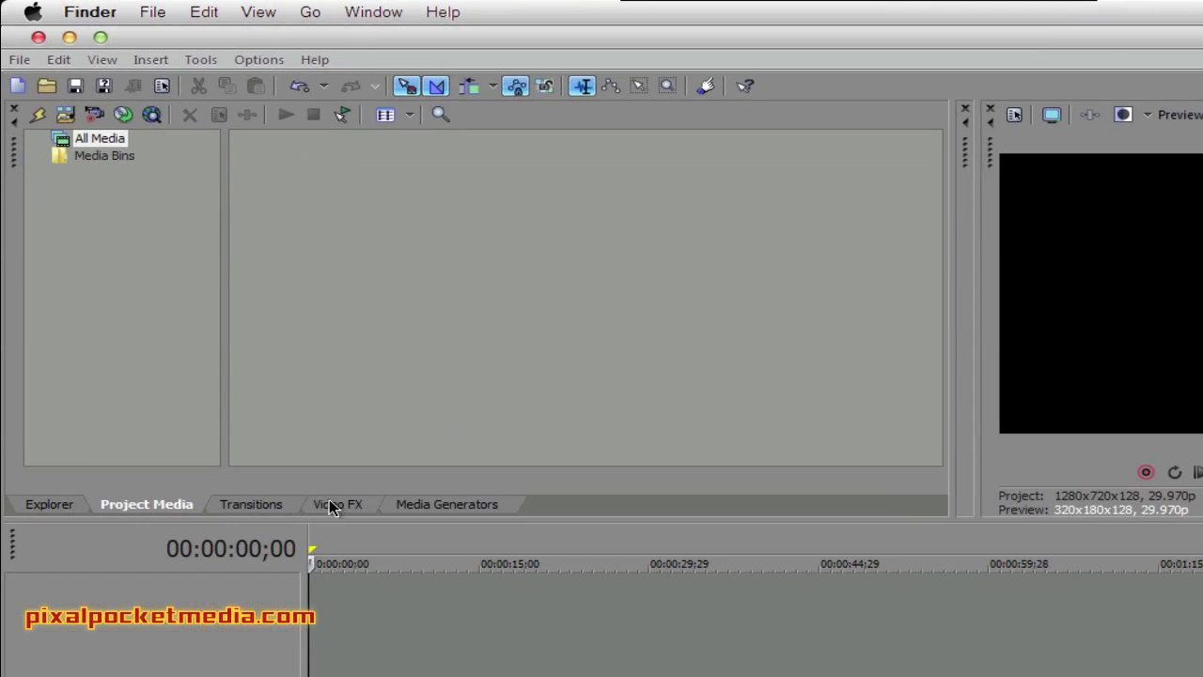
left_click(331, 506)
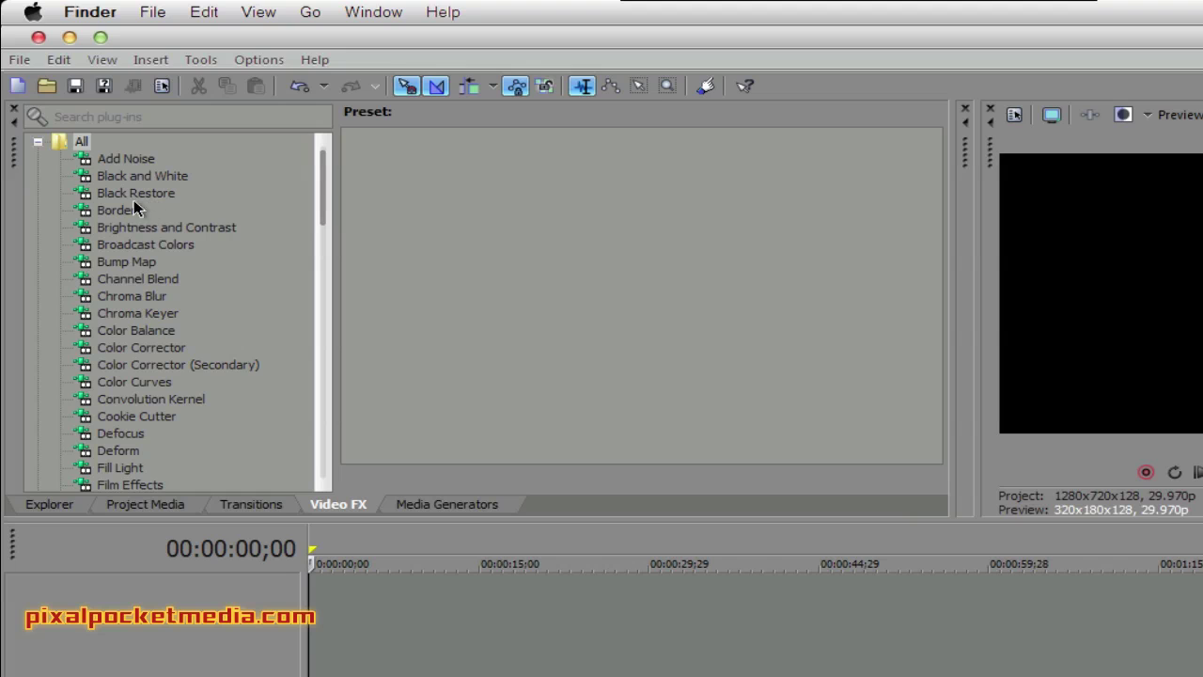
left_click_drag(322, 208, 313, 290)
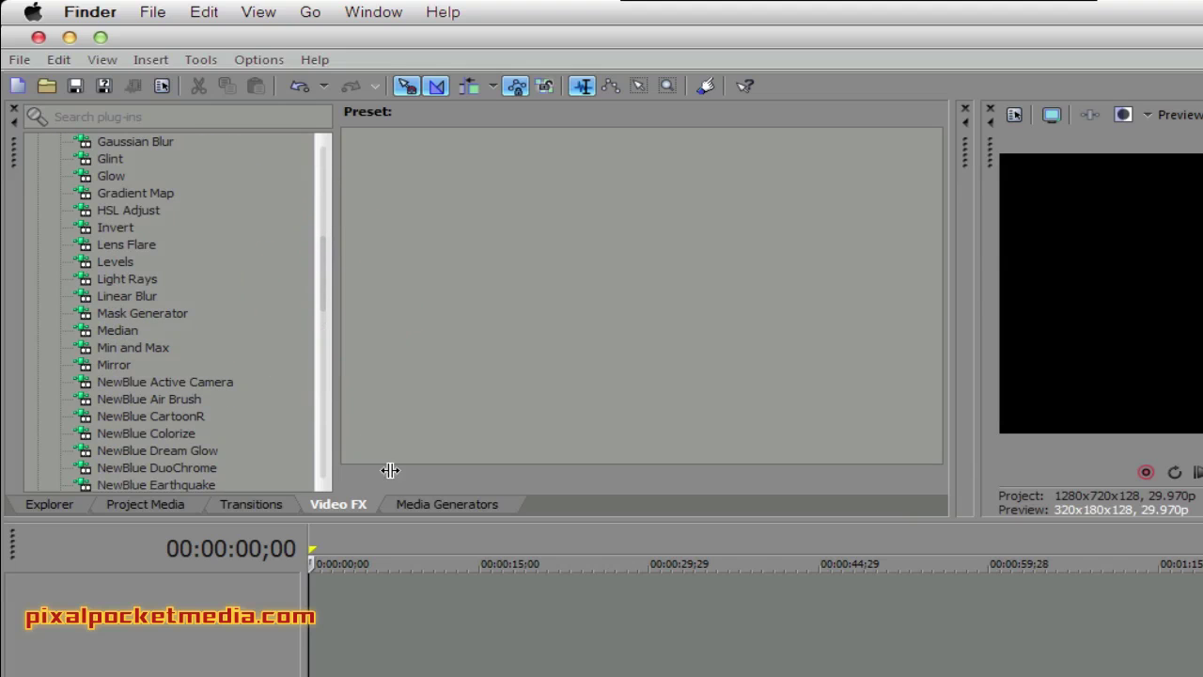
left_click(436, 500)
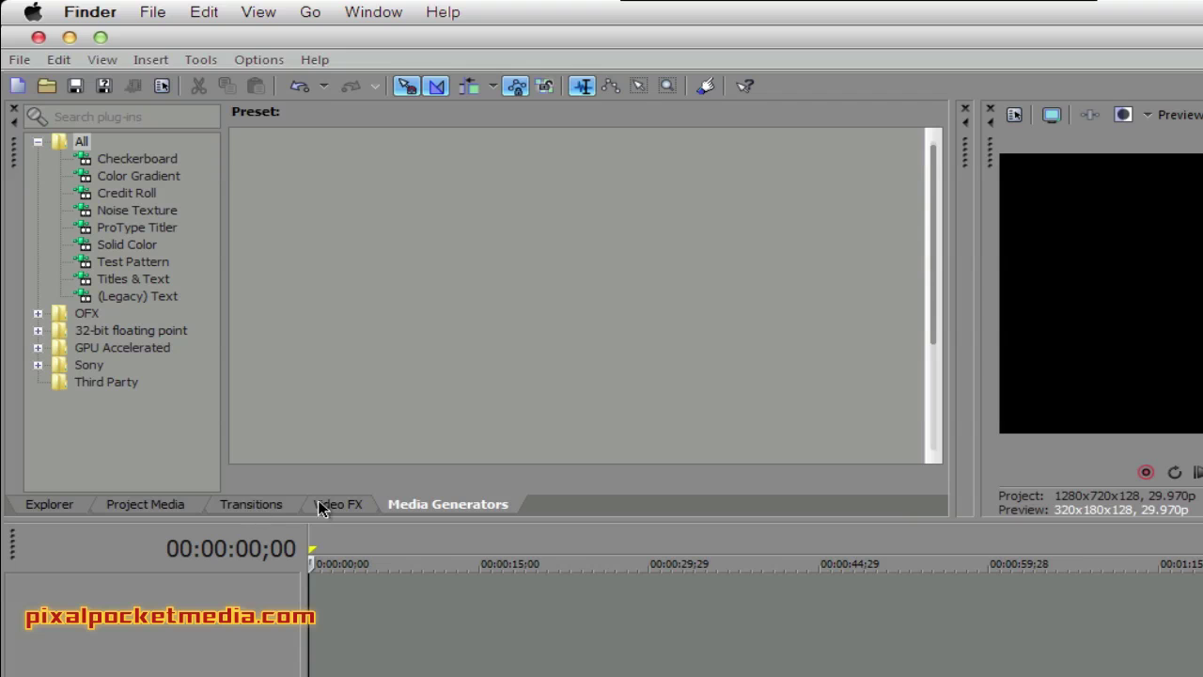
left_click(138, 506)
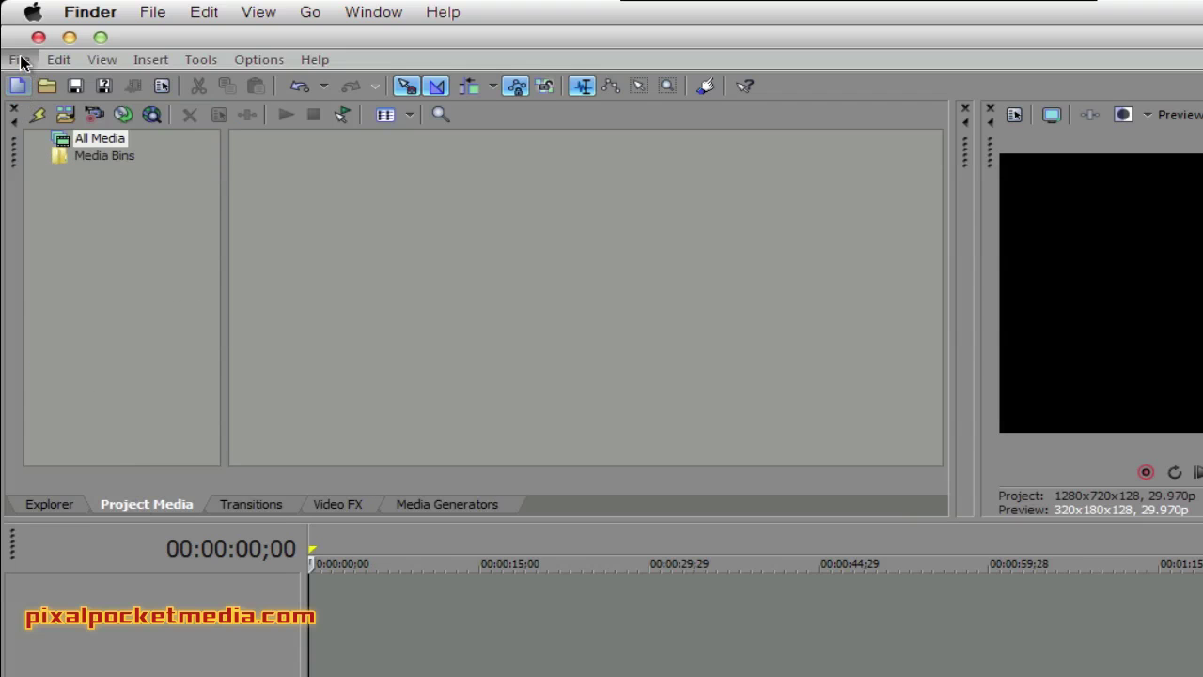
Step: Try to import the video "Firefly - Season 1, Episode 2 - The Train Job" from the Firefly - S01 ep1-14 folder
left_click(19, 60)
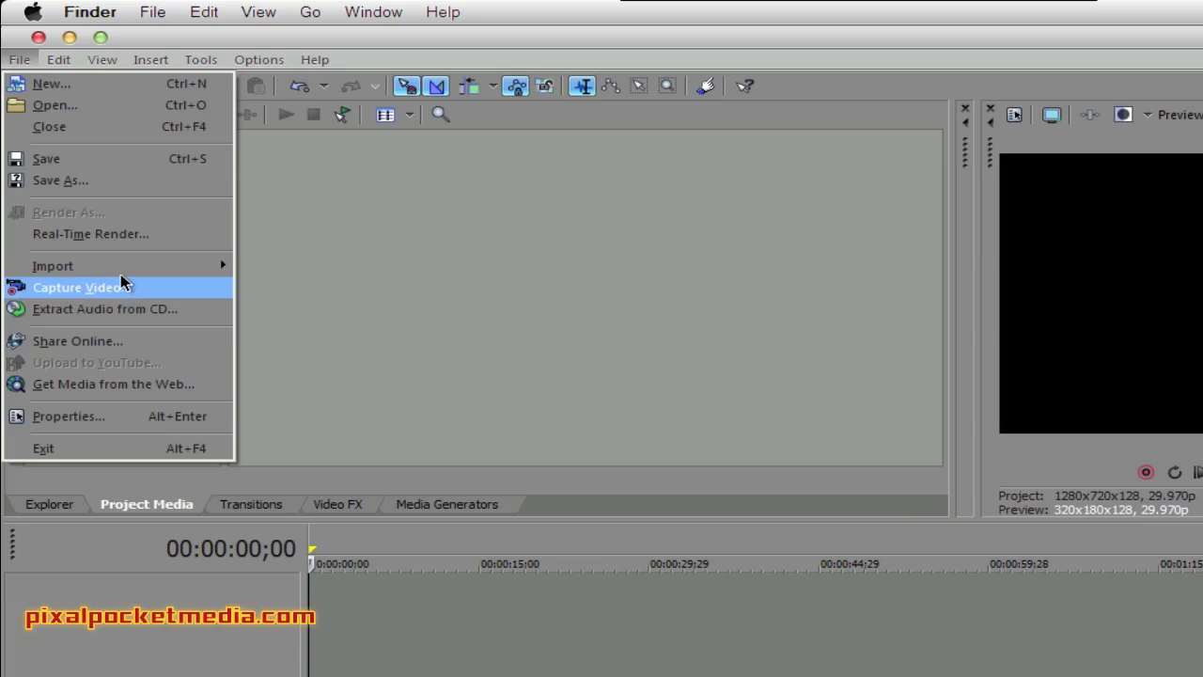
mouse_move(118, 267)
left_click(274, 268)
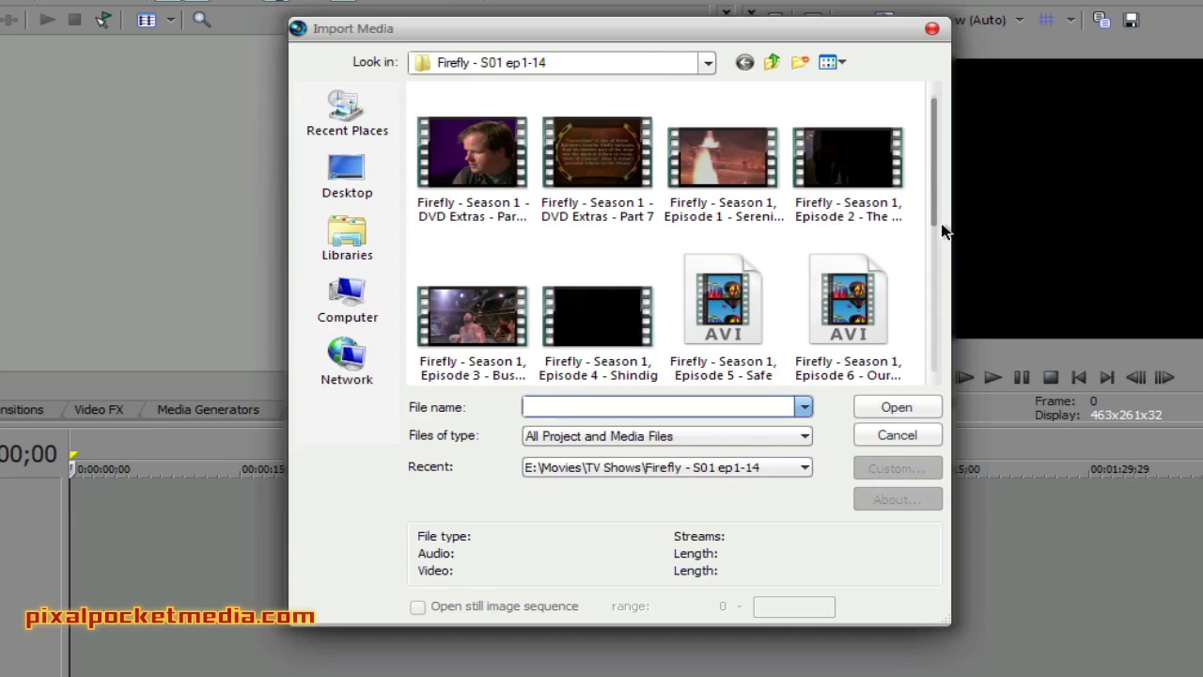
left_click(839, 158)
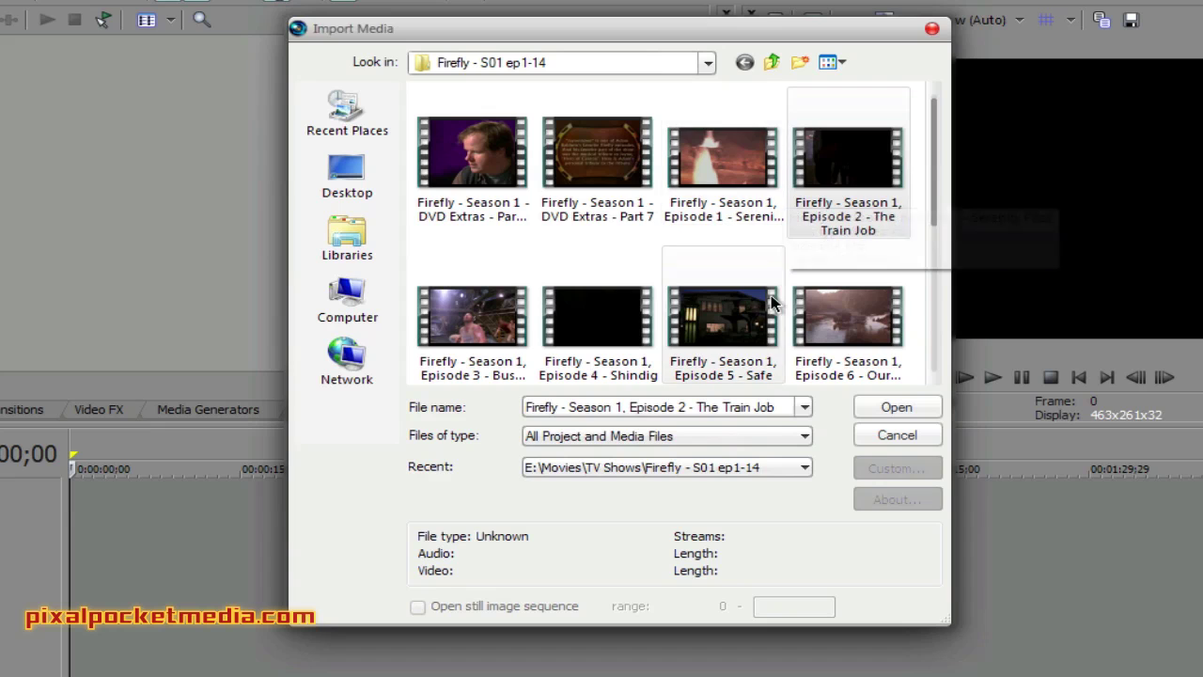
left_click_drag(935, 194, 929, 234)
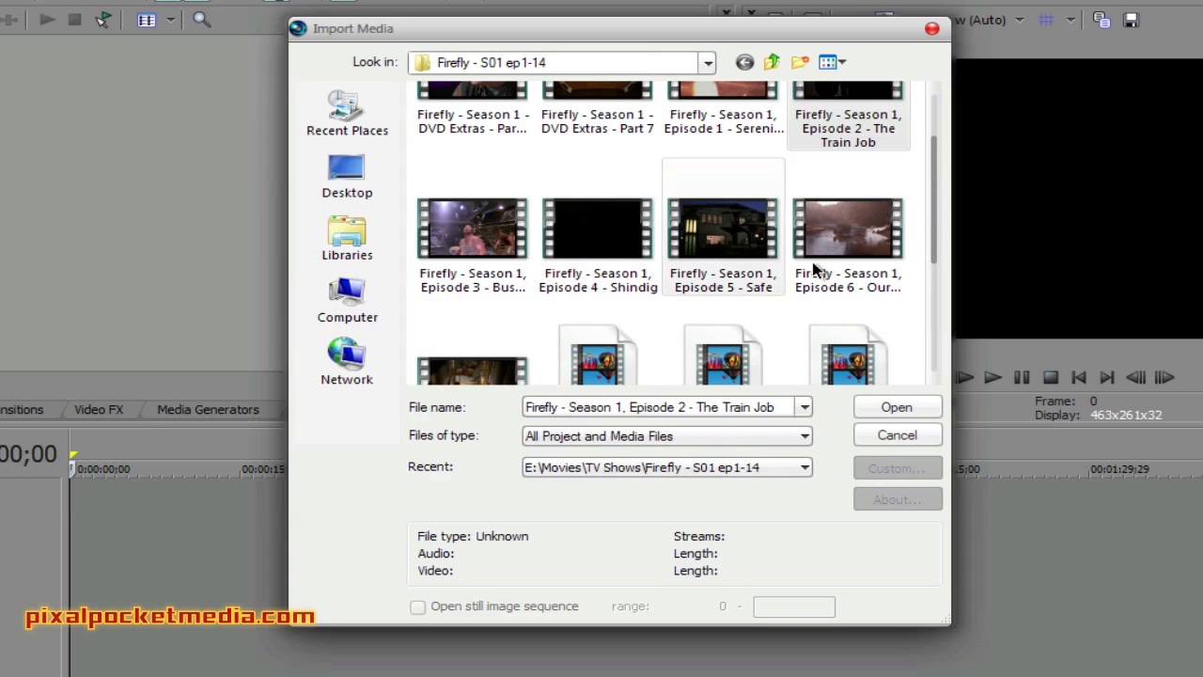
left_click(898, 407)
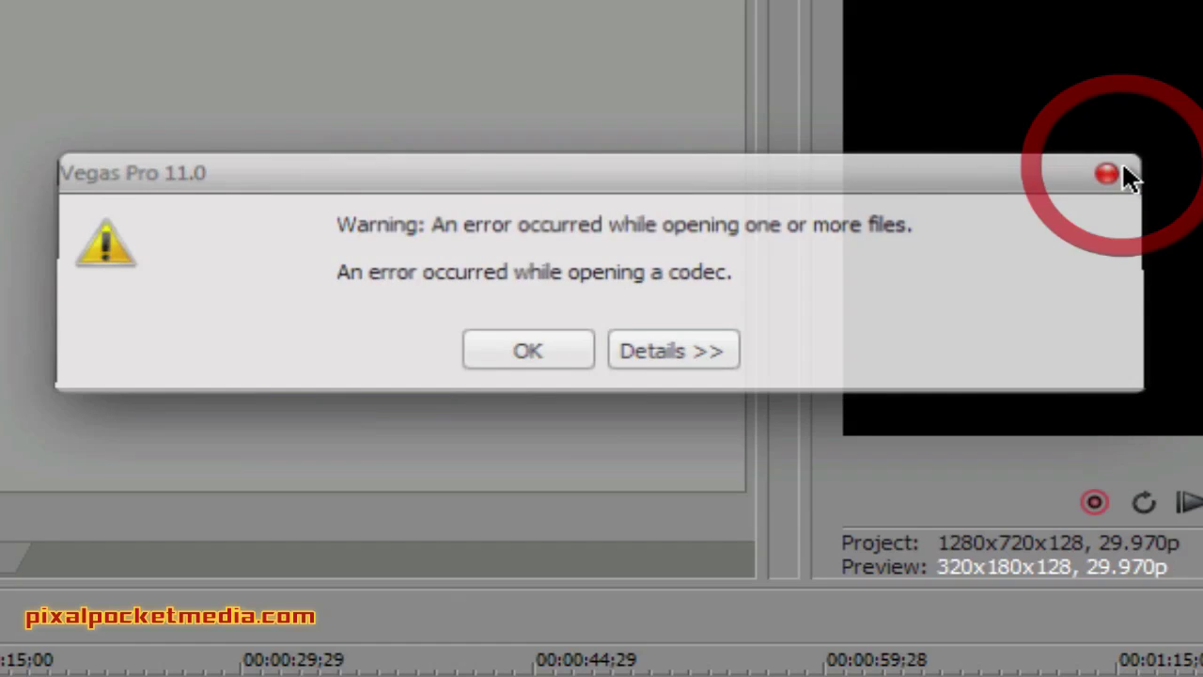
left_click(1120, 168)
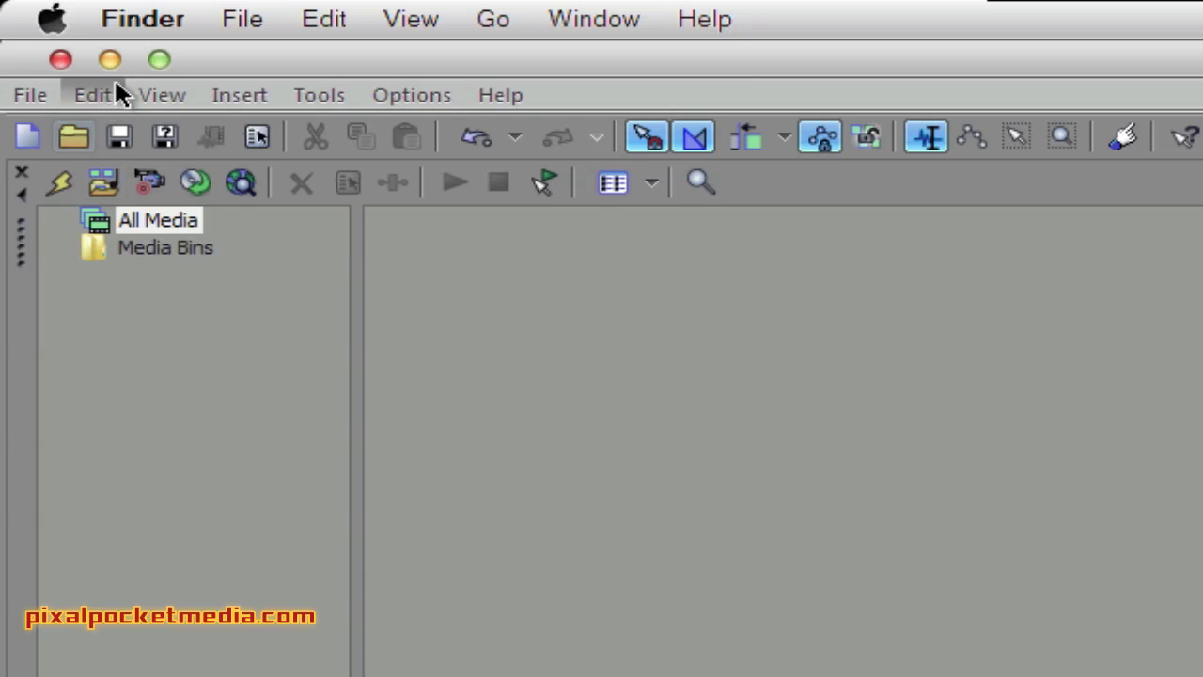
Step: Minimize the Vegas Pro window, and open and close the Taskbar and Start Menu Properties
left_click(162, 60)
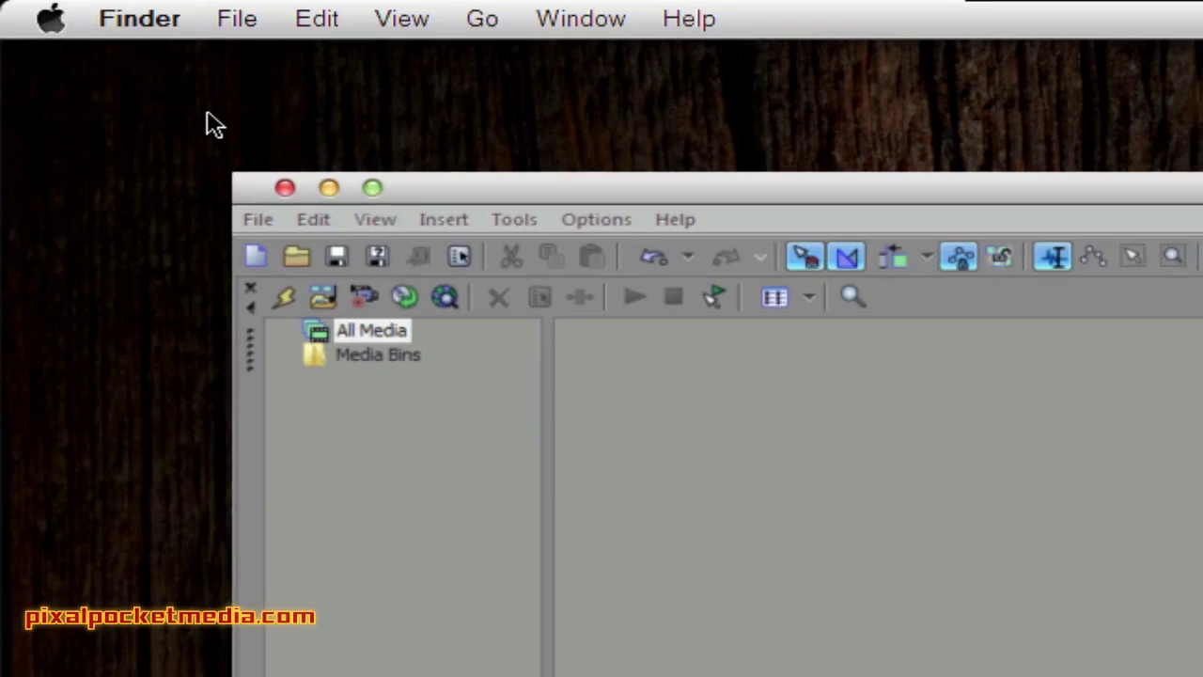
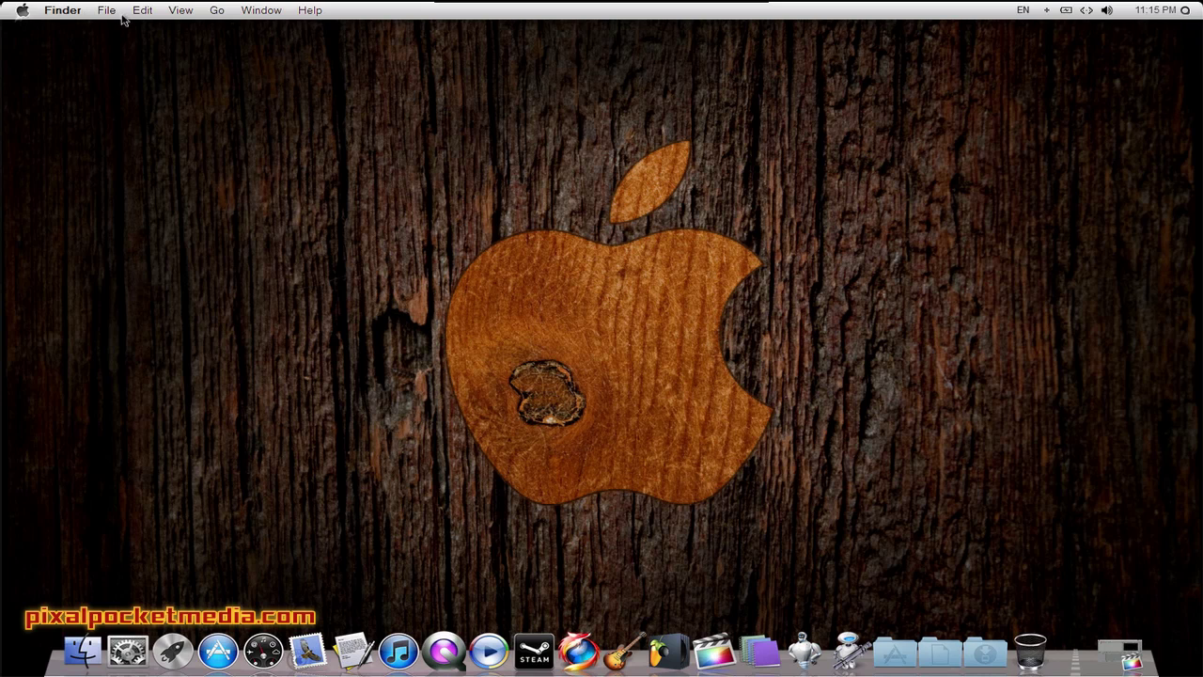
left_click(106, 9)
left_click(297, 123)
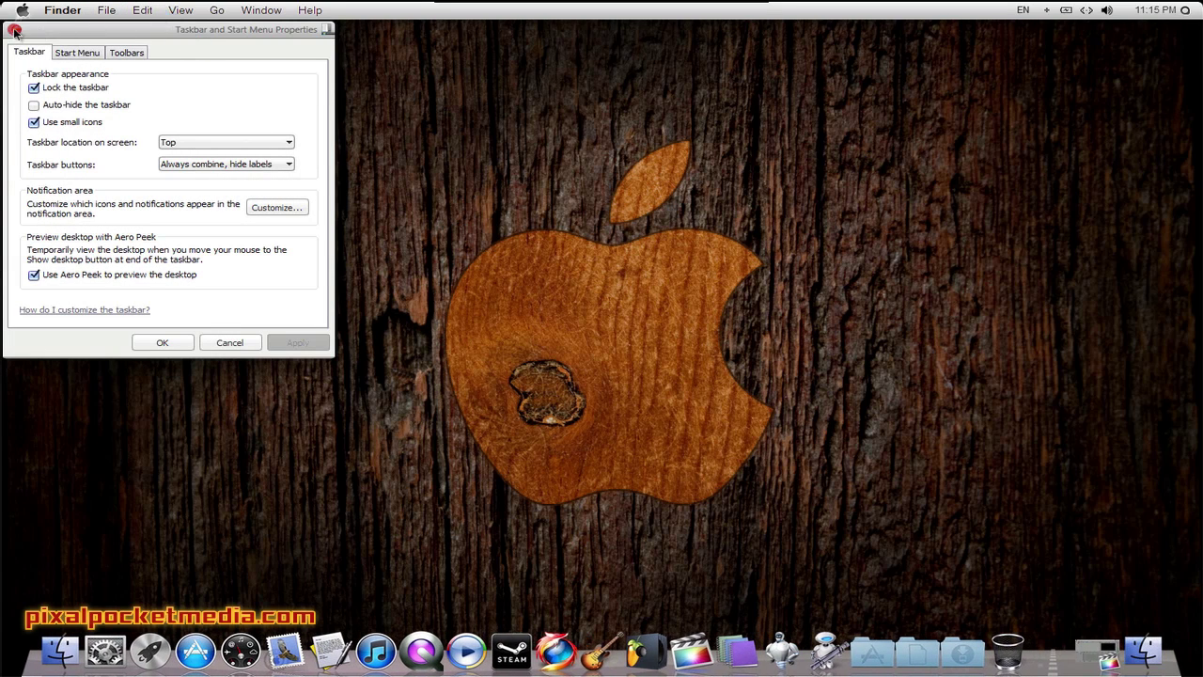
left_click(16, 30)
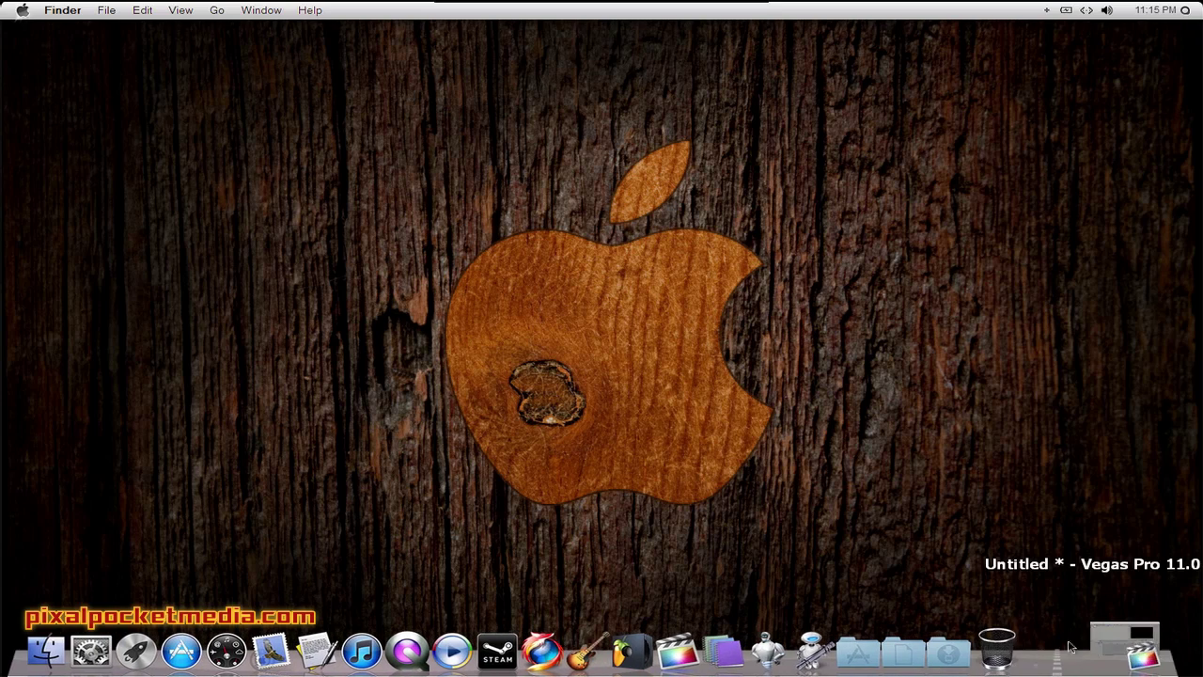
Step: Show the contents of the Documents folder stack in the dock
left_click(947, 639)
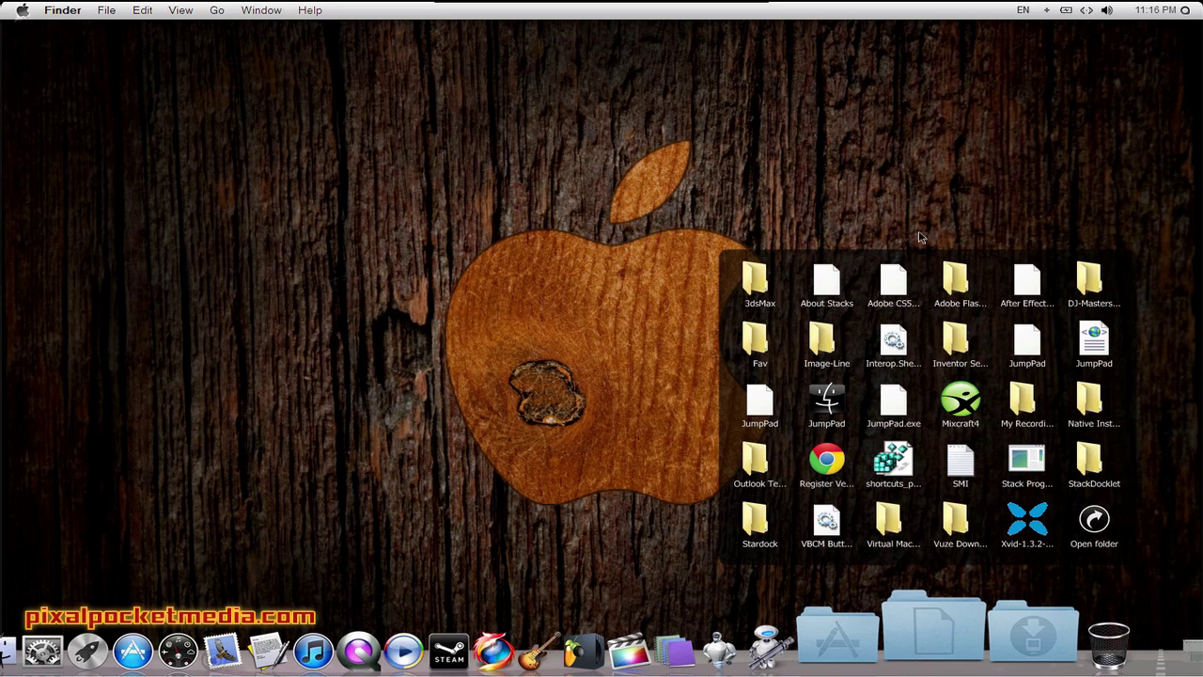
Step: Open the Documents folder from its stack, run the Xvid-1.3.2-20110601 installer, and minimize the folder window
left_click(1093, 520)
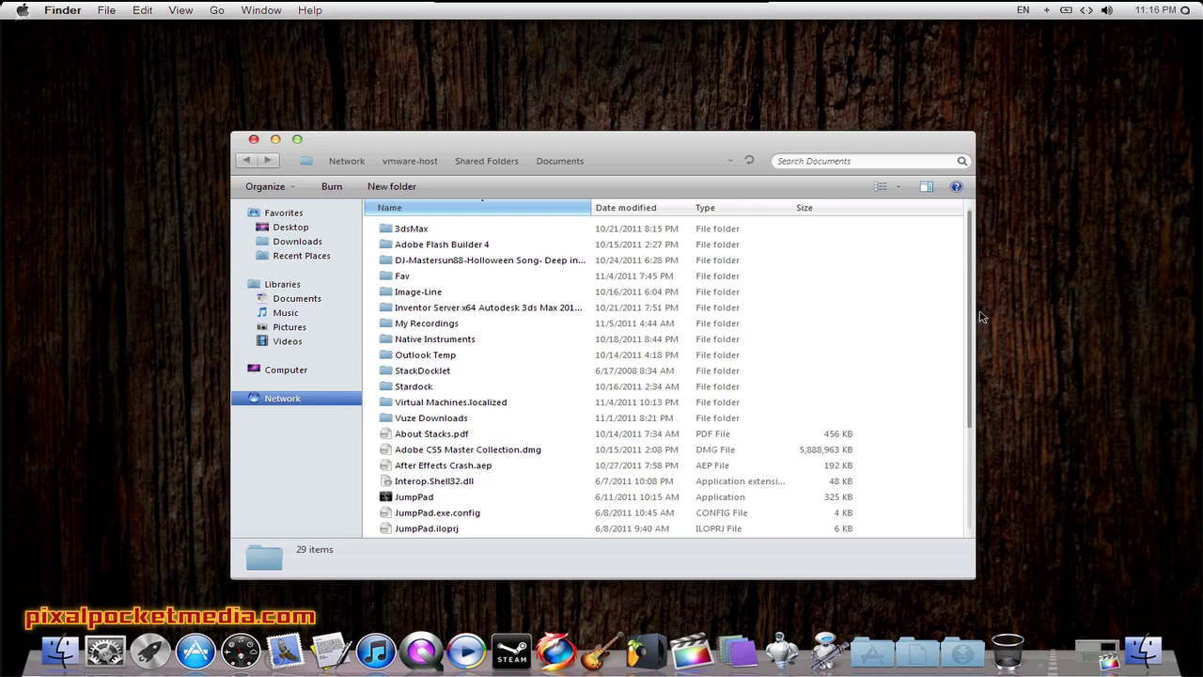
left_click_drag(969, 302, 960, 459)
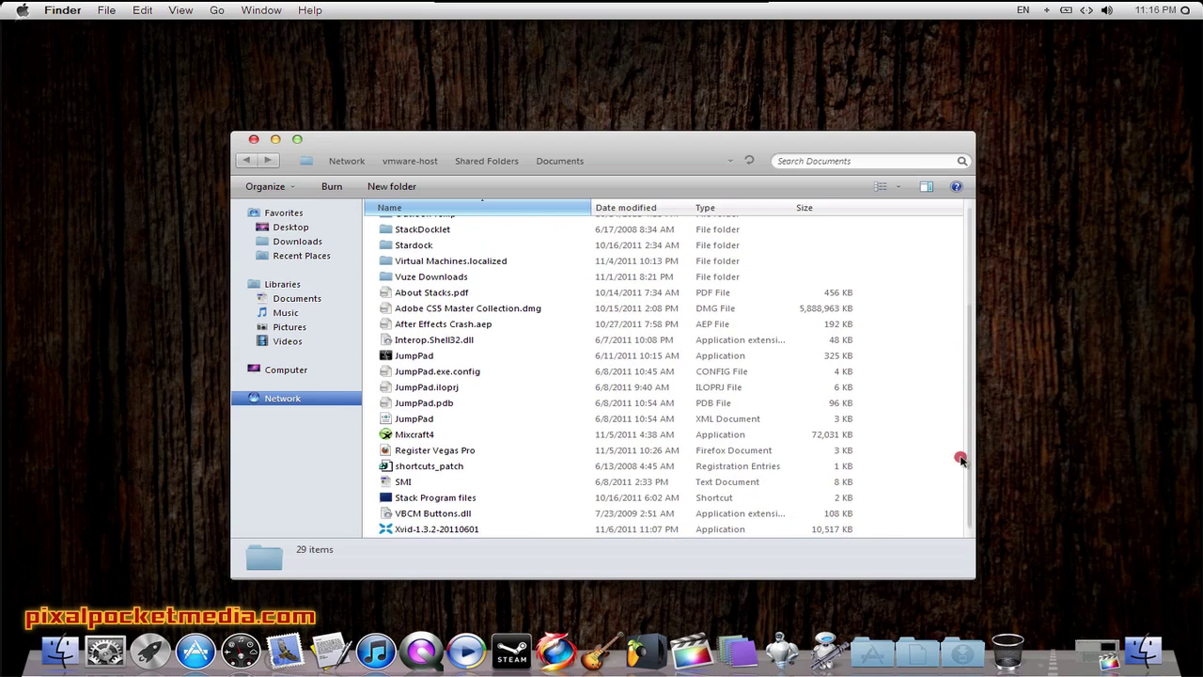
left_click(414, 528)
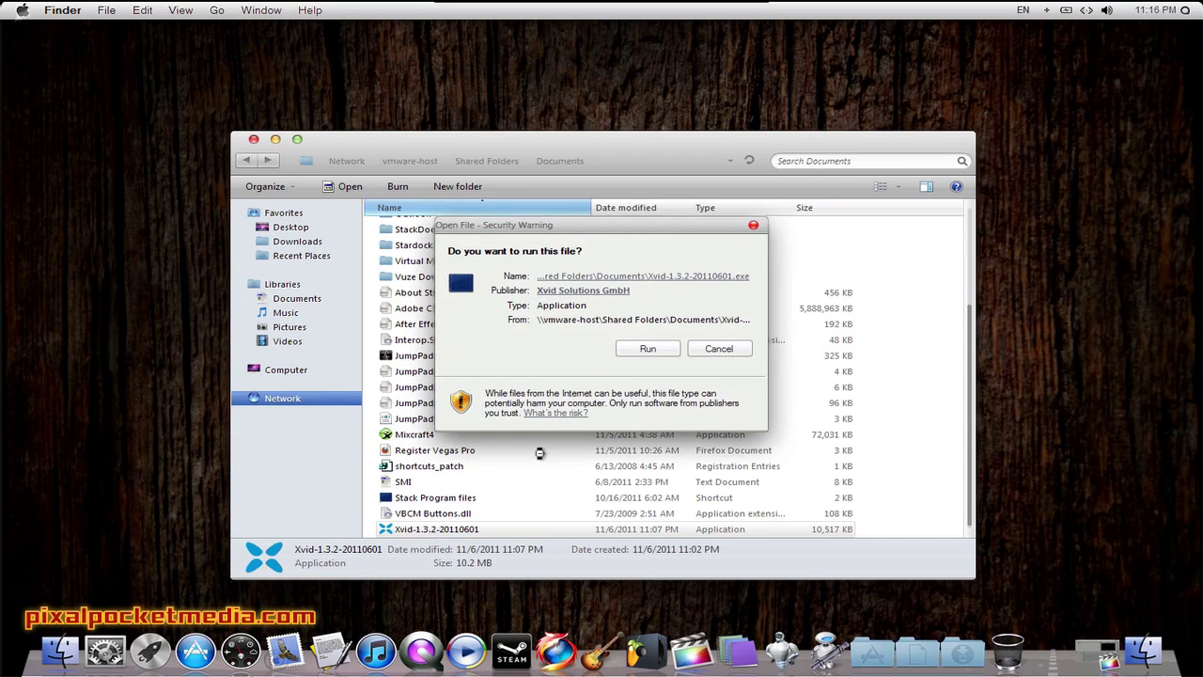
left_click(647, 349)
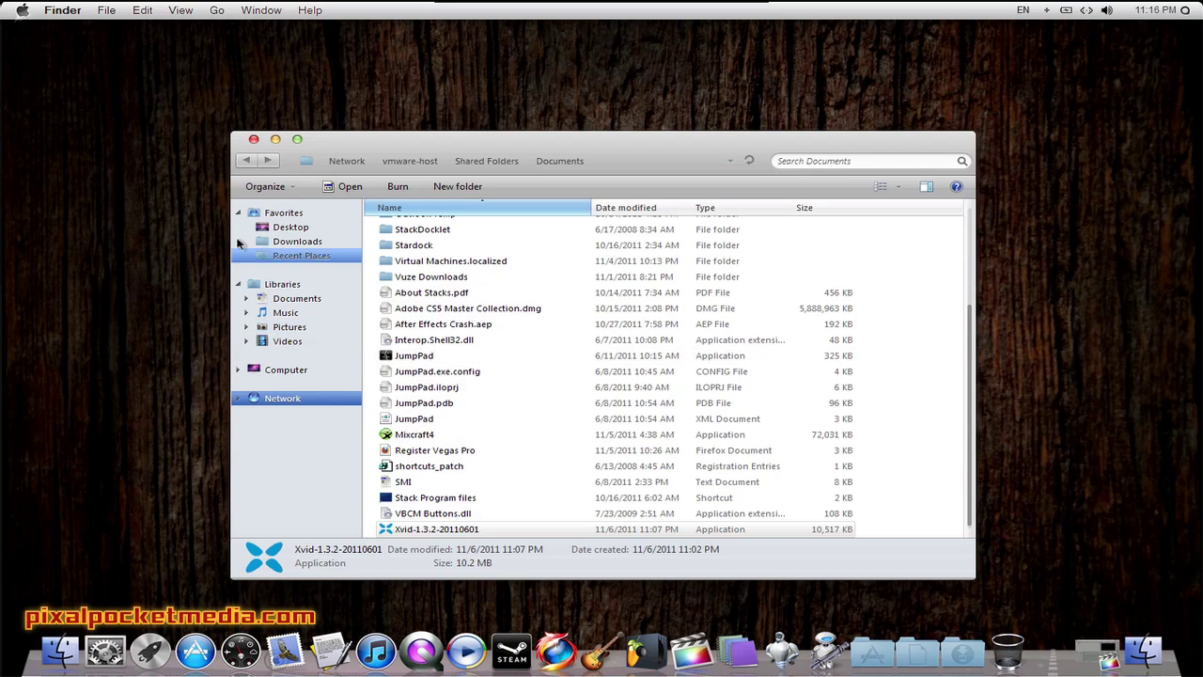
left_click(296, 139)
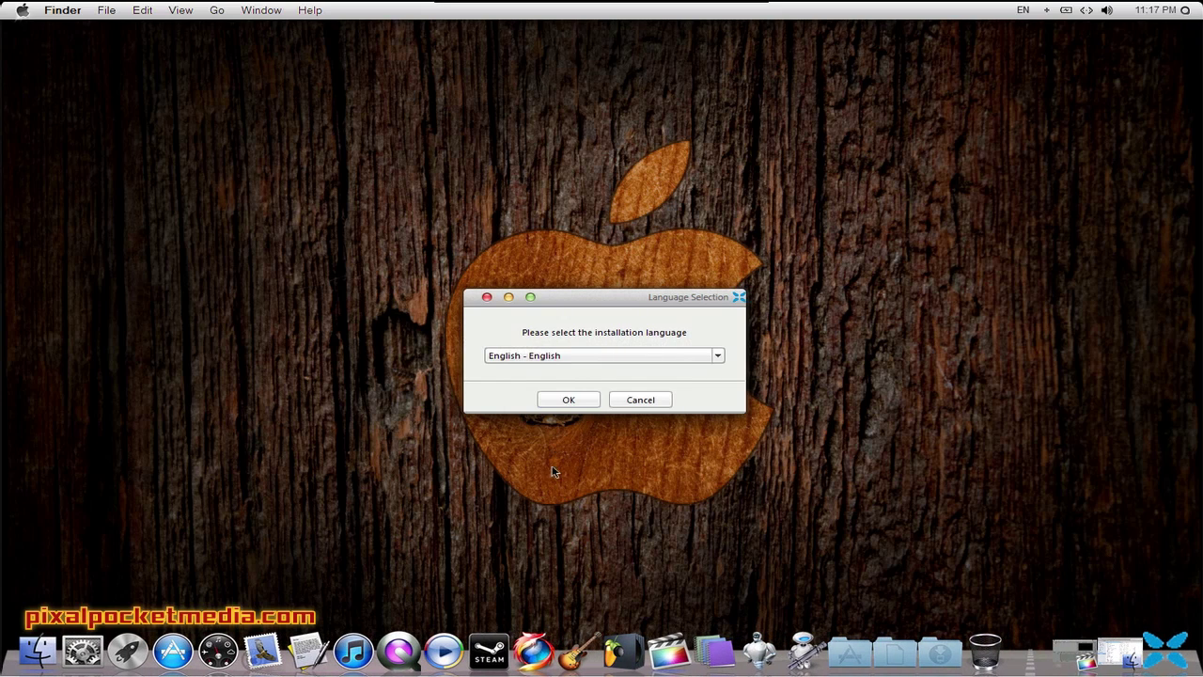
Step: Choose English as the installation language and accept the license agreement in the Xvid Video Codec setup
left_click(557, 401)
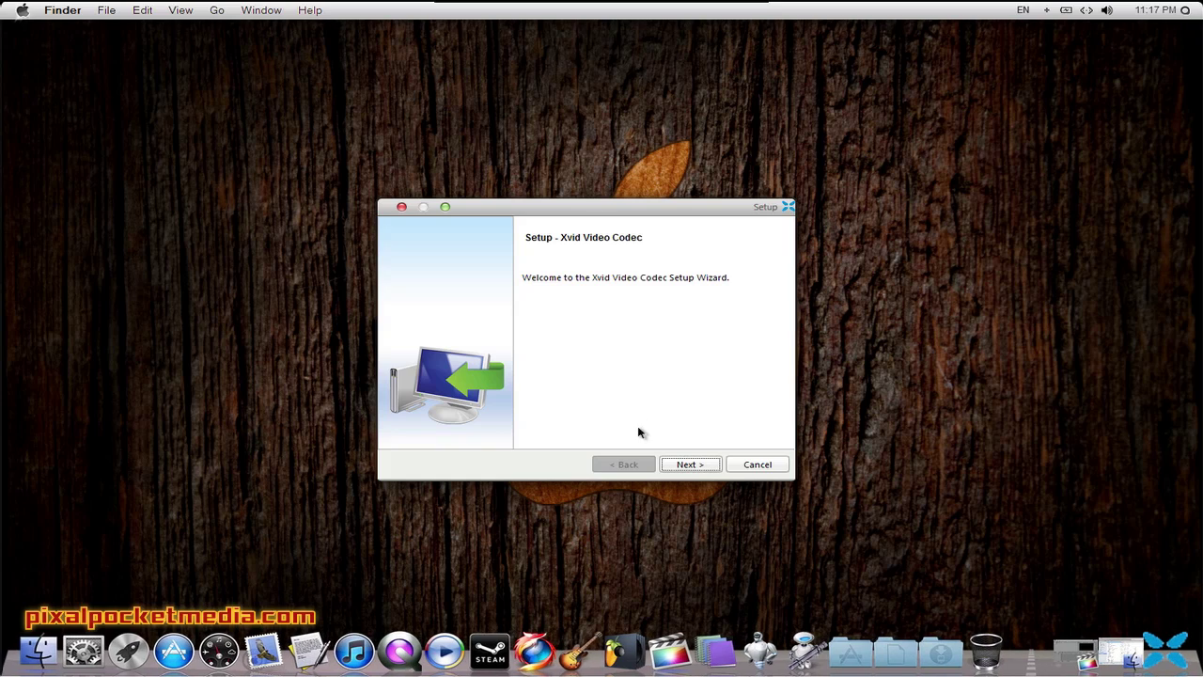
left_click(686, 464)
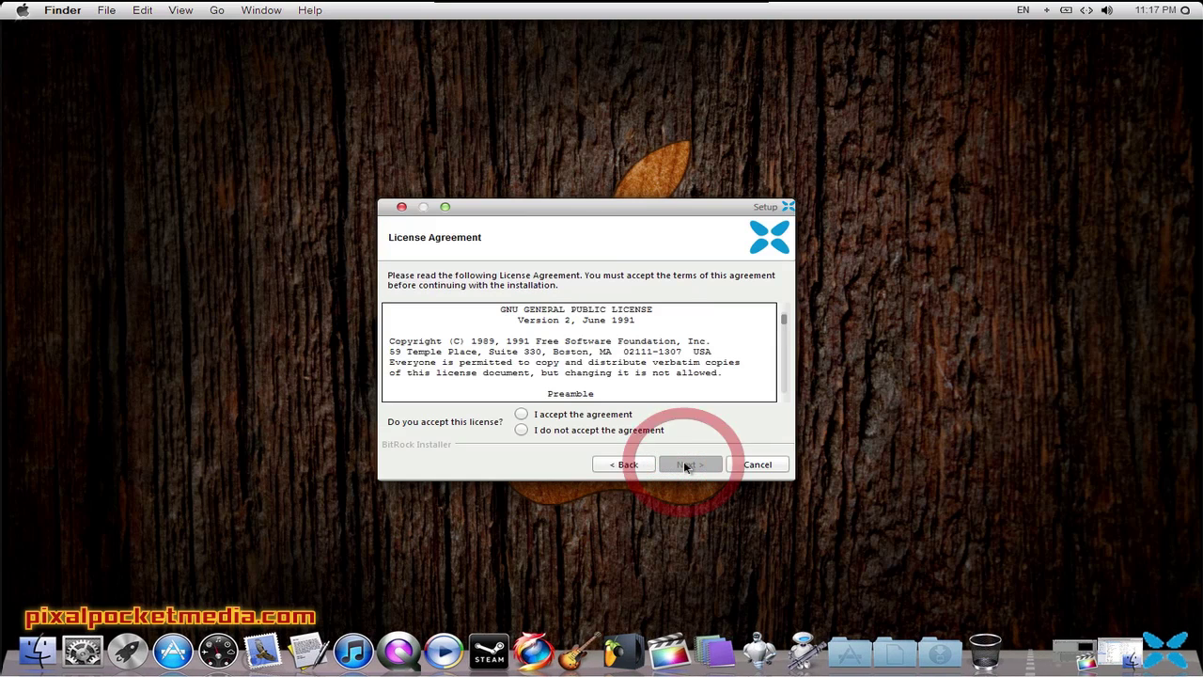
left_click(521, 415)
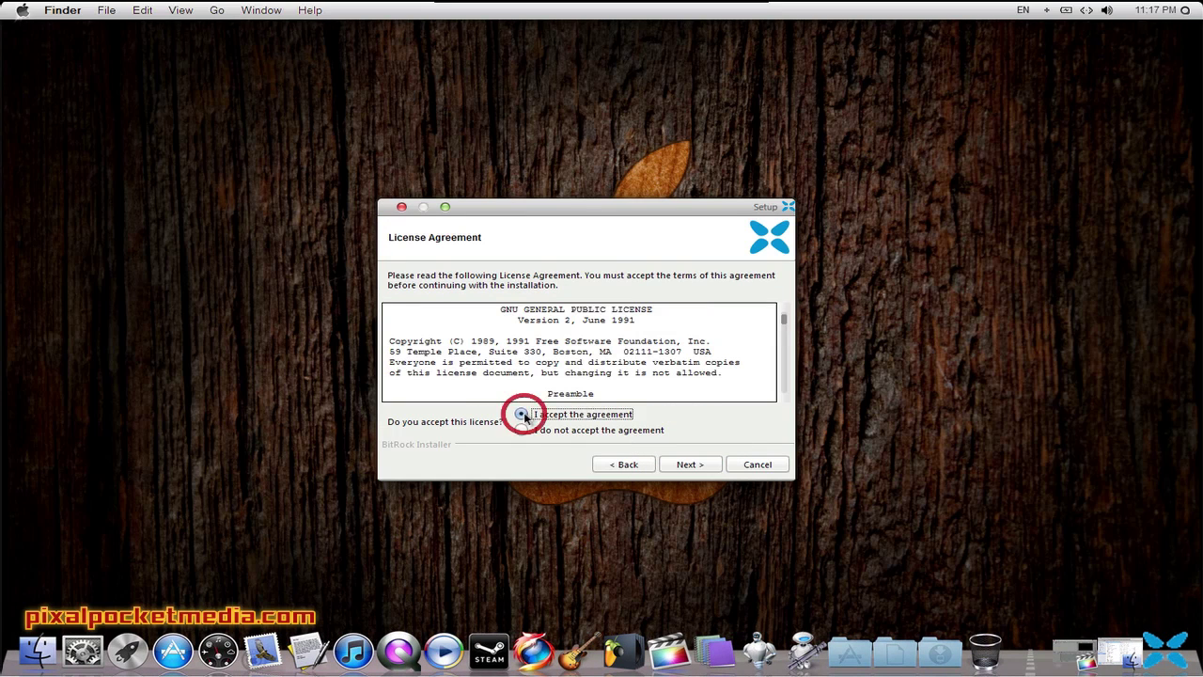
left_click(671, 463)
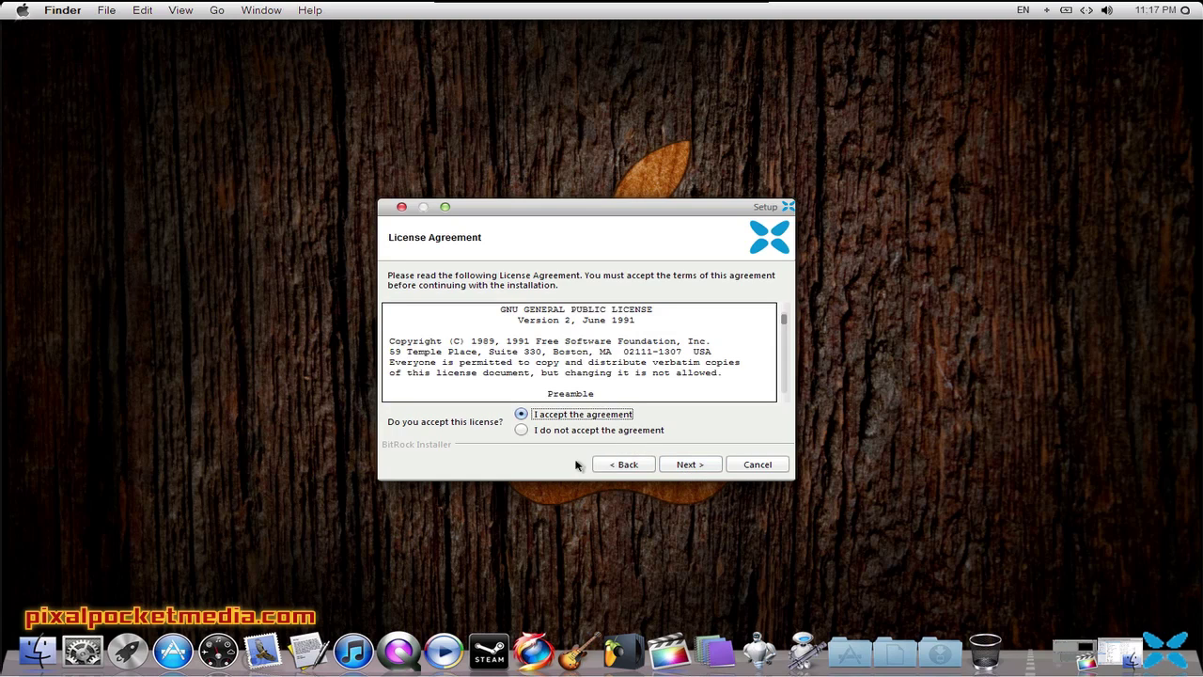
left_click(689, 464)
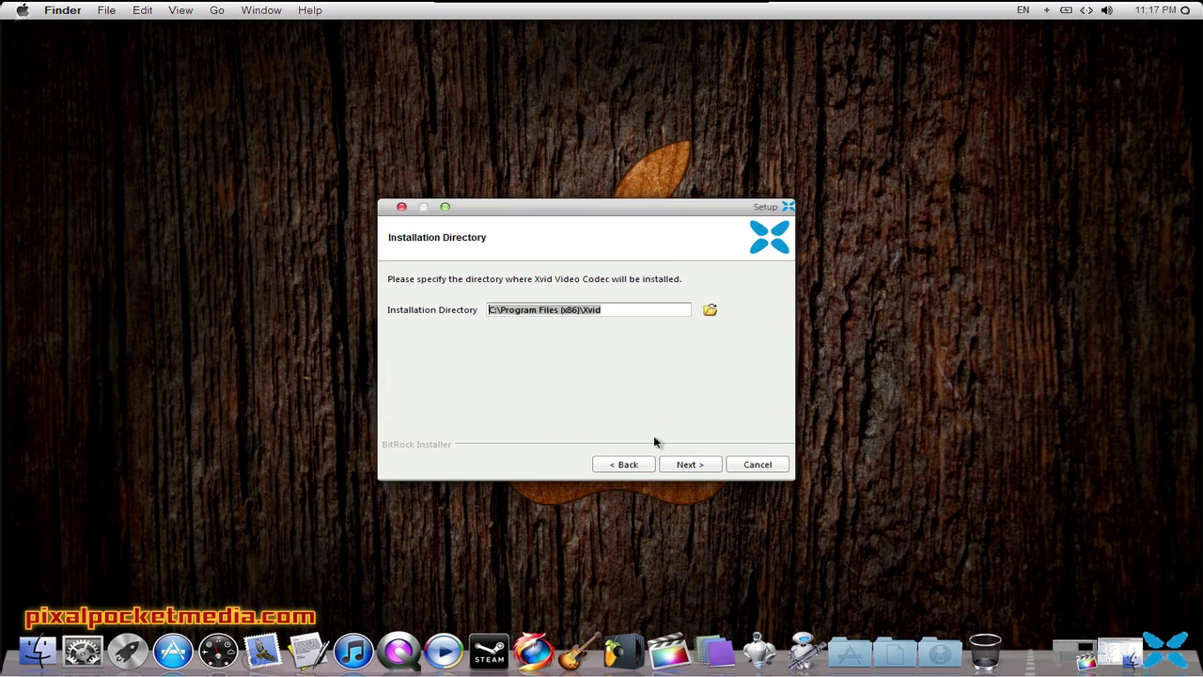
Step: Install Xvid in C:\Program Files (x86)\Xvid with automatic update notifications and DIVX and Other MPEG-4 playback, and finish the setup
left_click(688, 463)
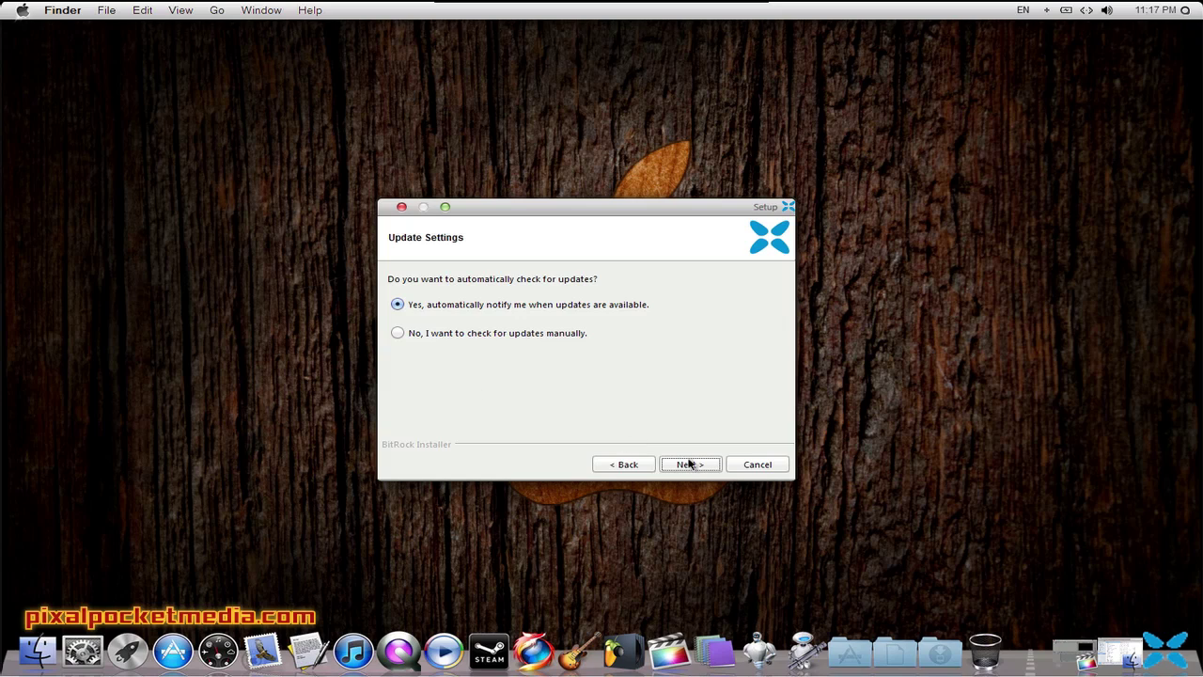
left_click(689, 465)
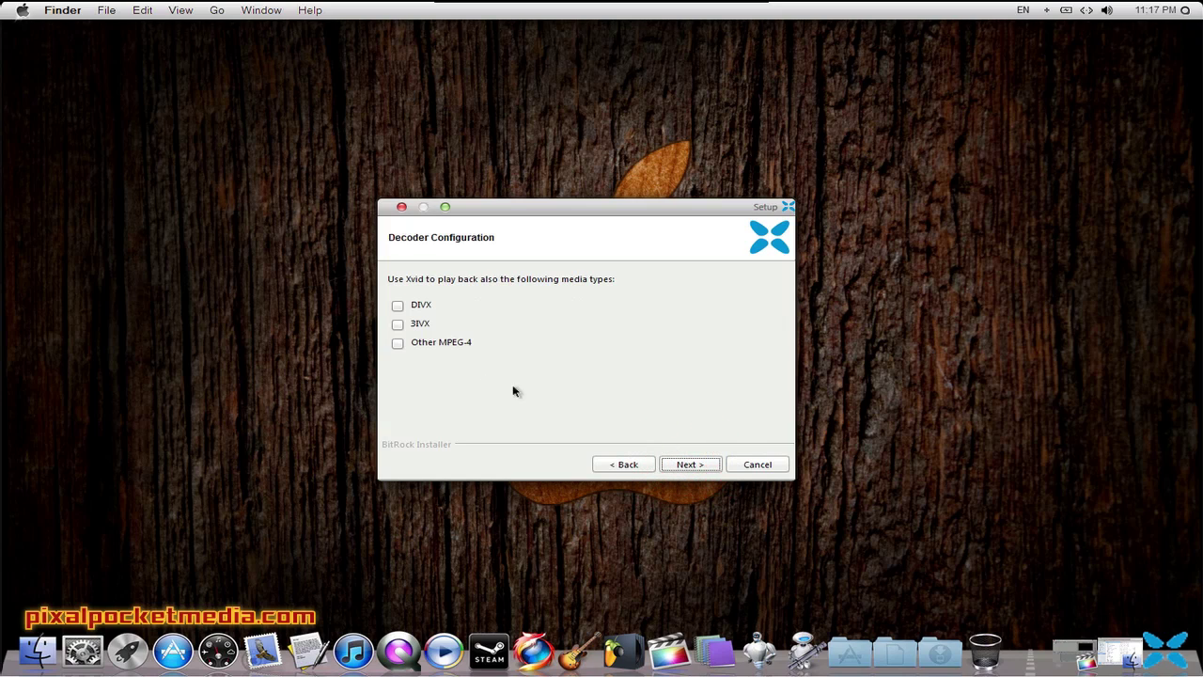
left_click(397, 306)
left_click(398, 344)
left_click(692, 465)
left_click(696, 467)
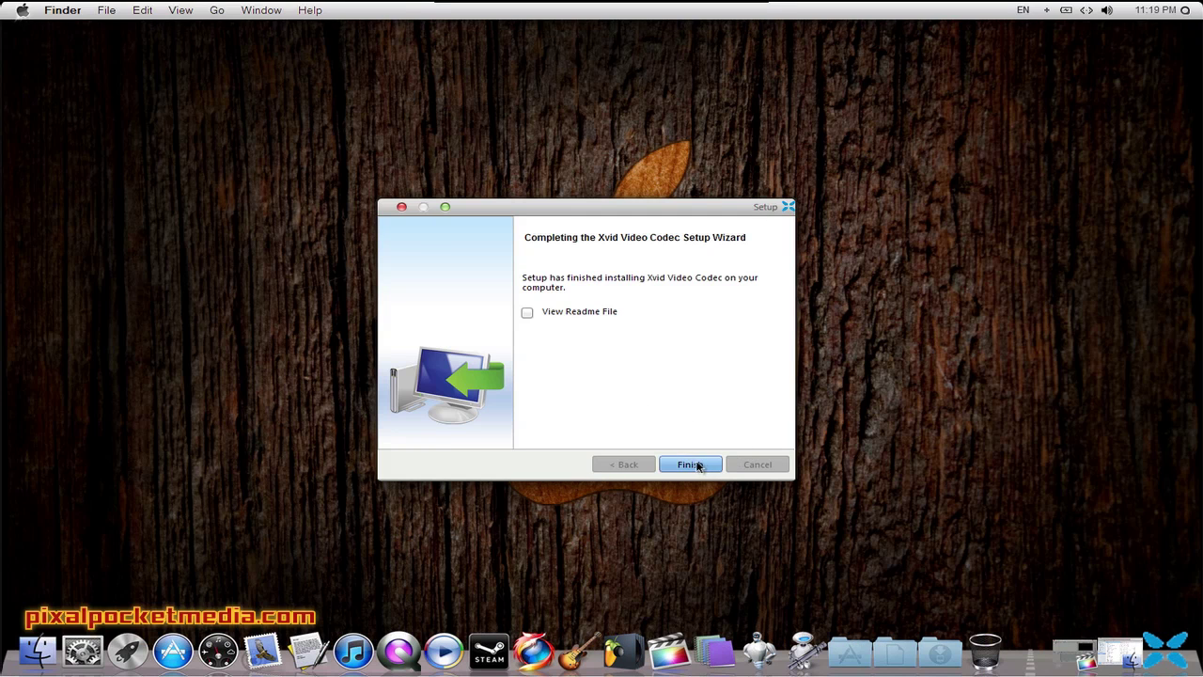
left_click(691, 464)
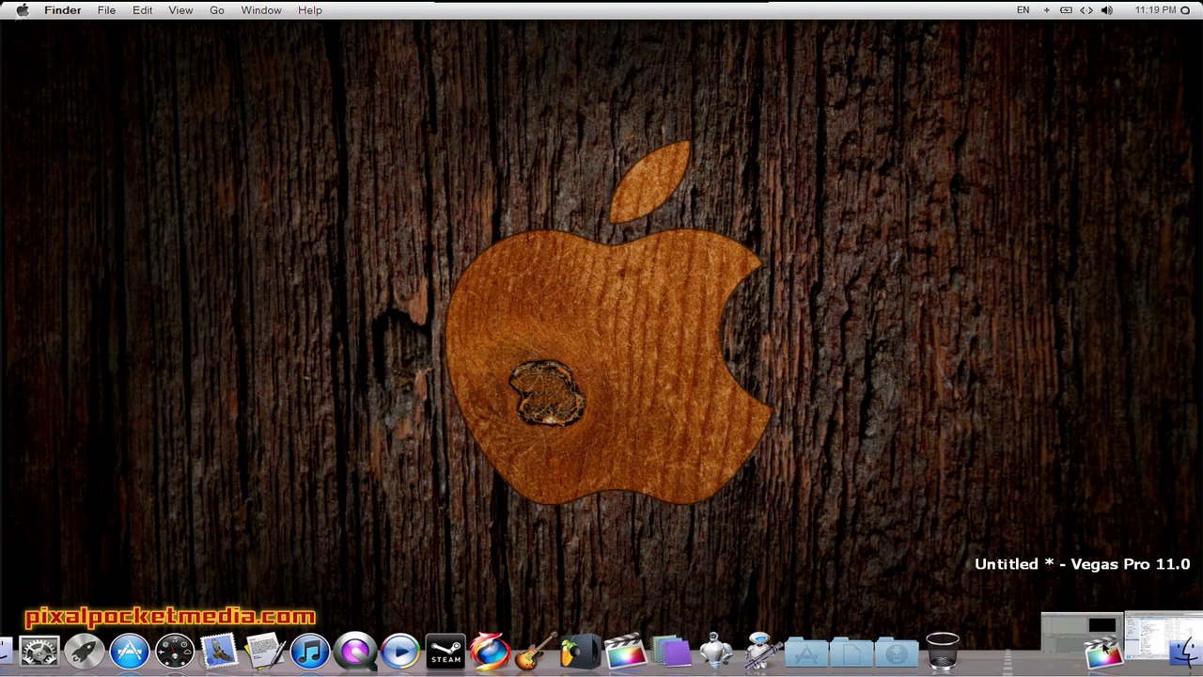
Step: Switch back to Vegas Pro and import "Firefly - Season 1, Episode 1 - Serenity Pilot.avi" from the Firefly - S01 ep1-14 folder
left_click(1100, 633)
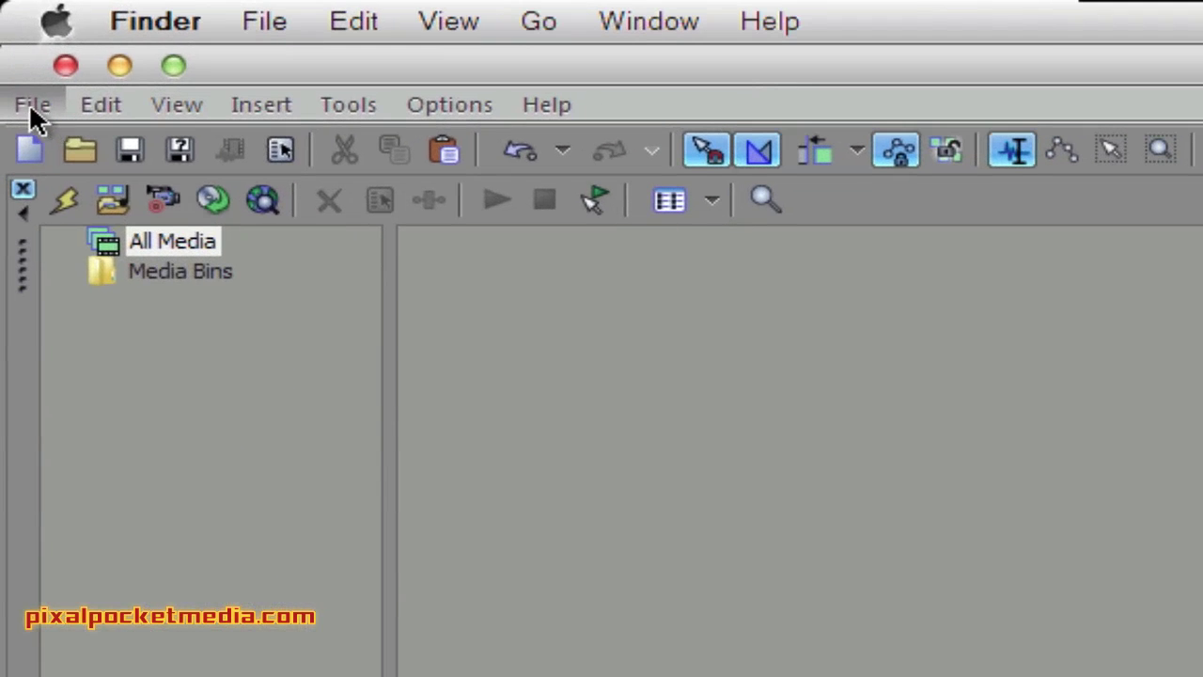
left_click(32, 104)
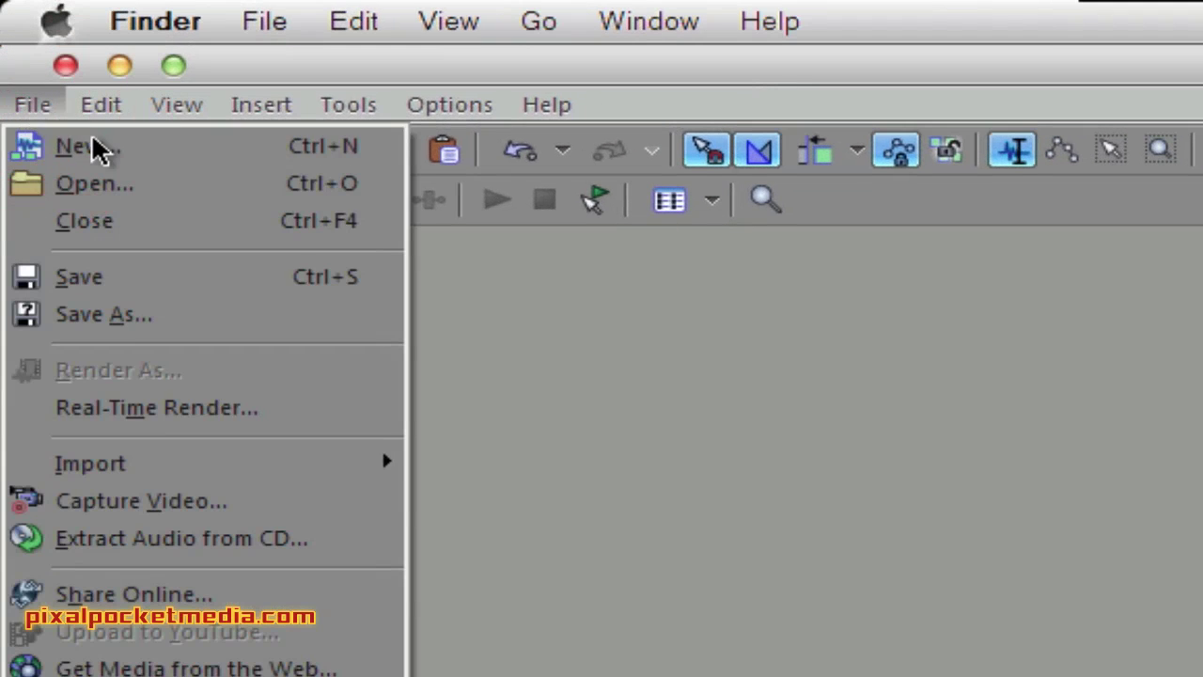
mouse_move(232, 478)
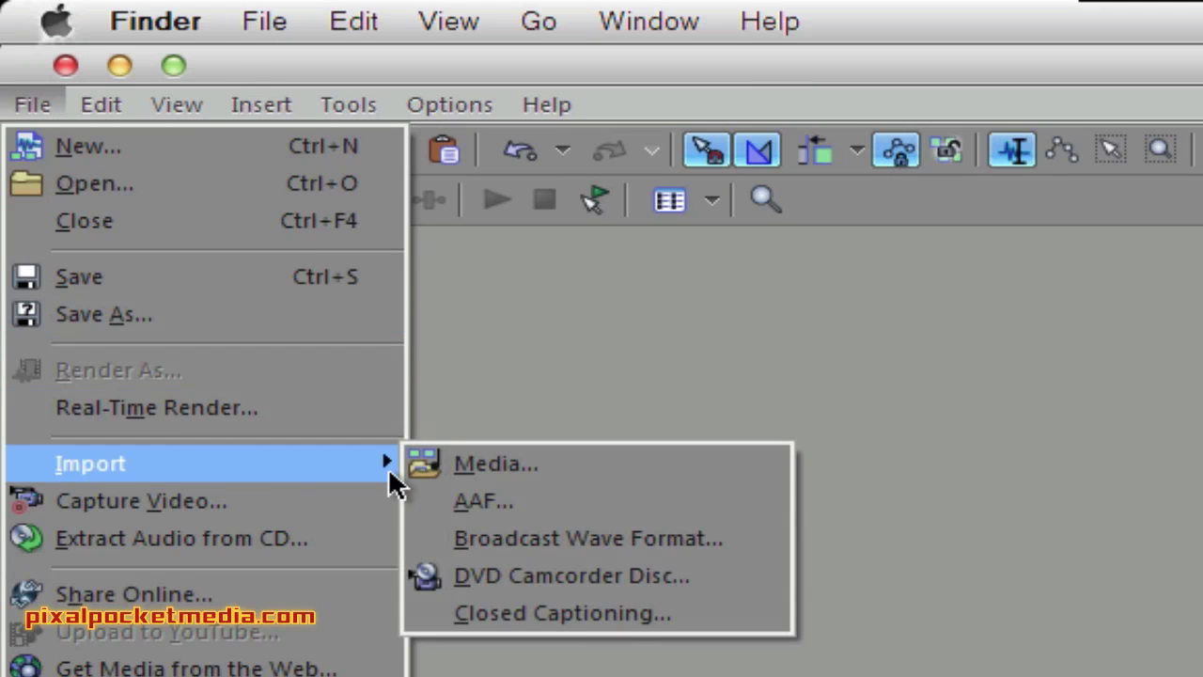
left_click(460, 470)
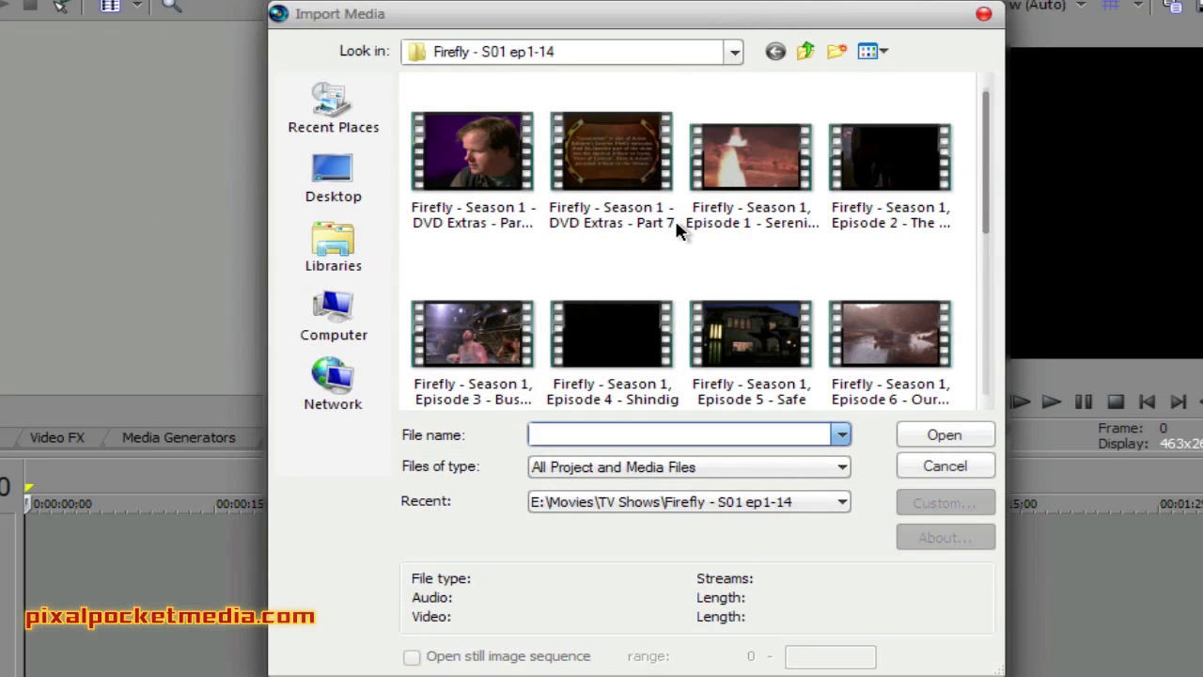
left_click(747, 164)
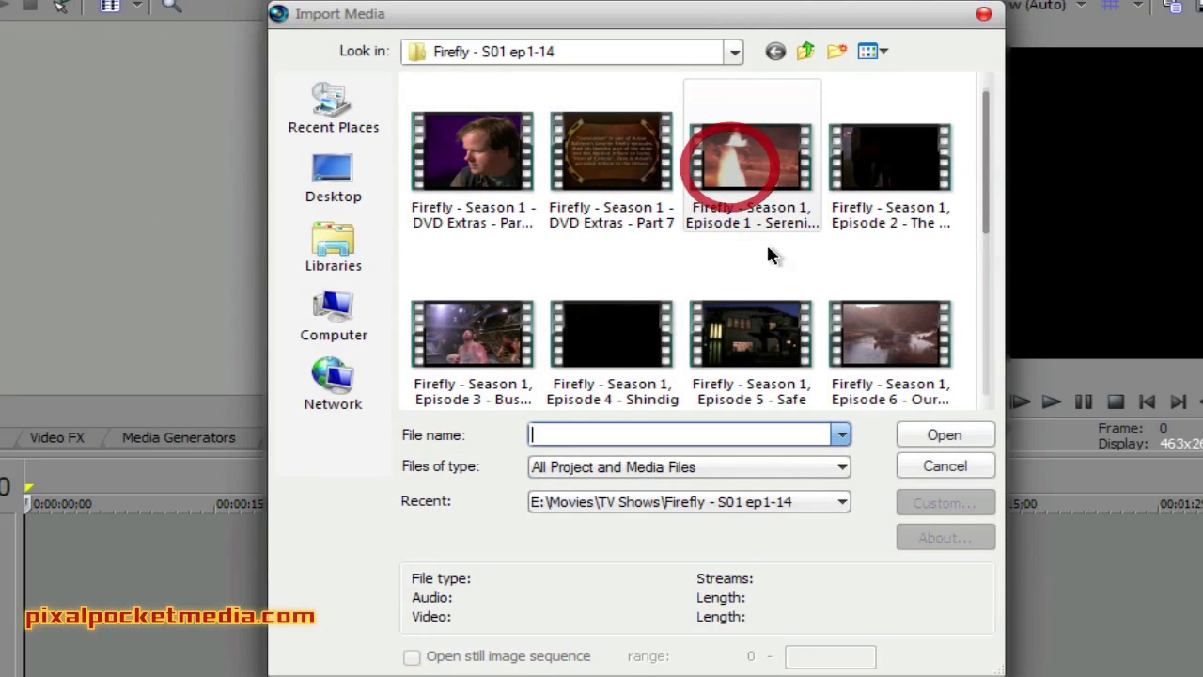
left_click(935, 434)
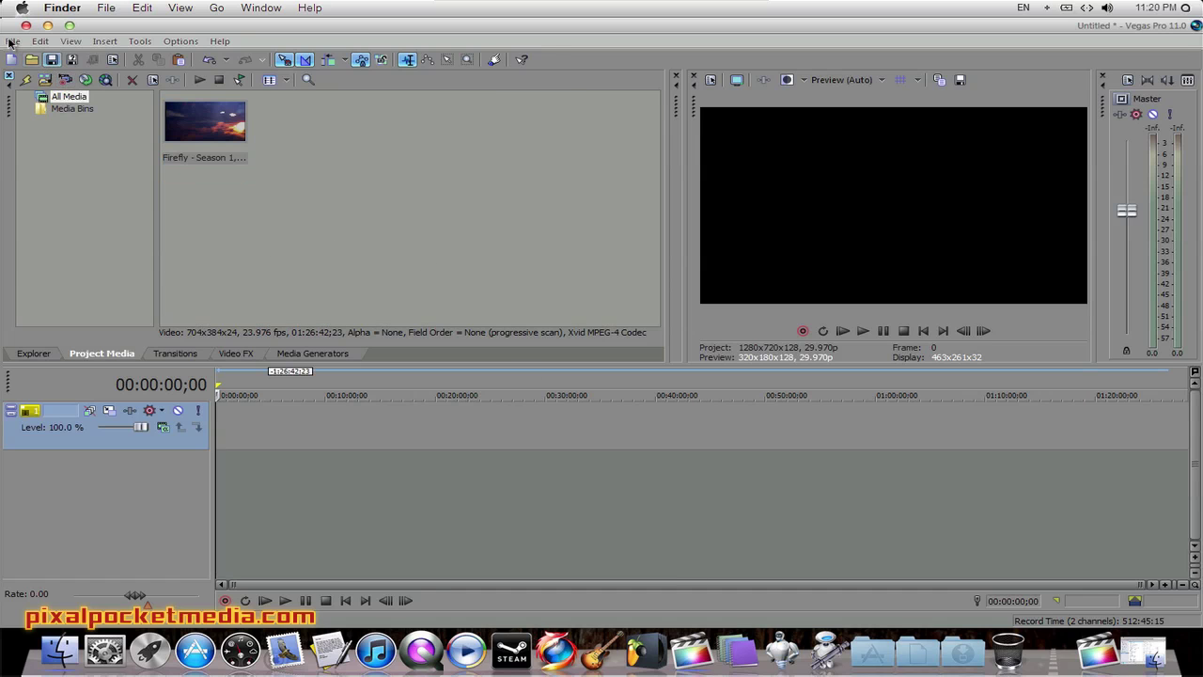
Step: Import The.Pacific.Pt.I.HDTV.XviD-SYS.avi from The Pacific folder under Movies > TV Shows on the My Book (E:) drive
left_click(13, 41)
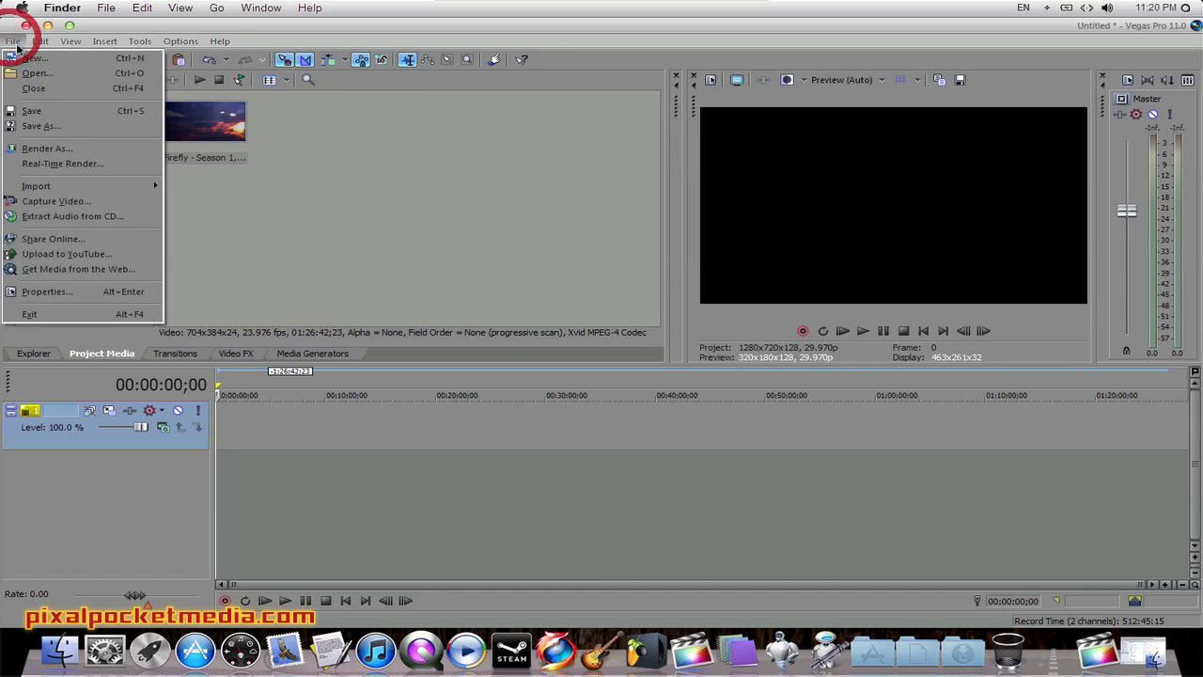
mouse_move(103, 188)
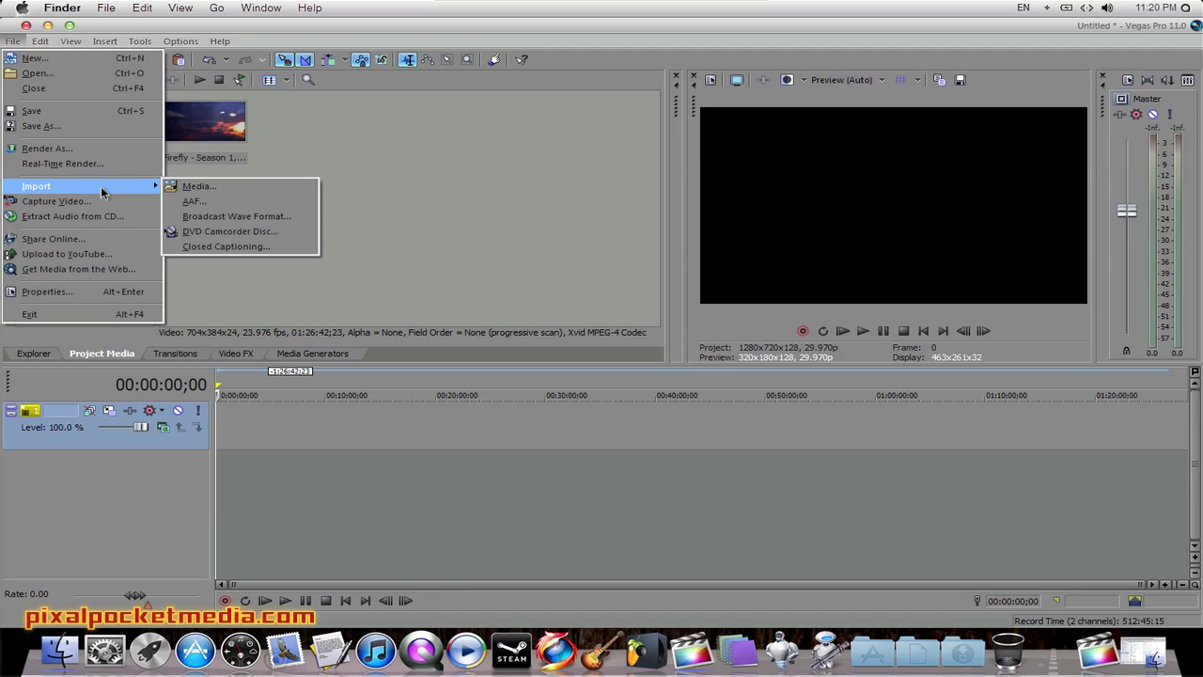
left_click(182, 191)
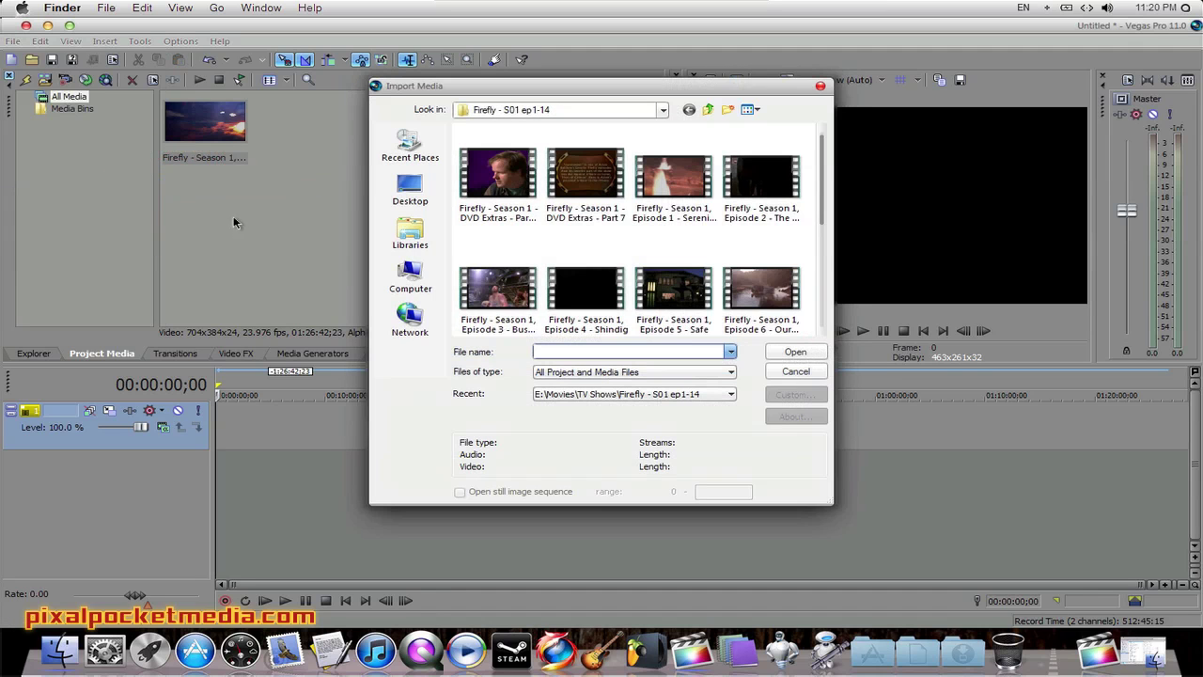
left_click(658, 112)
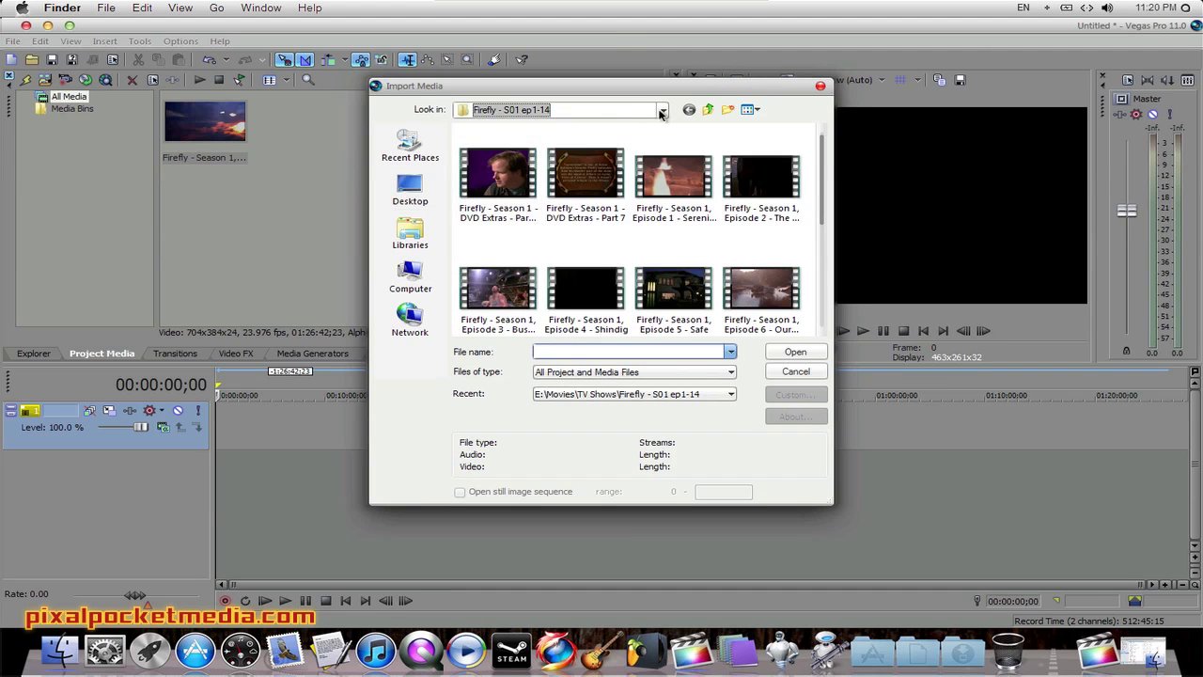
left_click(663, 109)
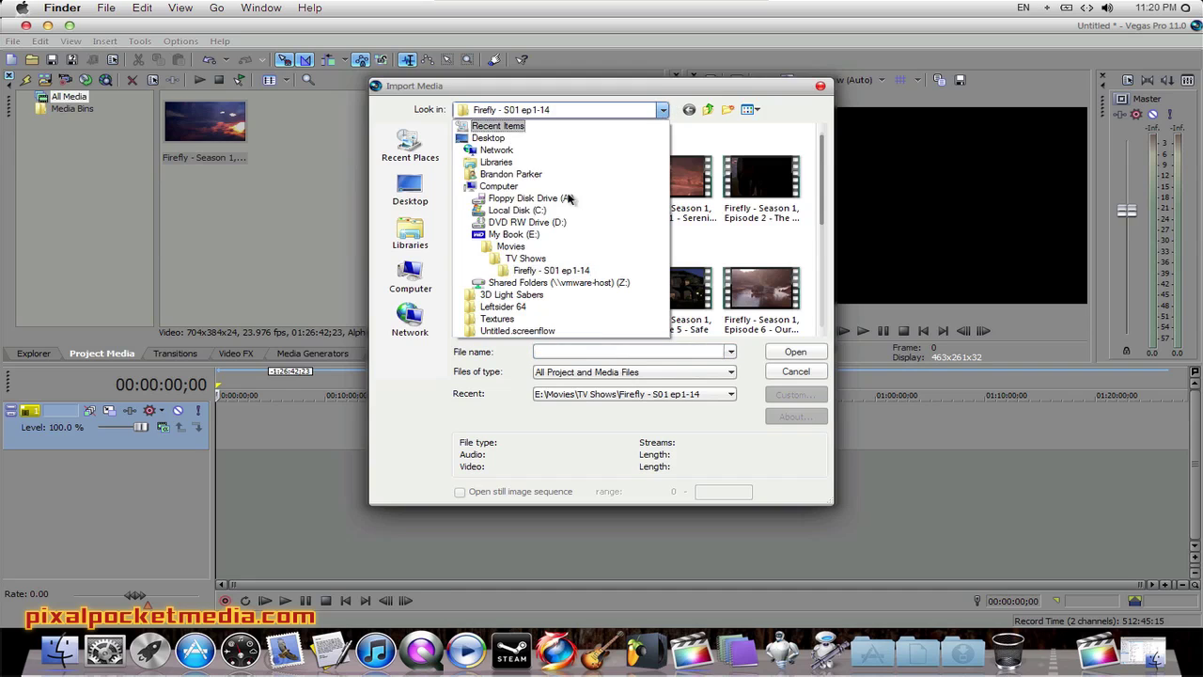
left_click(508, 247)
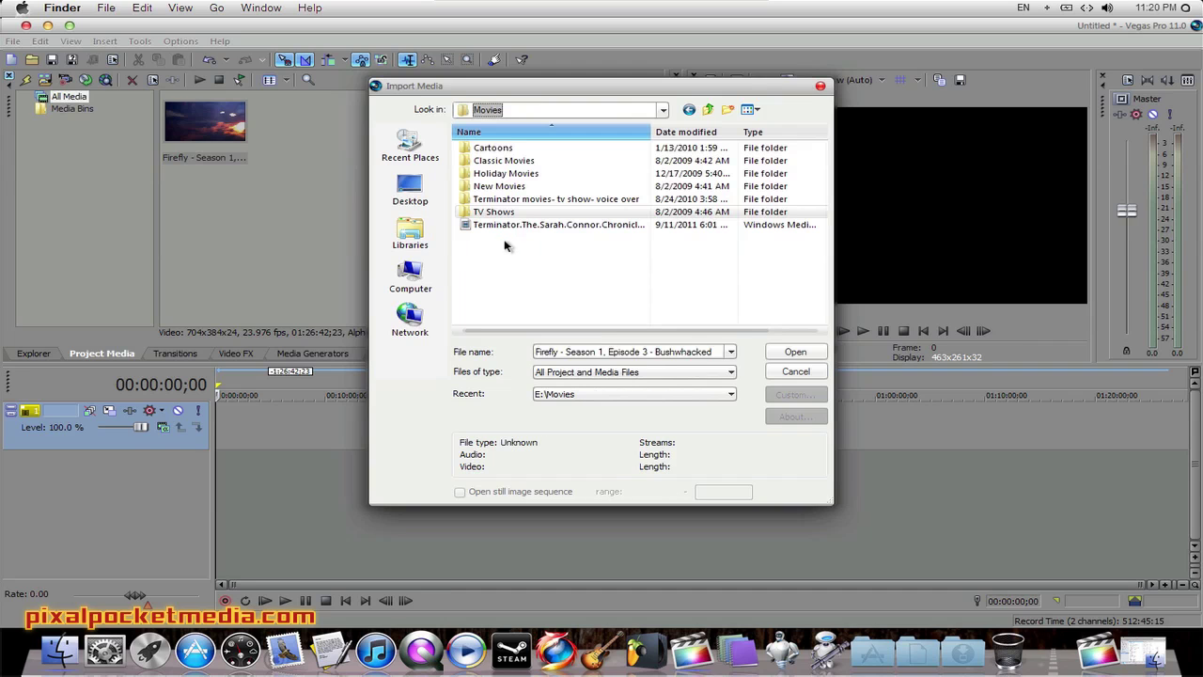
double_click(496, 212)
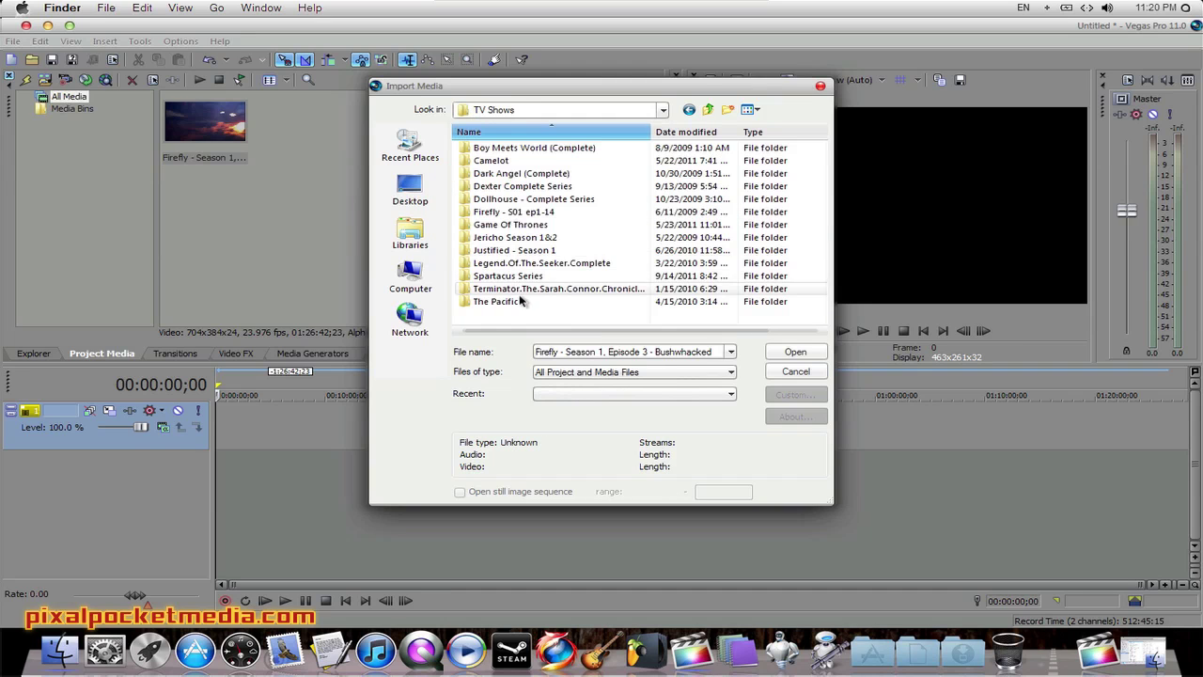
double_click(498, 302)
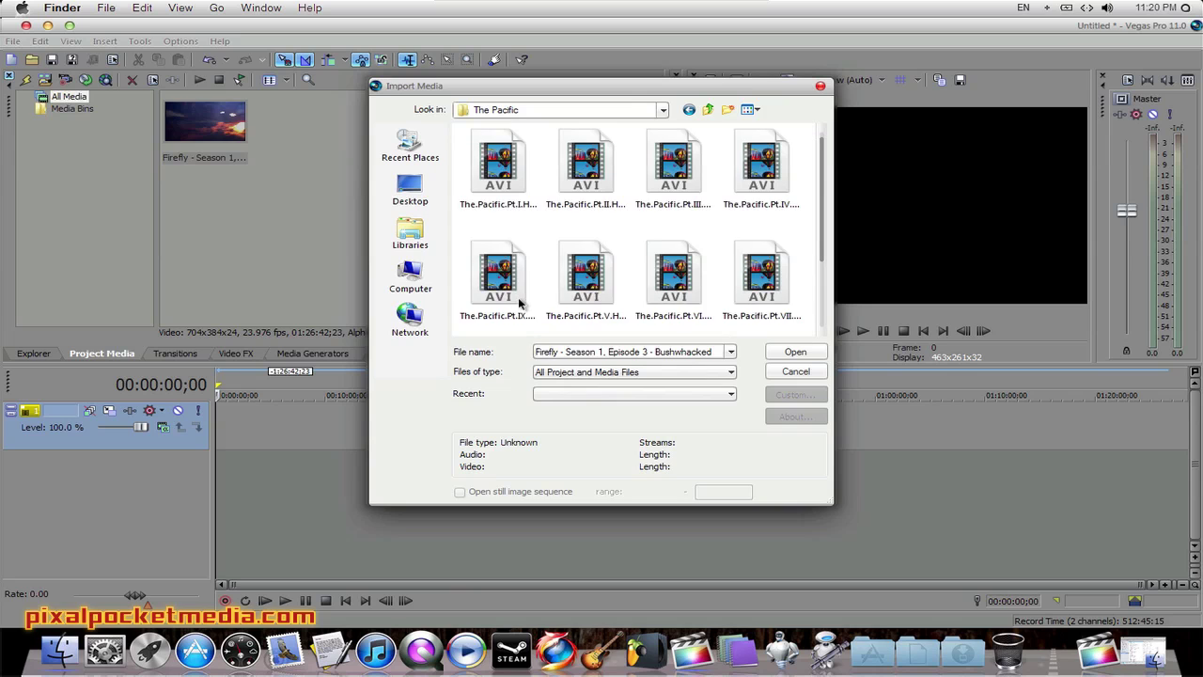
left_click(511, 189)
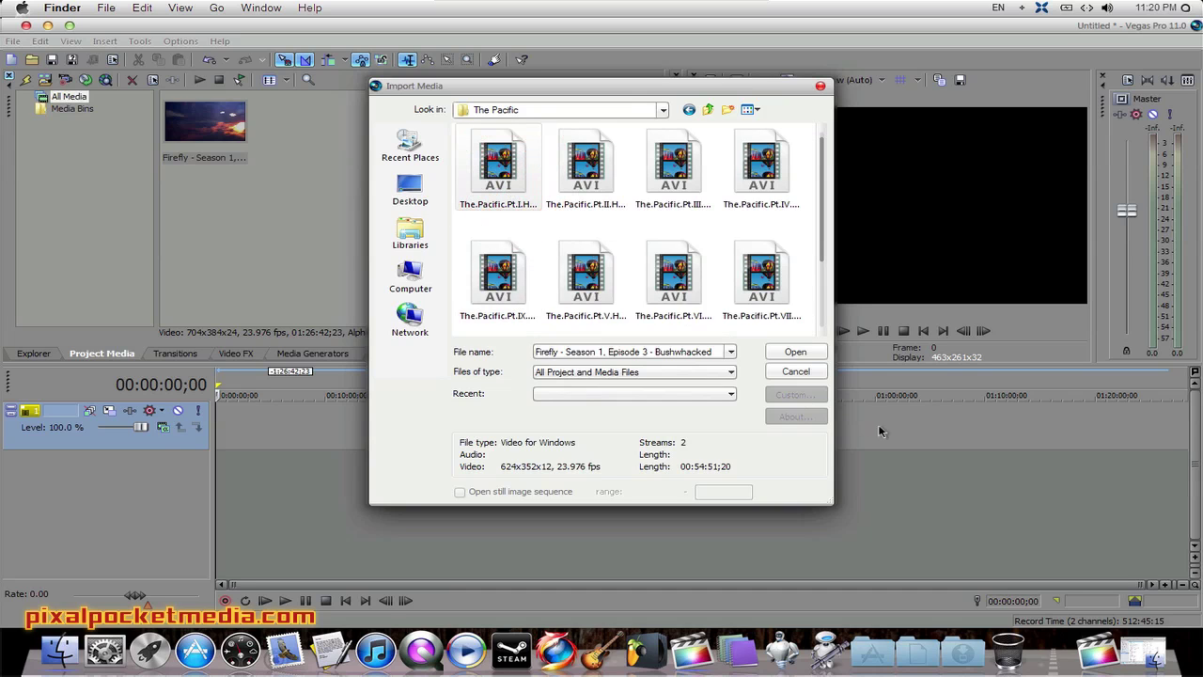
left_click(785, 351)
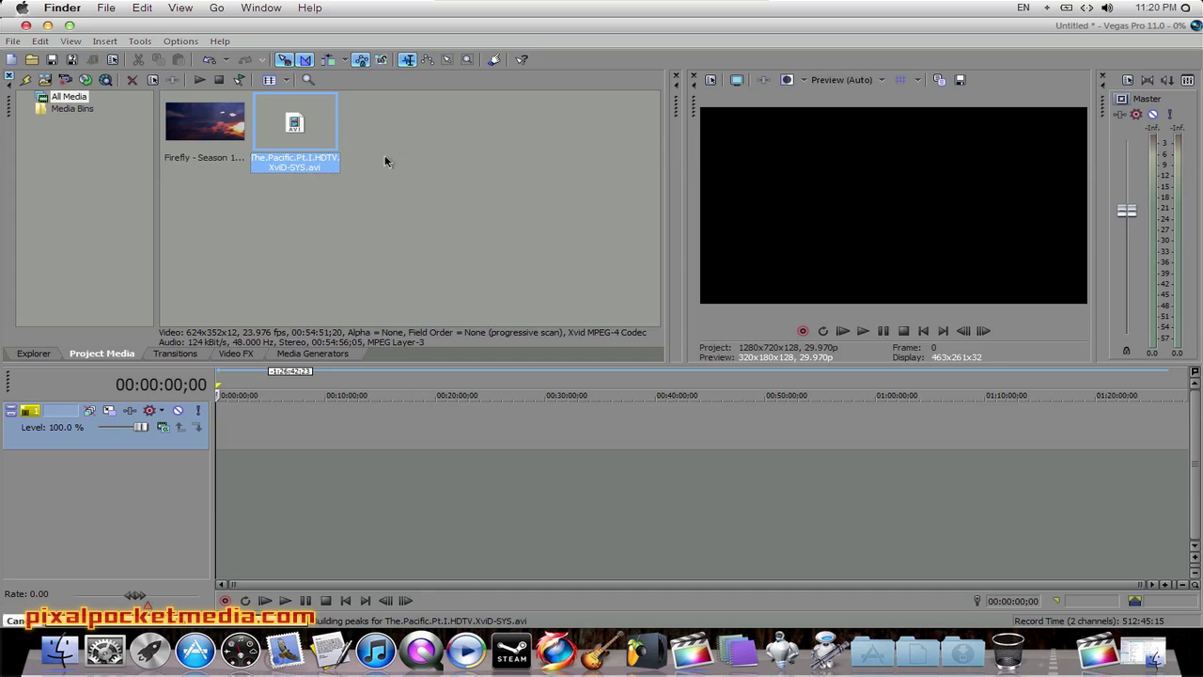
Step: Try to move The.Pacific.Pt.I.HDTV.XviD-SYS.avi from the project media toward the timeline
left_click_drag(290, 138, 322, 236)
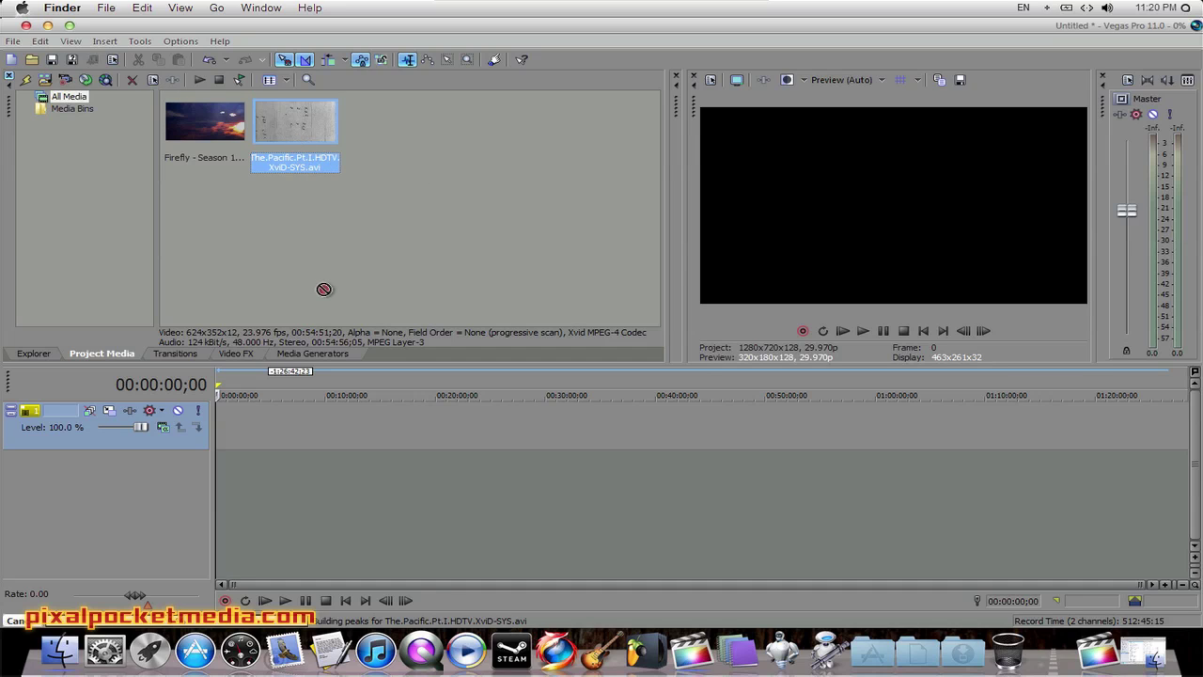
left_click_drag(284, 365, 301, 231)
left_click_drag(296, 162, 296, 162)
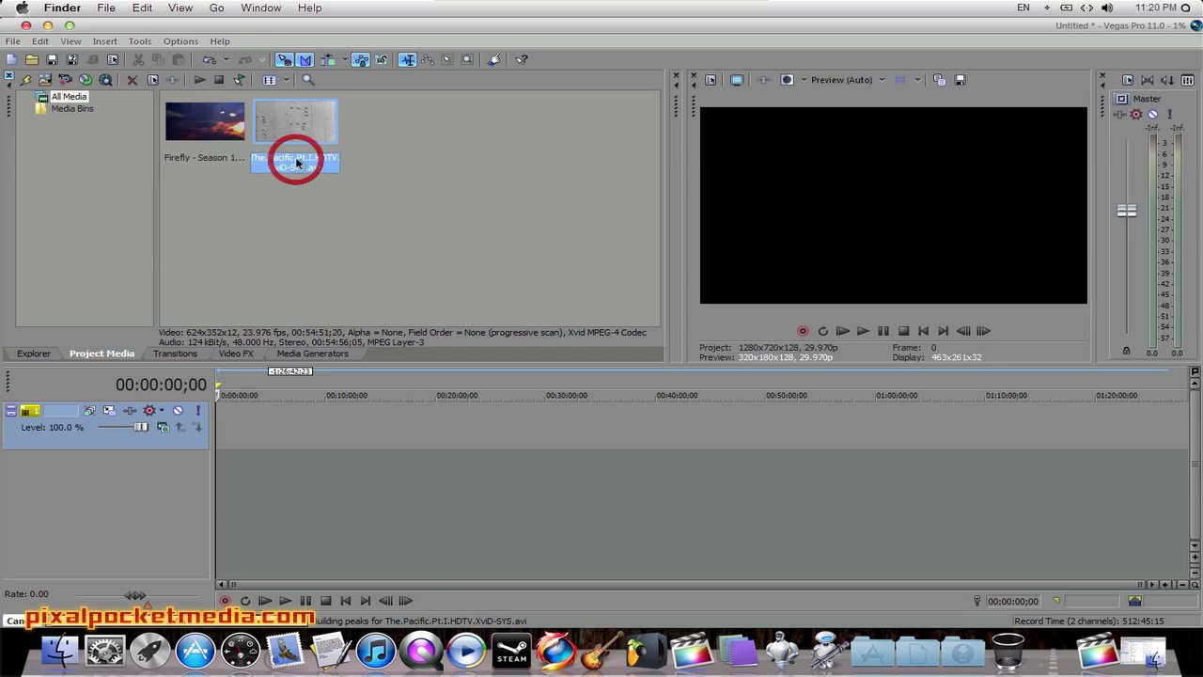
Step: Compare the media properties of the Firefly pilot and The Pacific clips, and minimize the Vegas Pro window
left_click(231, 152)
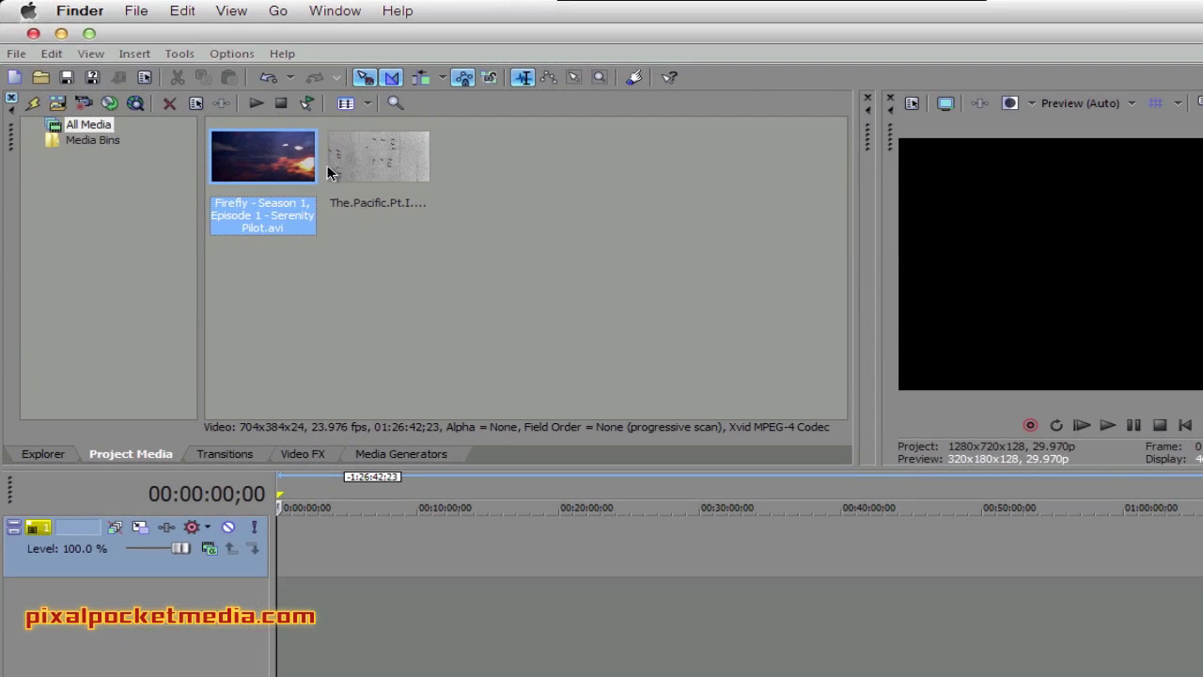
left_click(369, 173)
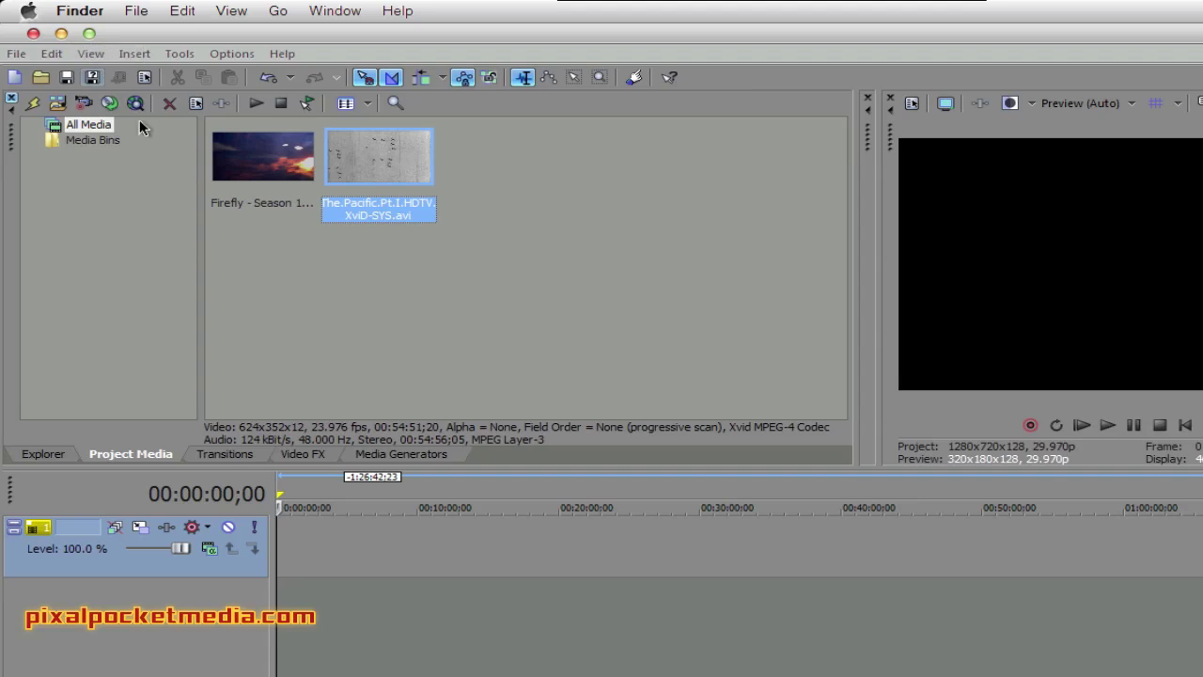
left_click(89, 34)
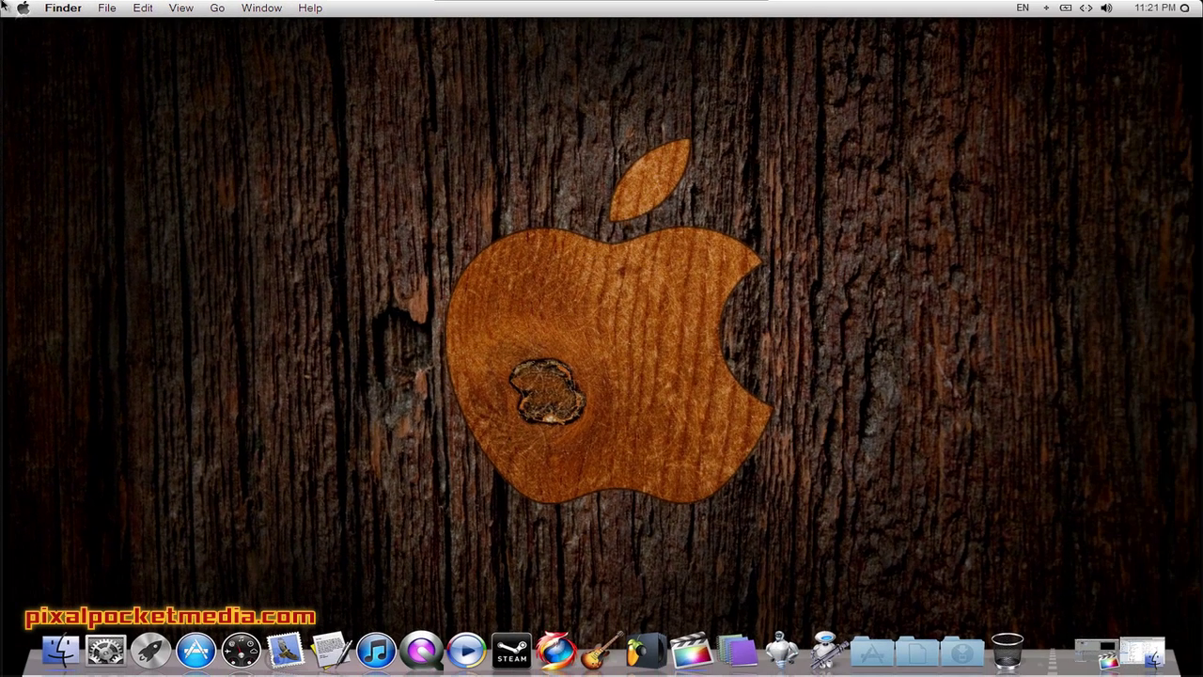
Step: Open the Movies folder on the My Book (E:) drive from Computer
left_click(23, 9)
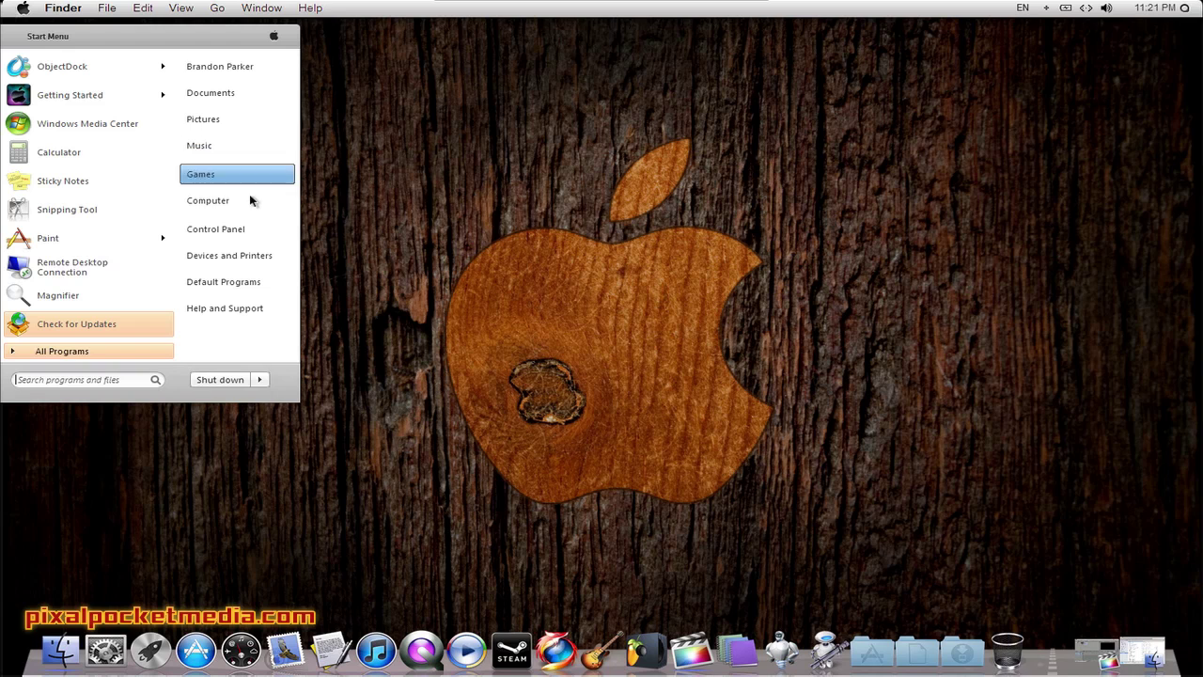
left_click(209, 201)
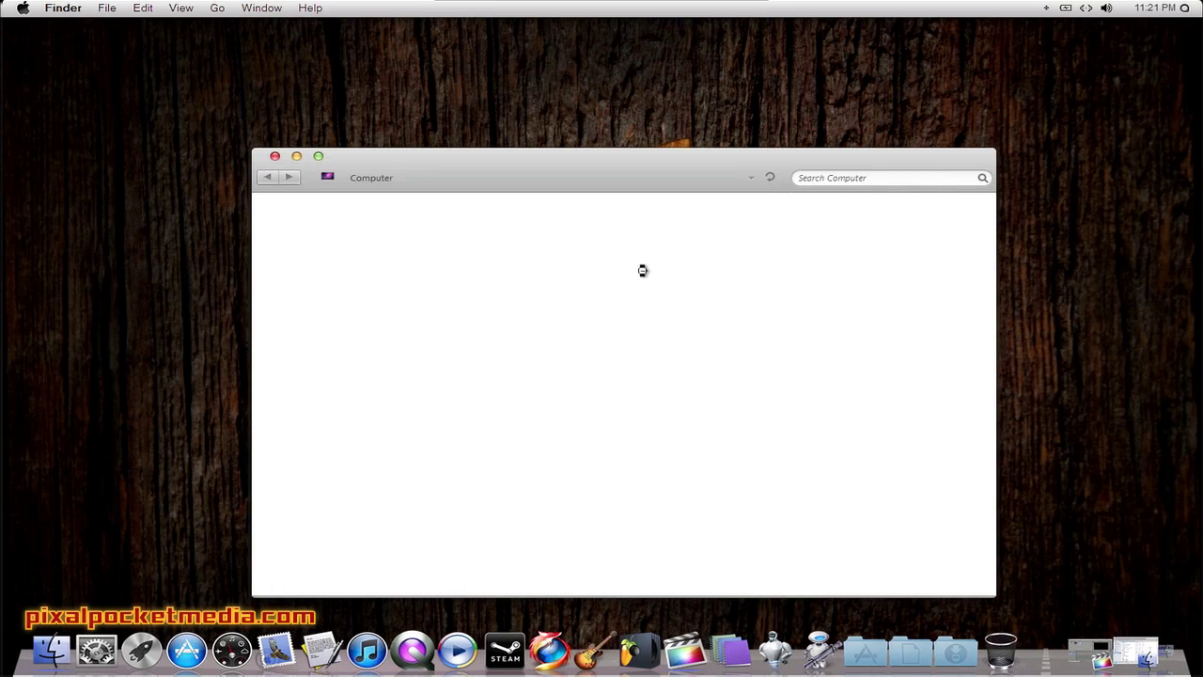
double_click(643, 265)
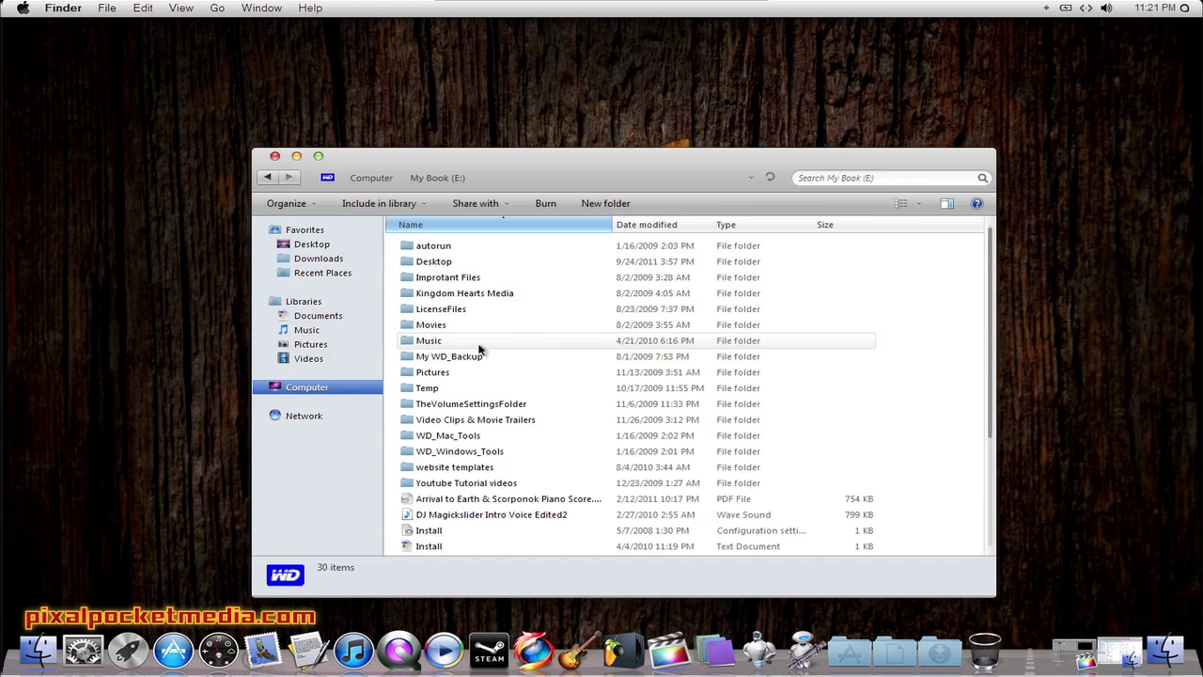
double_click(434, 323)
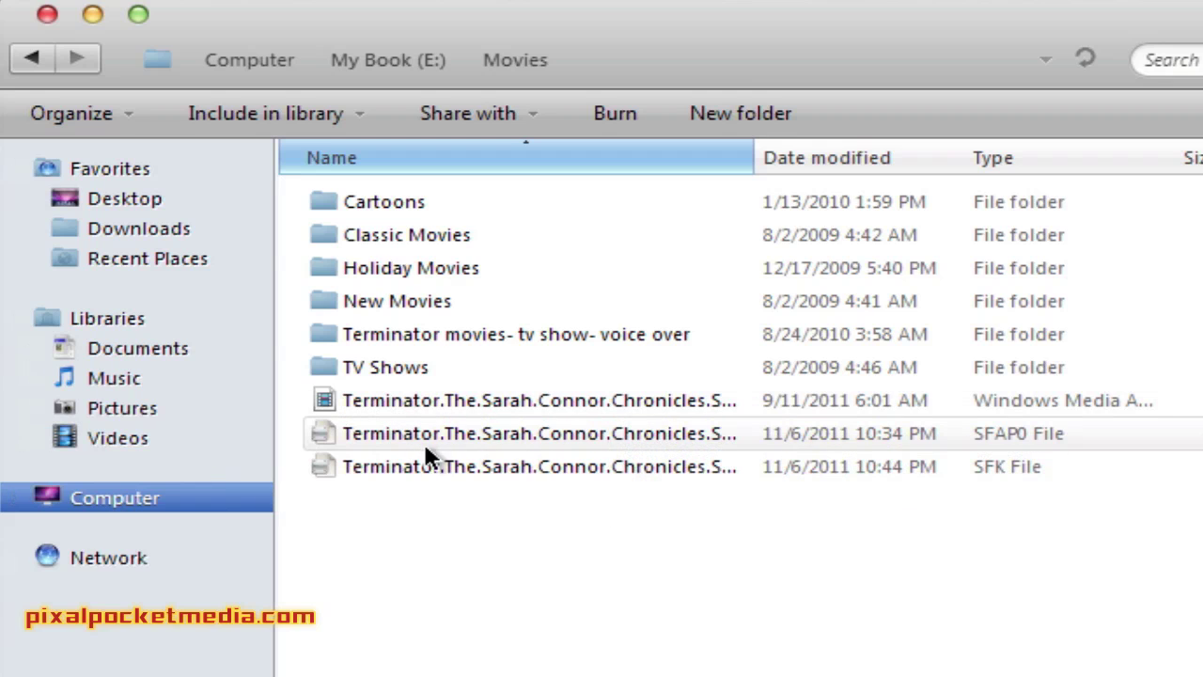
Step: Select the SFAP0 and SFK files of the Terminator.The.Sarah.Connor.Chronicles video, check Vegas Pro, and minimize its window
left_click_drag(496, 545, 398, 435)
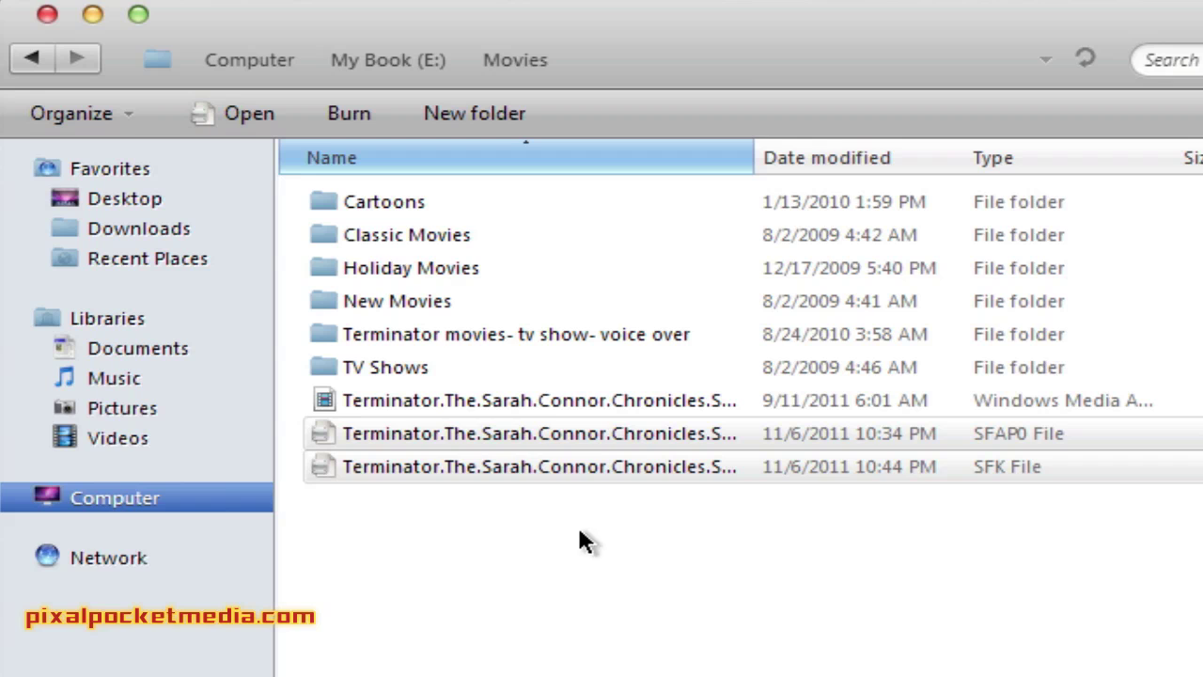
left_click_drag(592, 561, 378, 429)
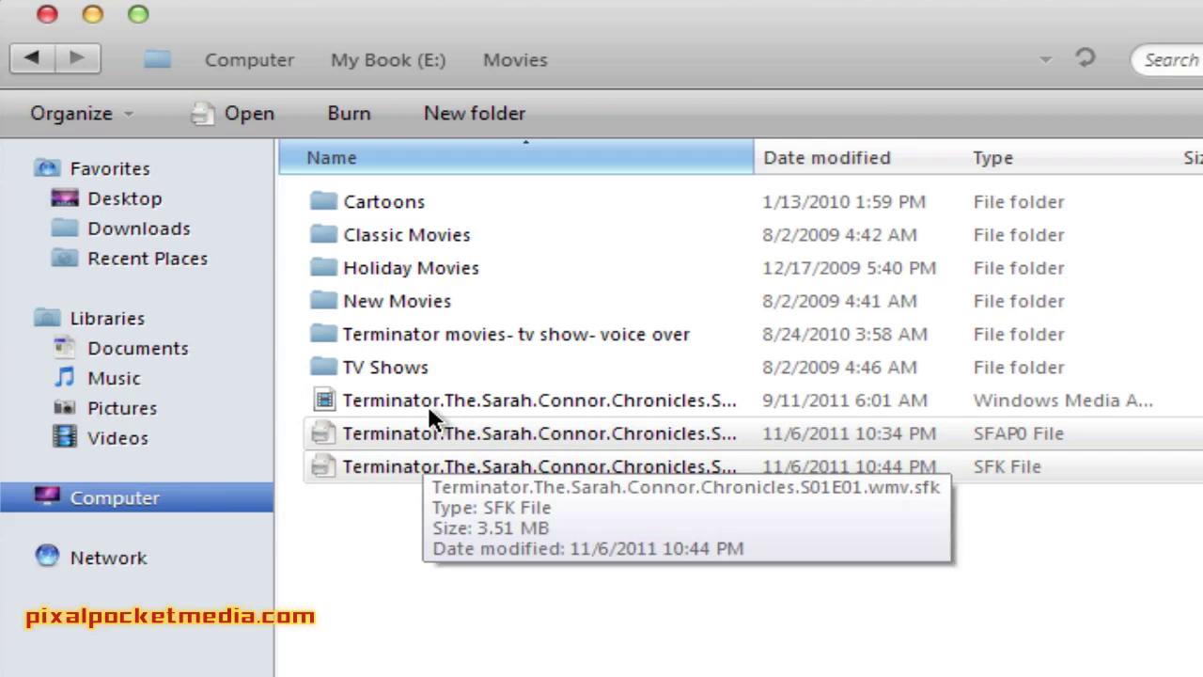
left_click_drag(570, 585, 378, 435)
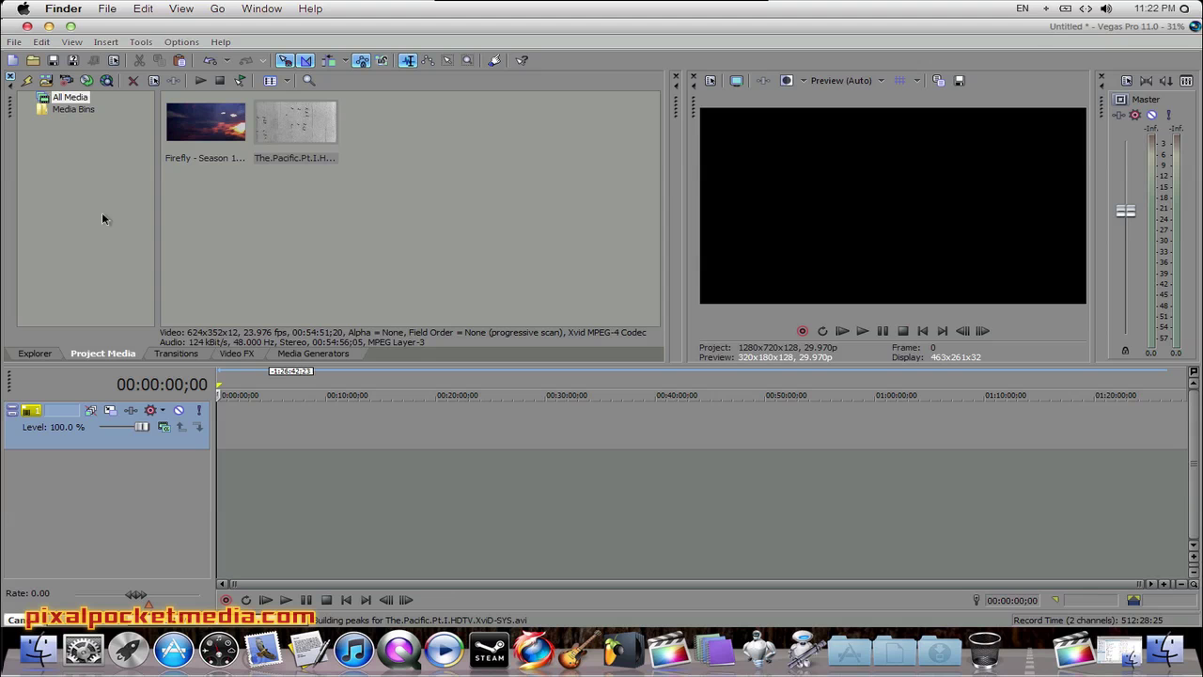
left_click(73, 27)
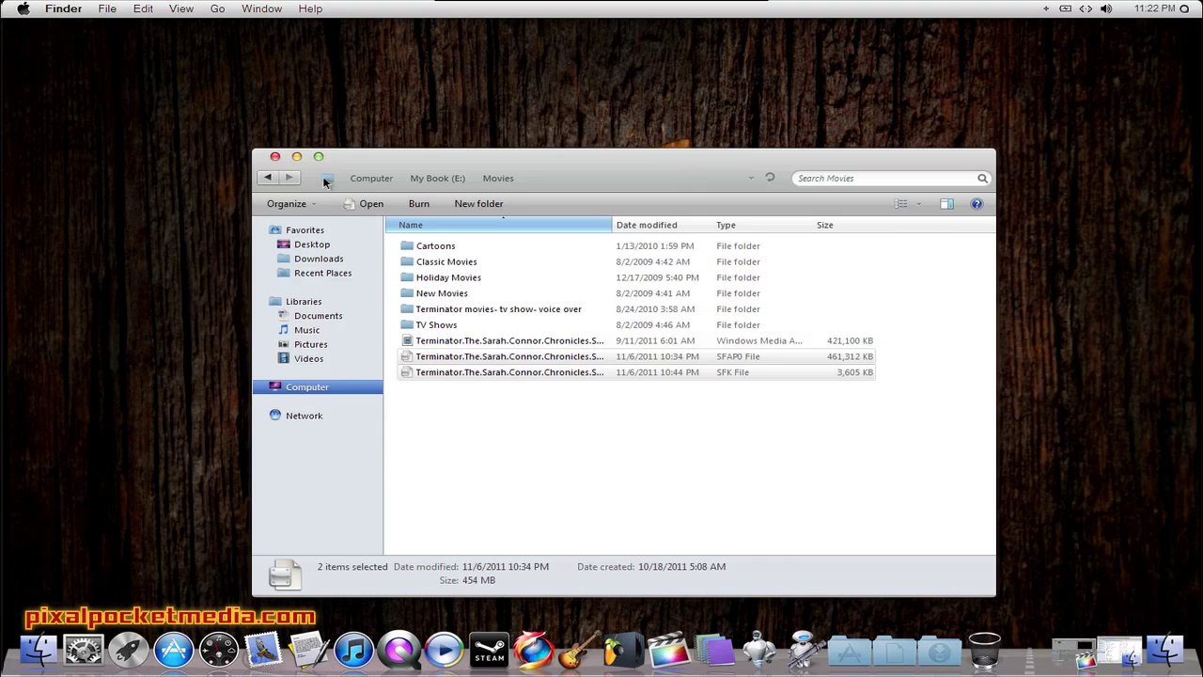
Step: Browse the personal downloaded-music folder inside Music on My Book (E:), looking at the peak files stored beside the songs
left_click(268, 178)
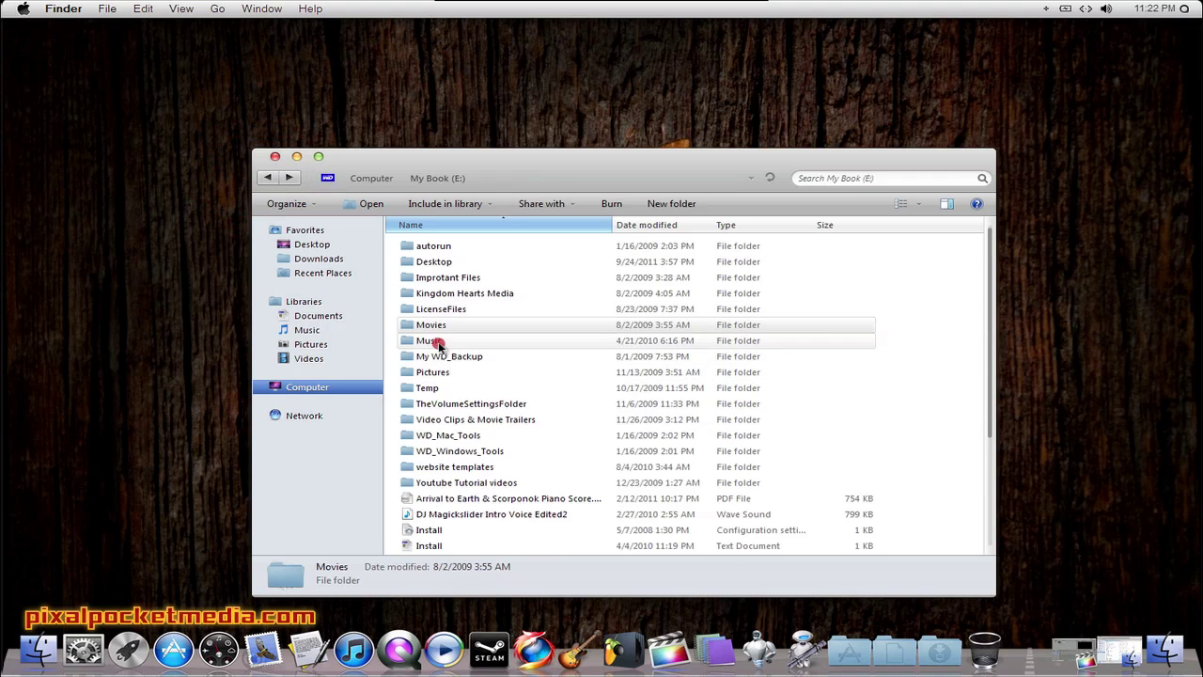
double_click(438, 341)
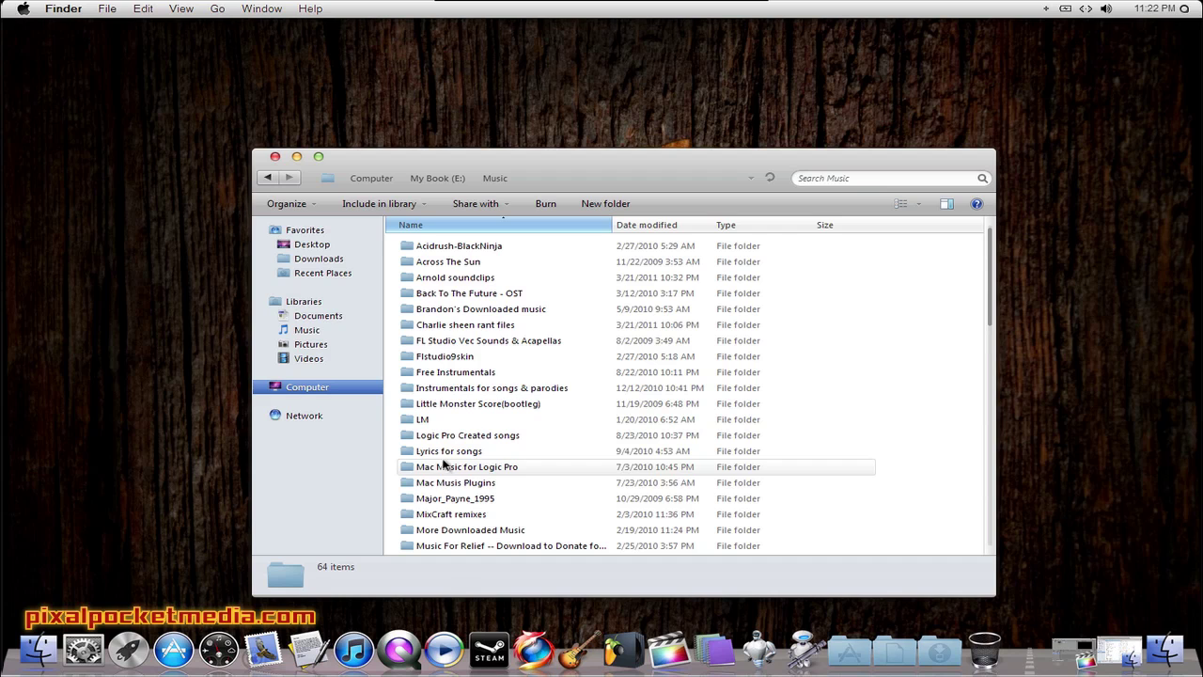
double_click(428, 310)
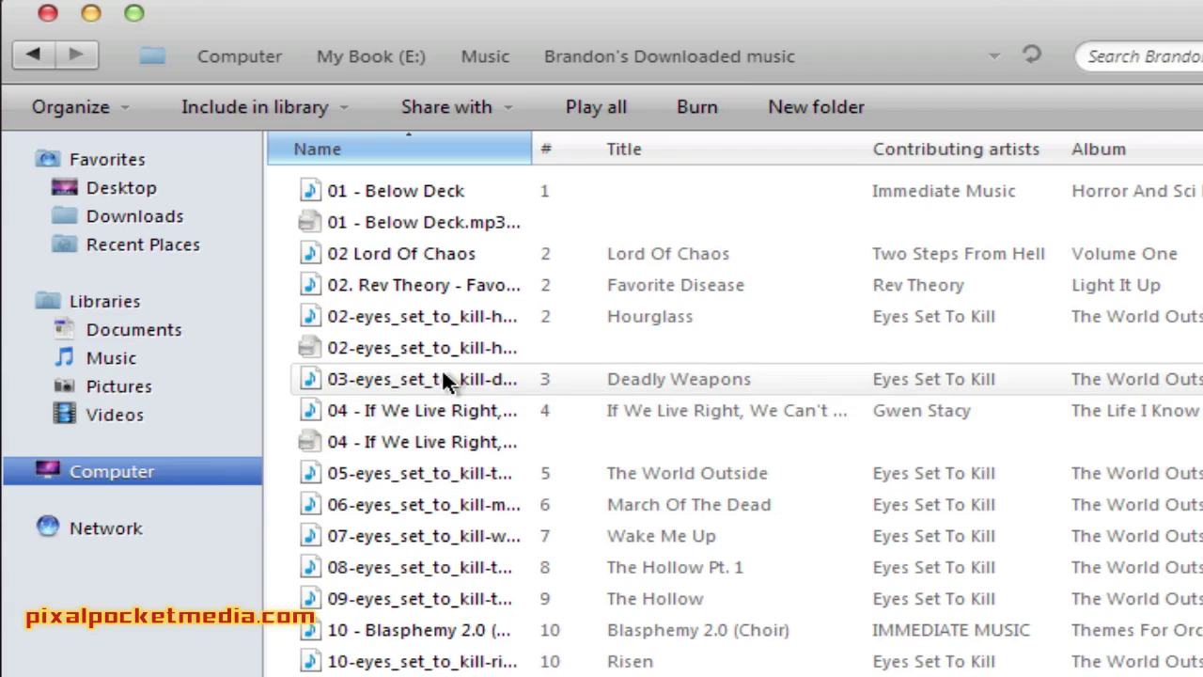
scroll(438, 592, "down", 4)
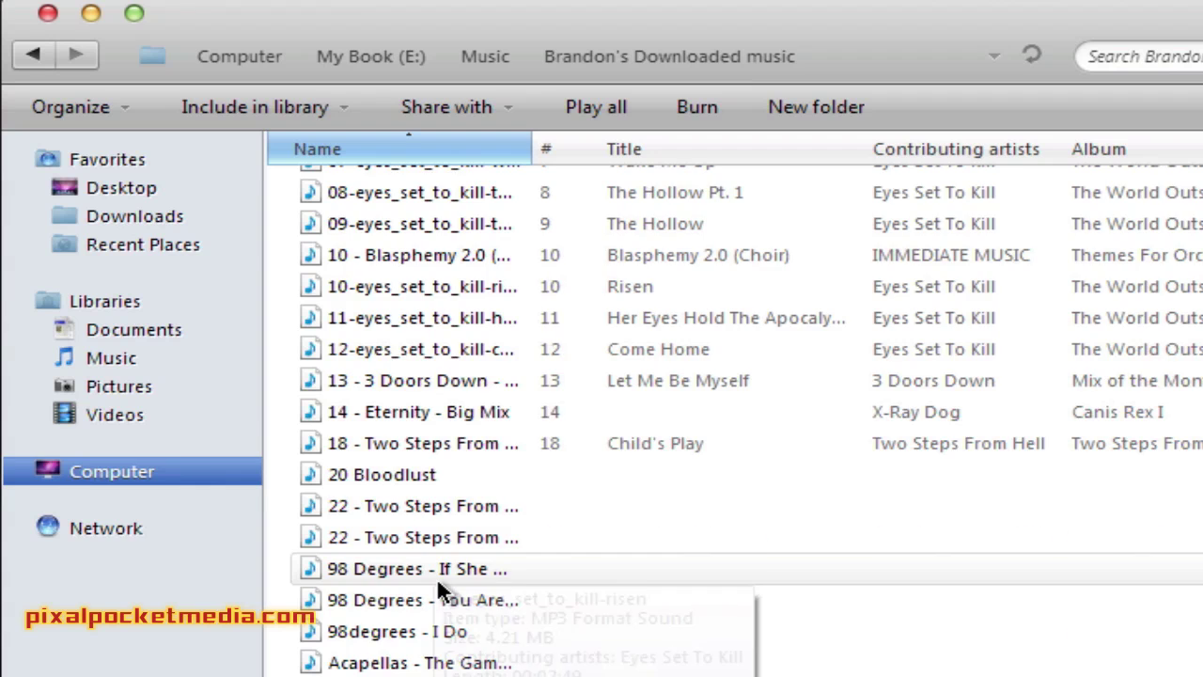
scroll(436, 577, "down", 9)
scroll(436, 577, "up", 7)
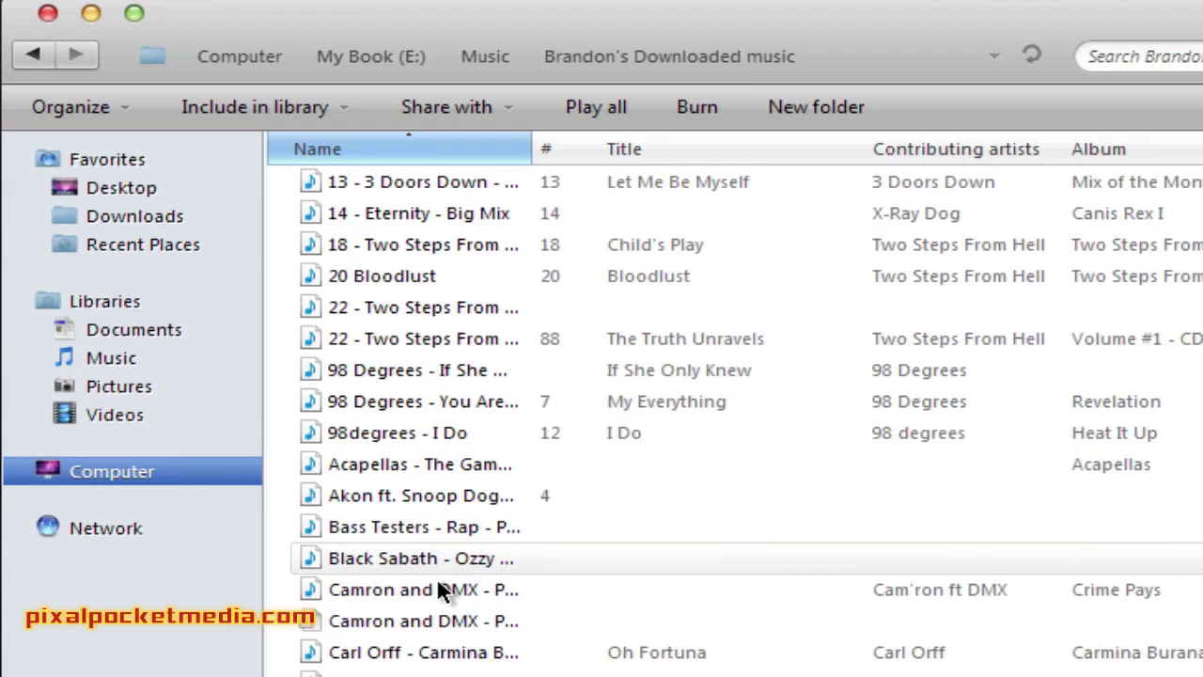
scroll(436, 577, "up", 8)
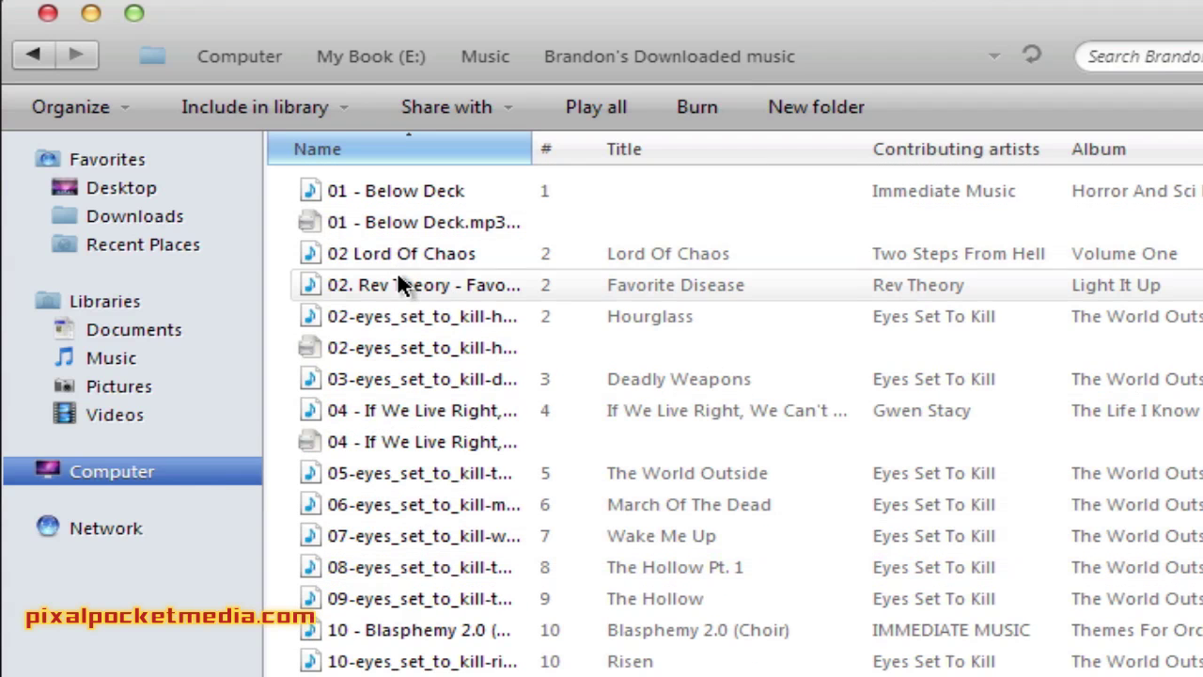
Step: Go back to the Music folder, close its window, and dismiss the full-screen app launcher
left_click(34, 60)
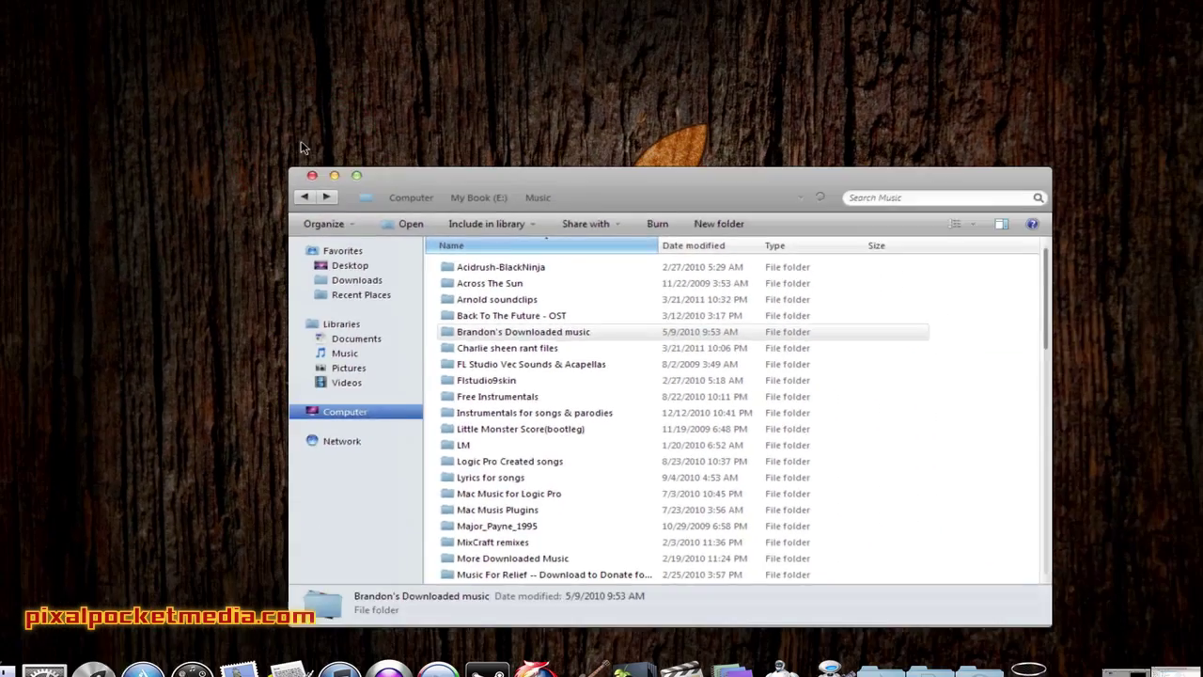
left_click(92, 13)
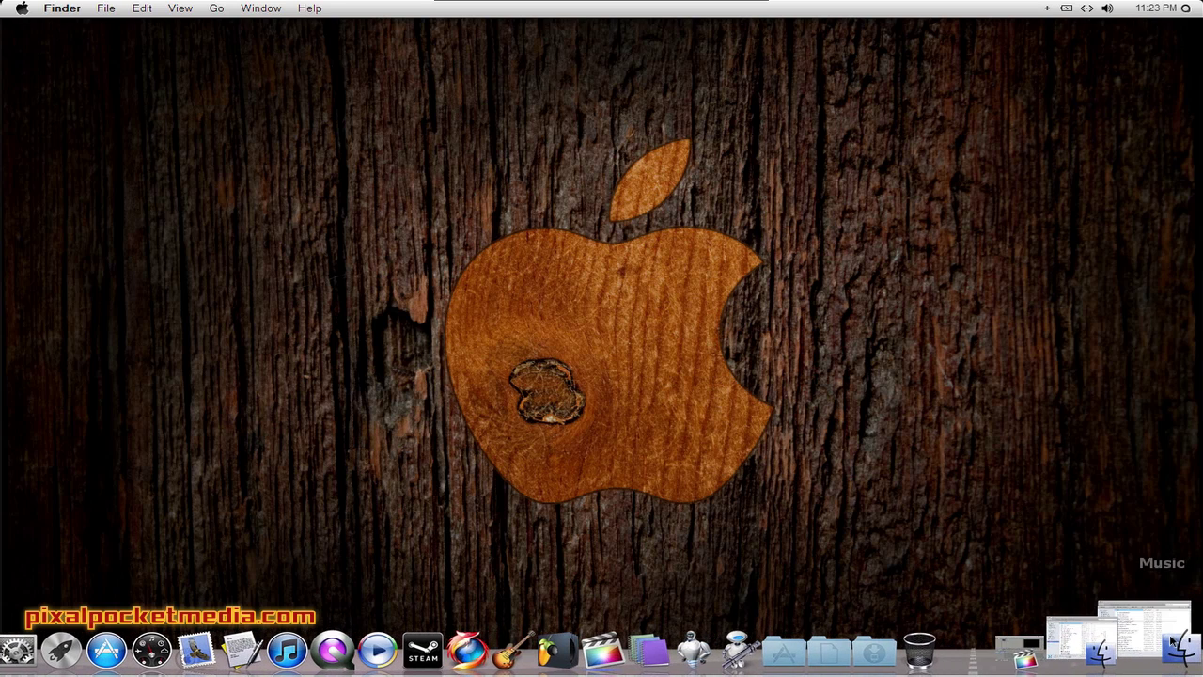
left_click(1172, 638)
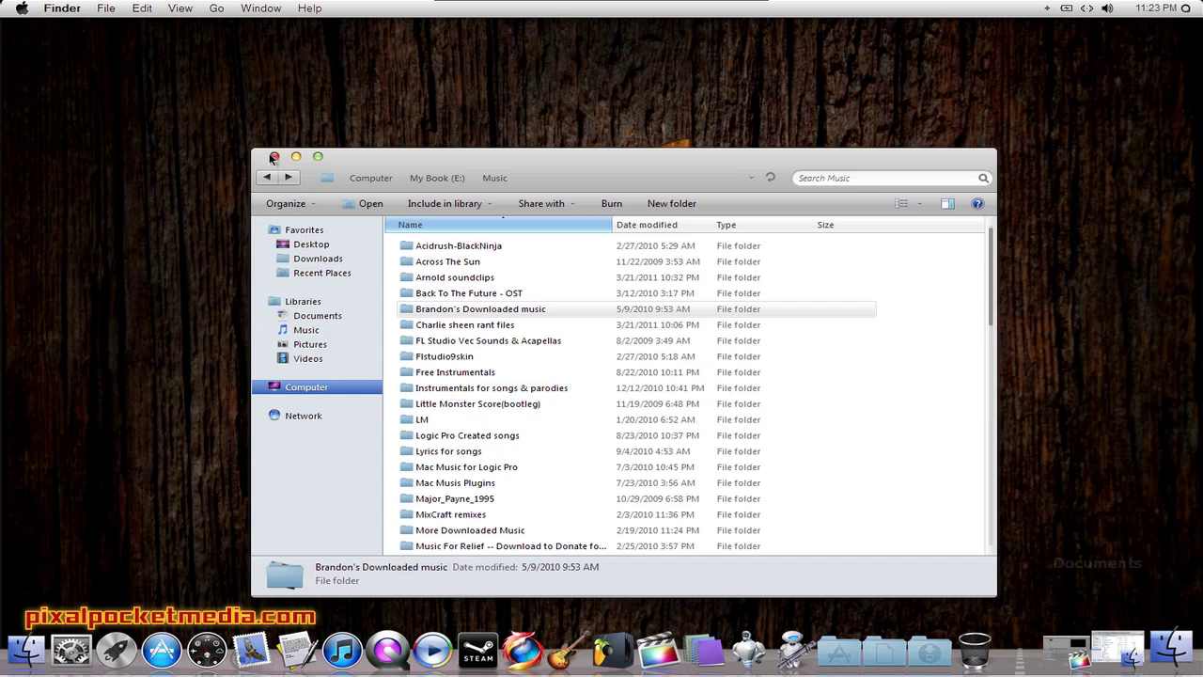
left_click(274, 157)
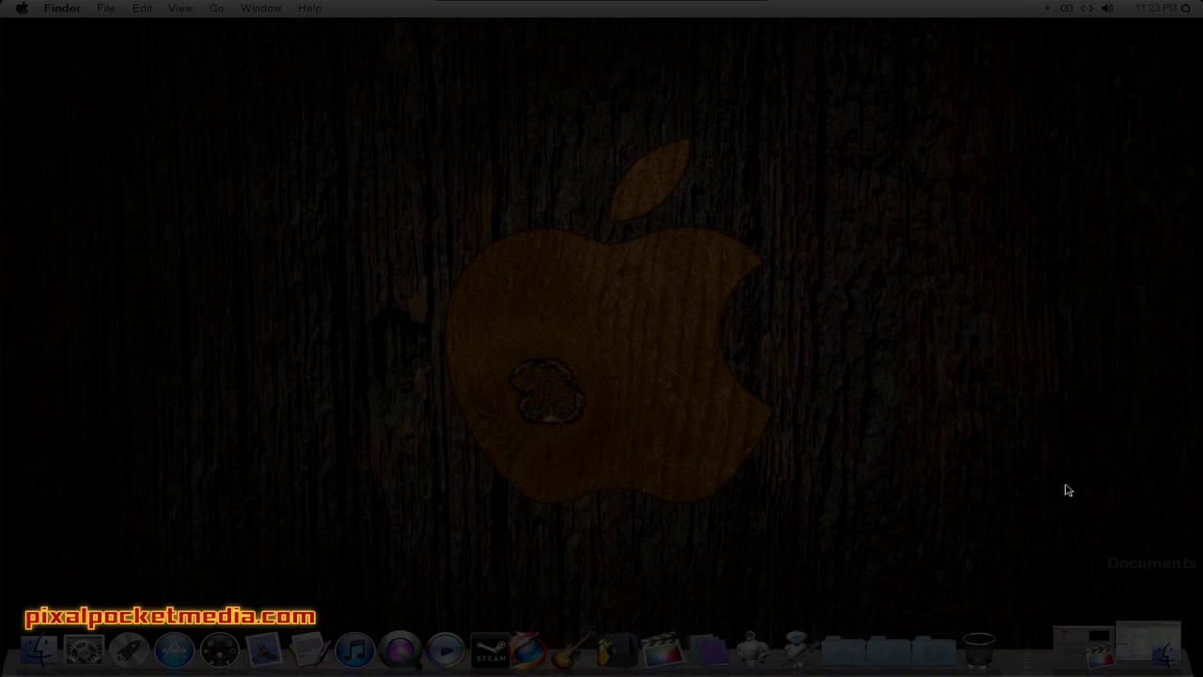
left_click(1050, 485)
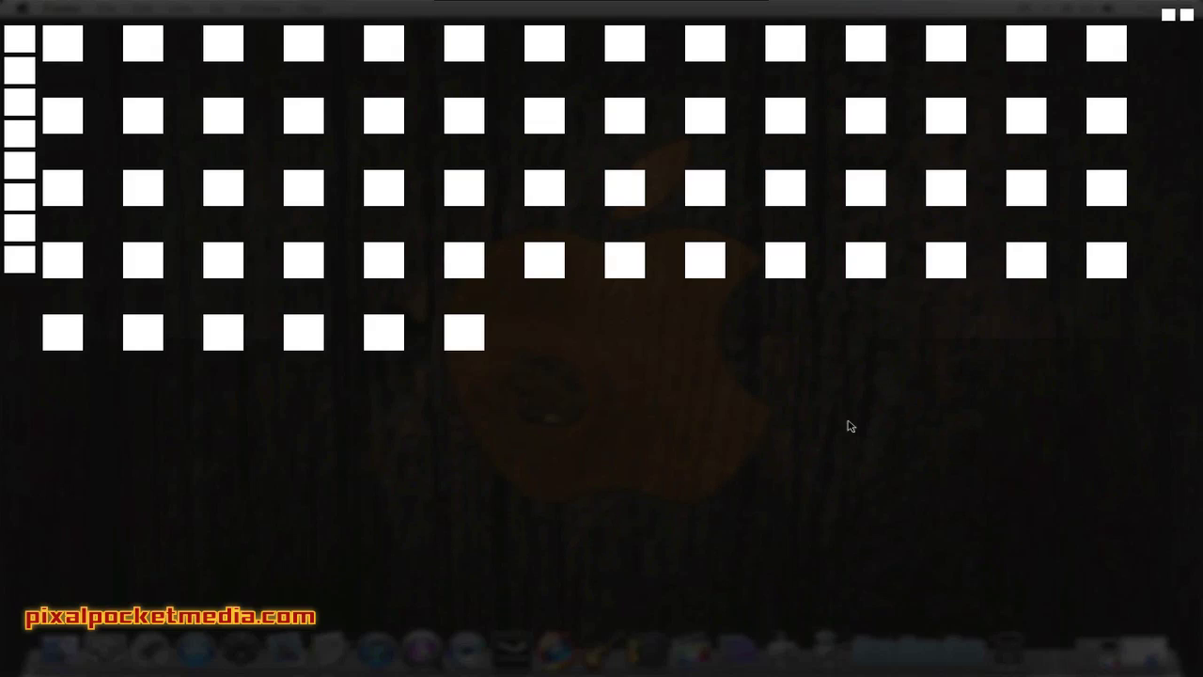
left_click(1187, 16)
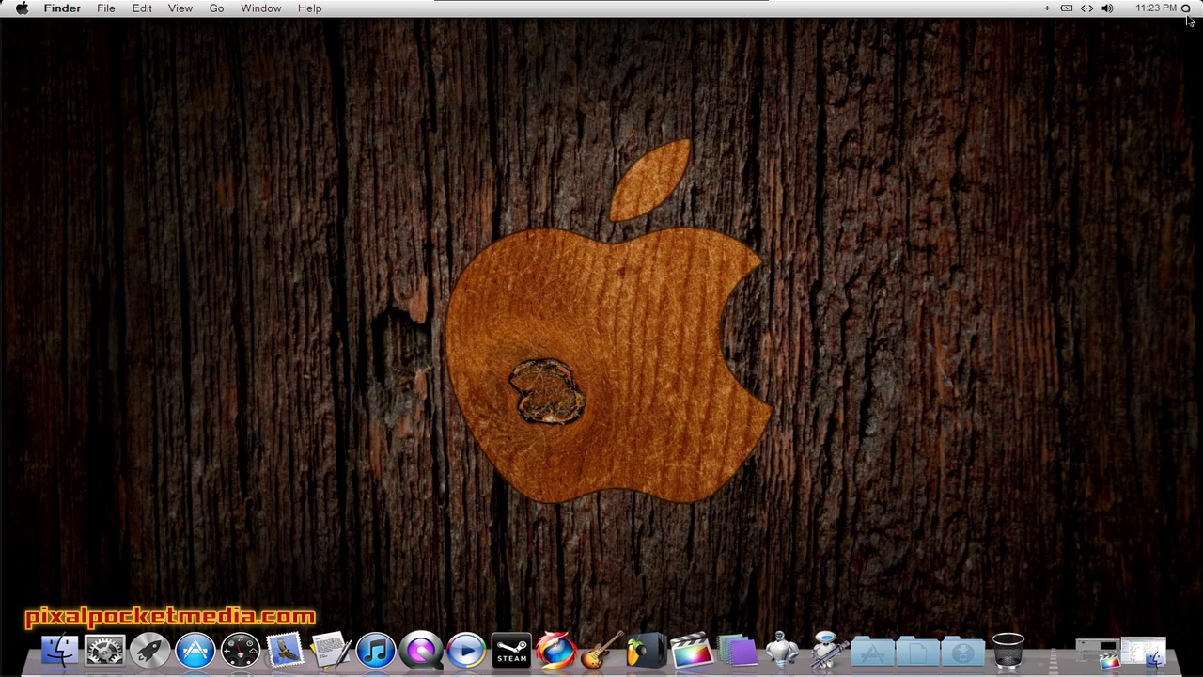
Step: Switch back to Vegas Pro, enlarge the Trimmer beside the project media, and load the Firefly pilot clip into it
left_click(1097, 643)
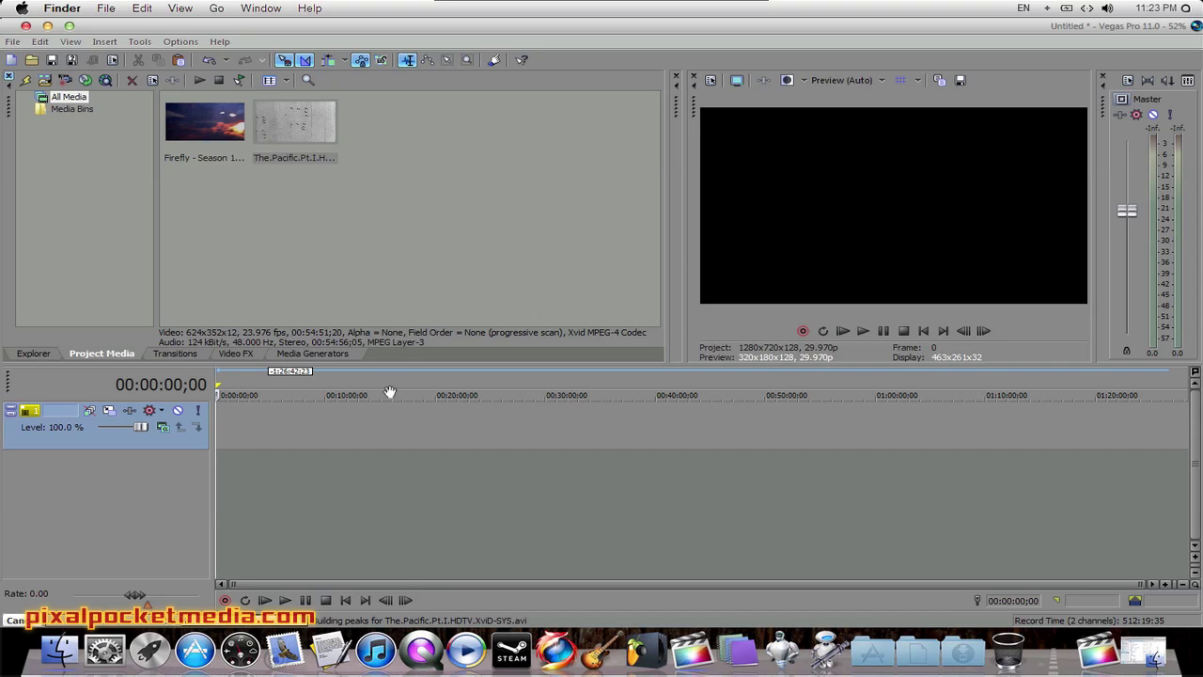
left_click(407, 643)
scroll(399, 406, "up", 1)
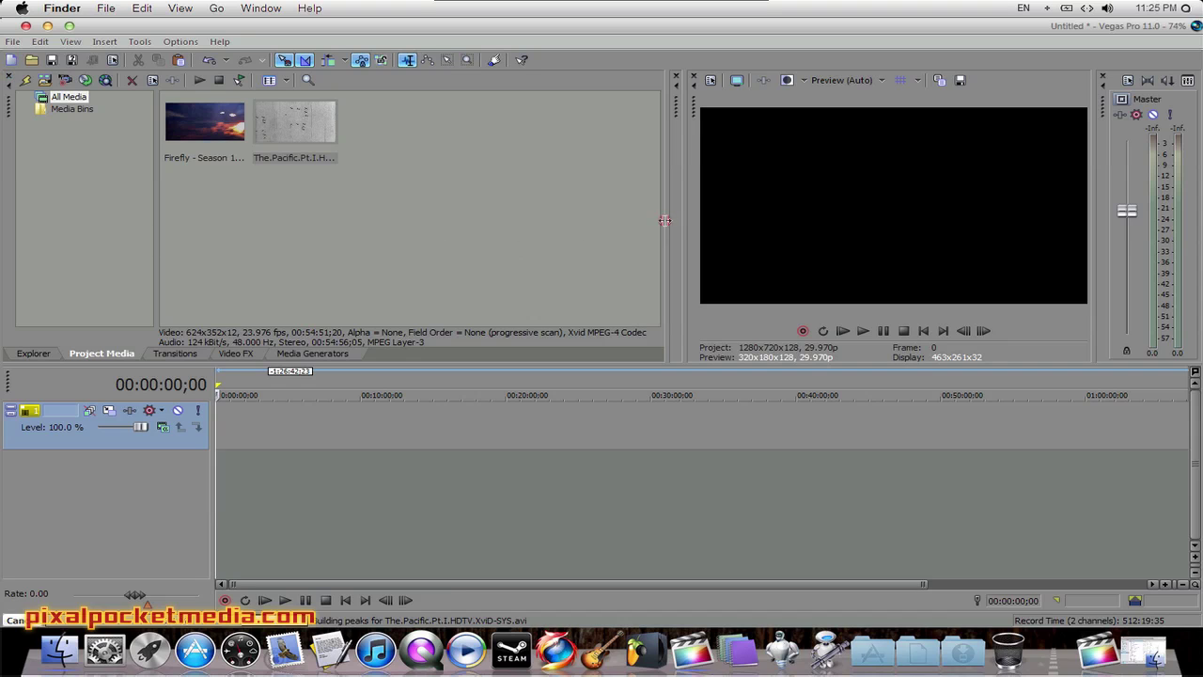
left_click_drag(669, 224, 278, 240)
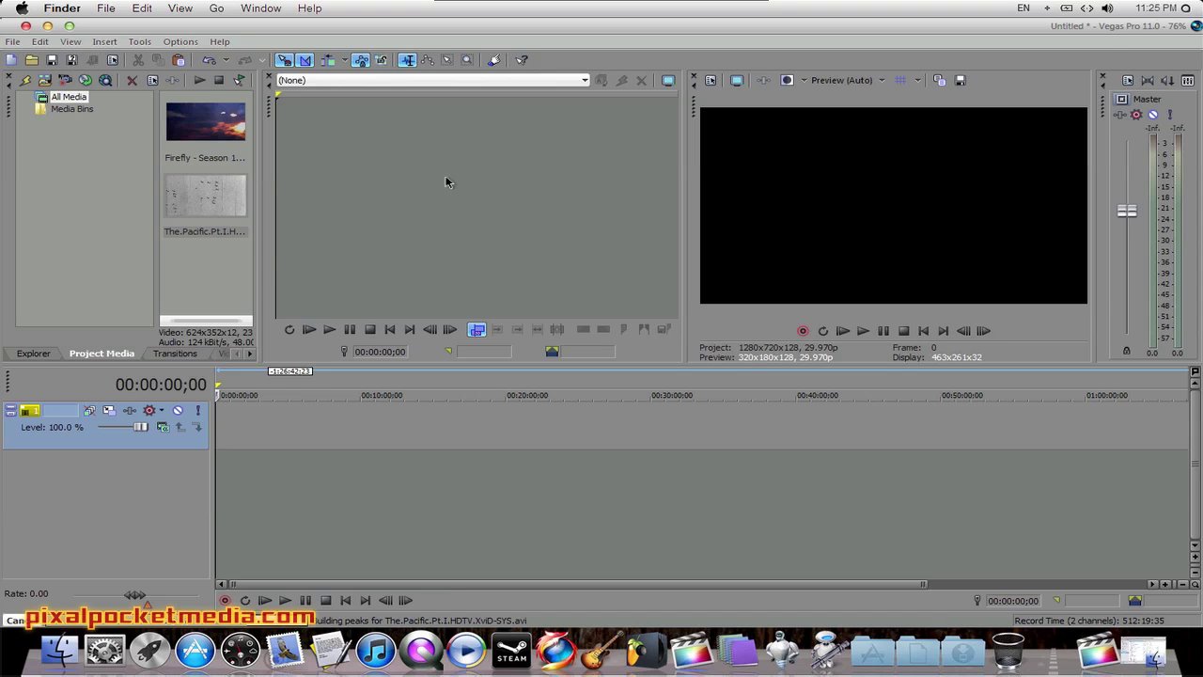
left_click_drag(235, 136, 386, 191)
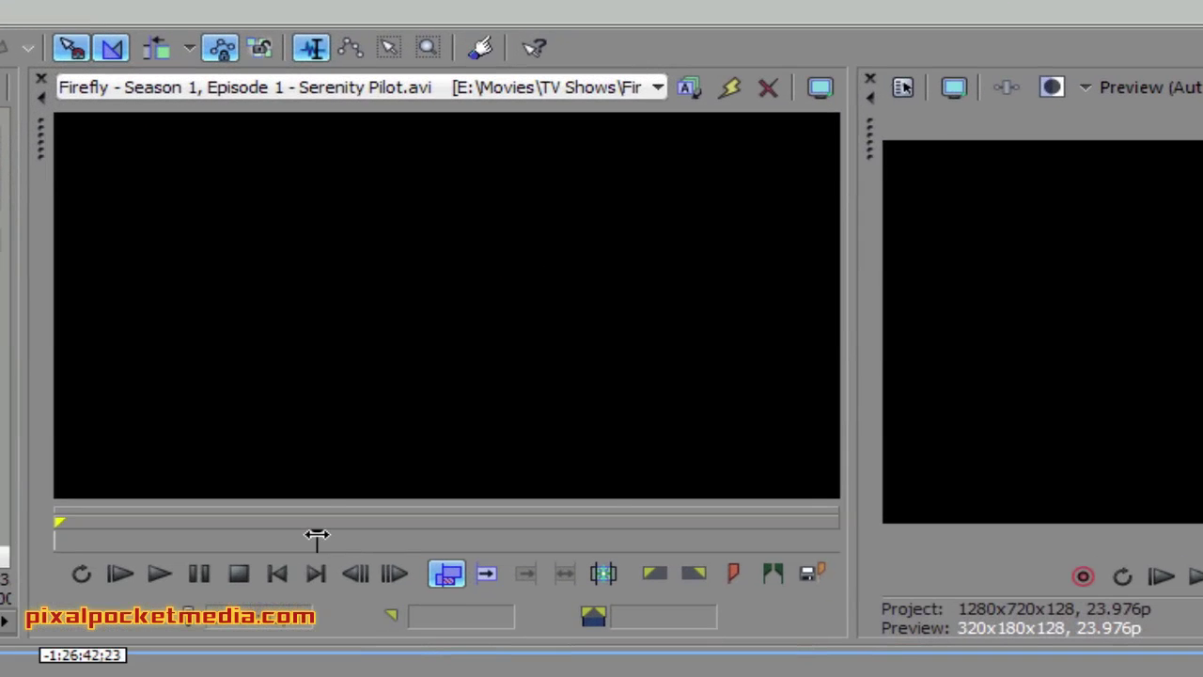
Step: Preview several points of the Firefly clip in the Trimmer and place its cursor at 00:42:54;09
left_click(409, 310)
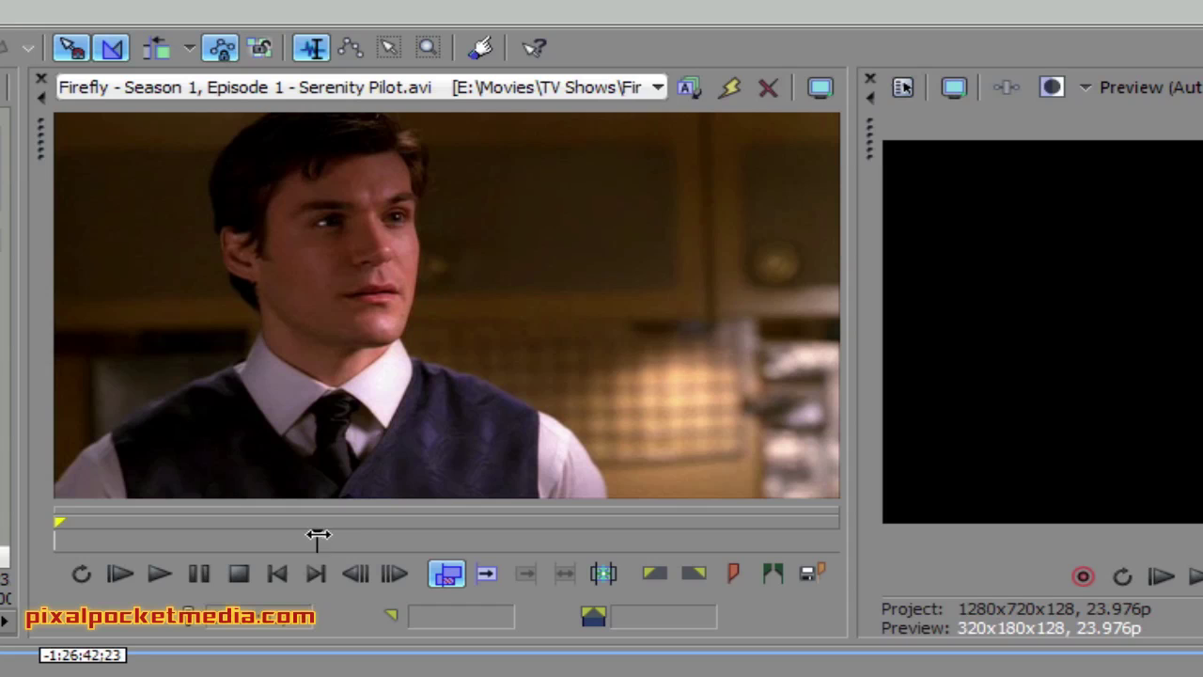
left_click(398, 536)
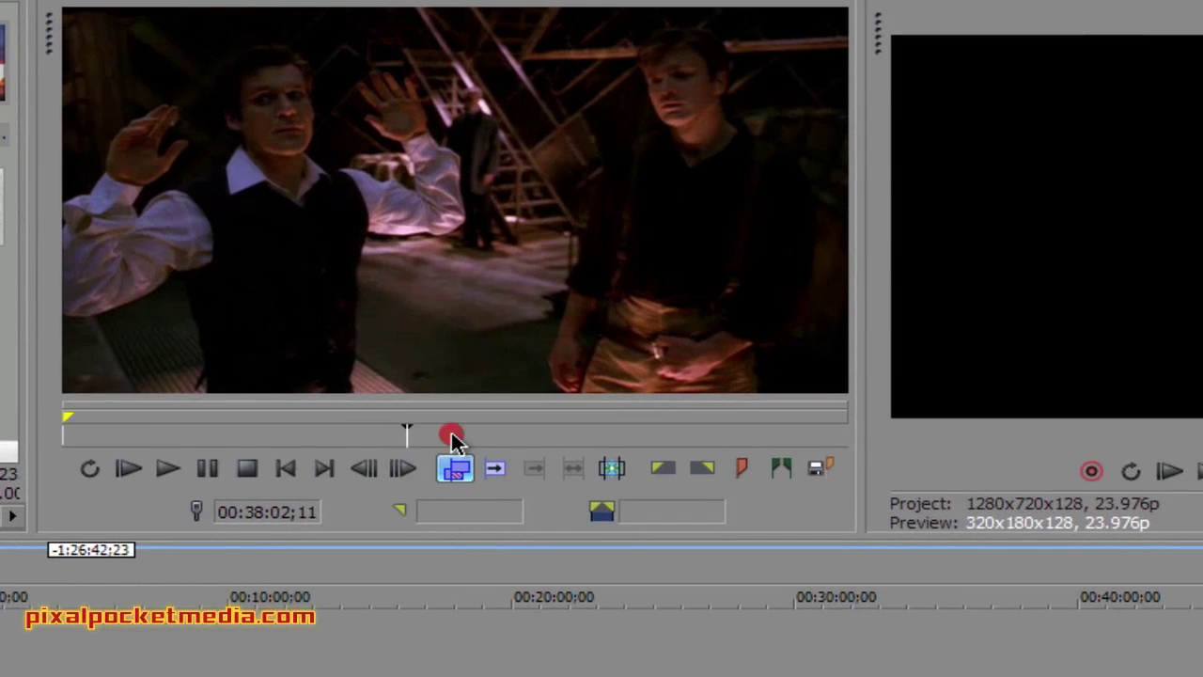
left_click(451, 437)
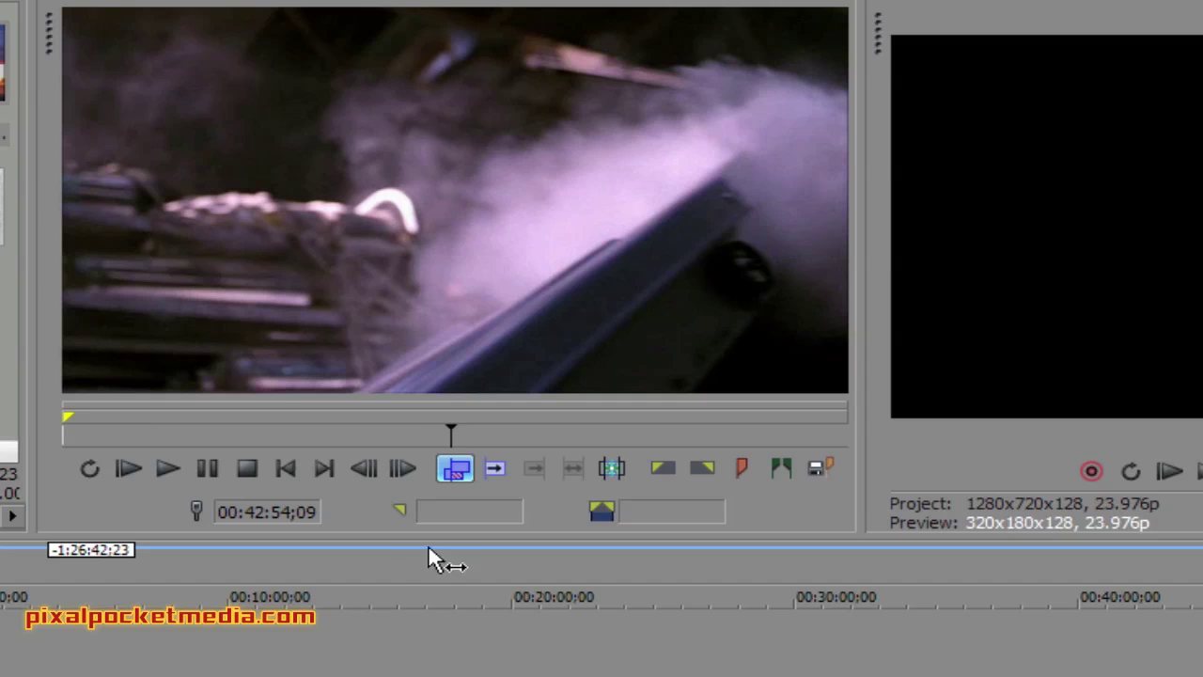
left_click(400, 583)
left_click(246, 439)
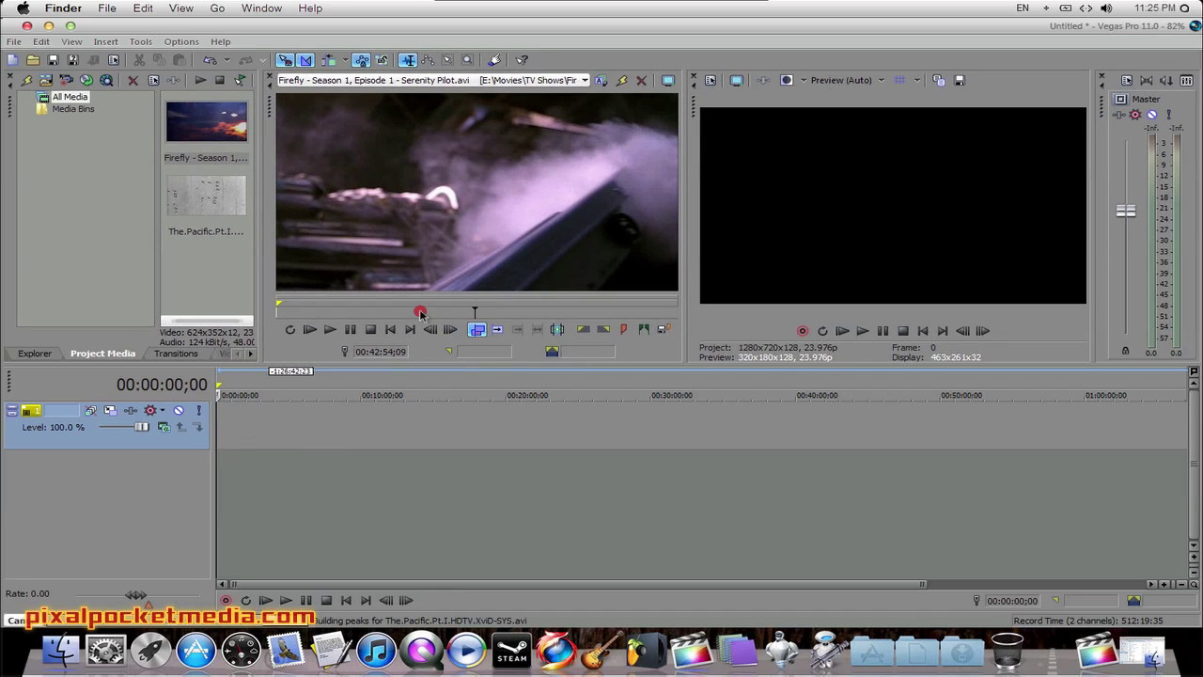
Step: Add the Firefly clip from the Trimmer cursor onward to the timeline, and preview it at about 00:15:27 and 00:00:41
left_click(476, 329)
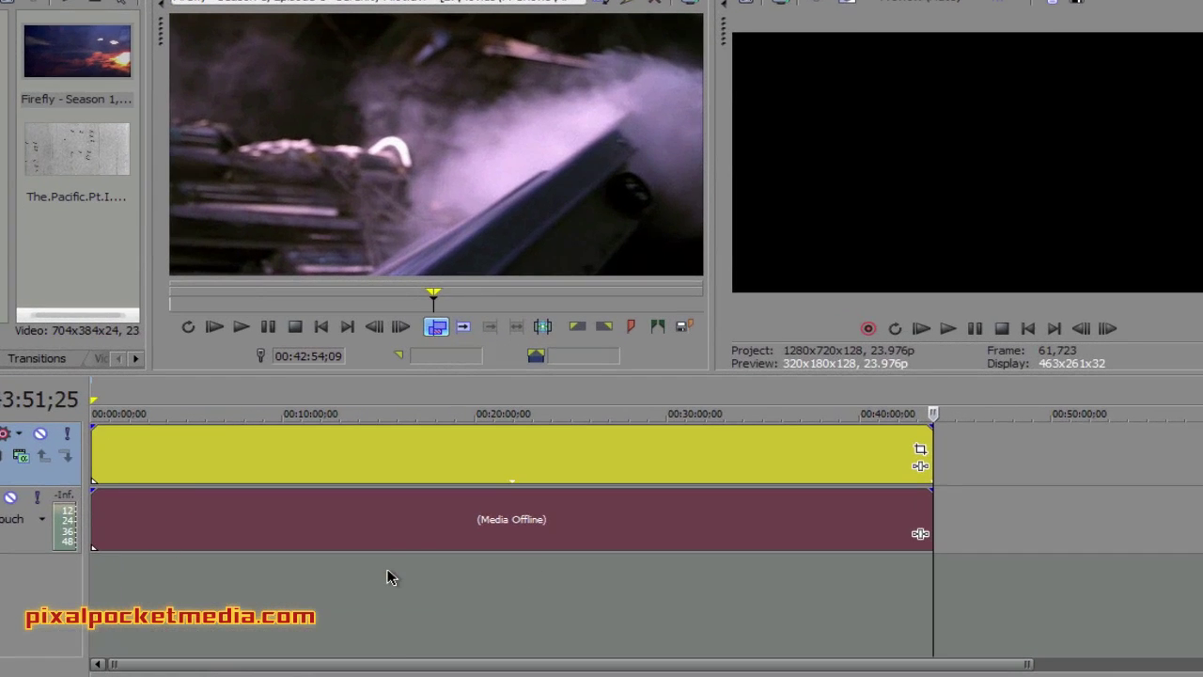
left_click(389, 575)
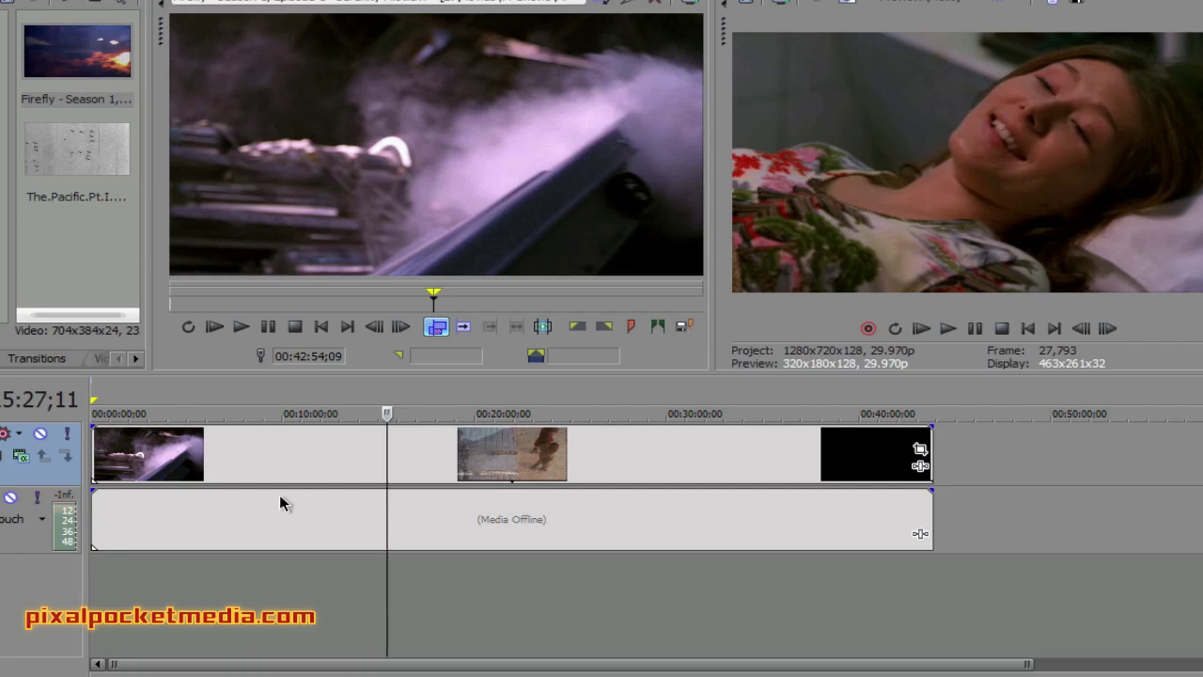
left_click(104, 575)
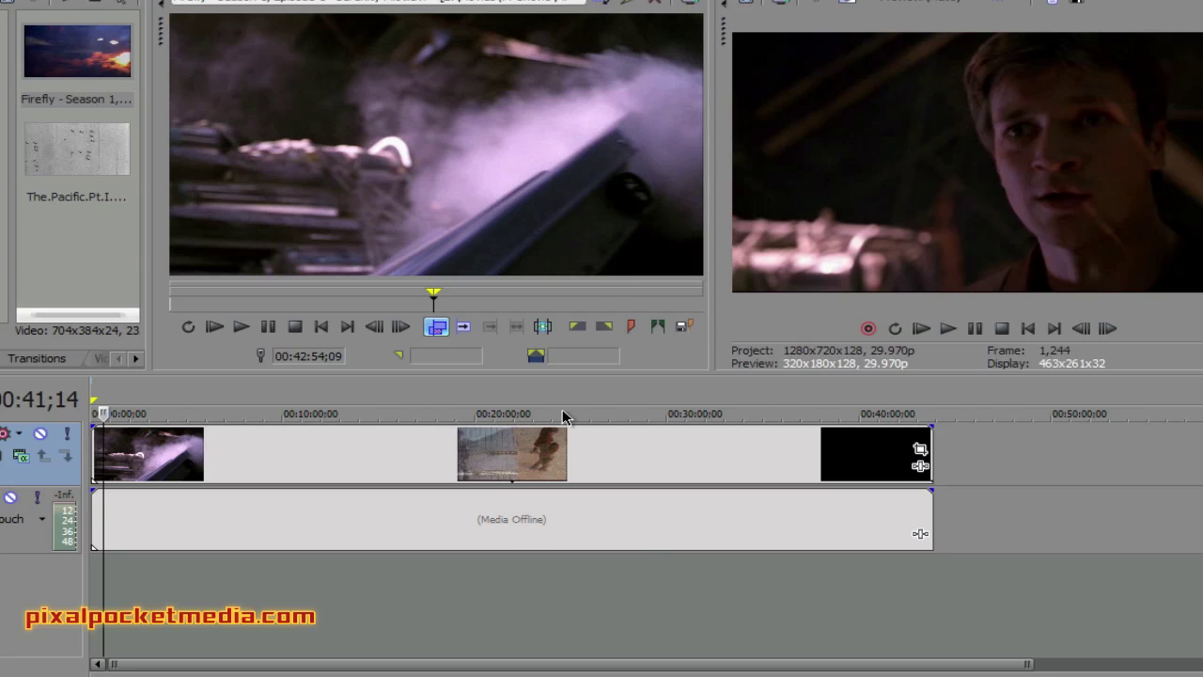
Step: Try to move the offline audio event to a track below, and place the timeline cursor at 00:15:20;14
mouse_move(537, 545)
left_mouse_down()
mouse_move(543, 566)
mouse_move(524, 529)
left_mouse_up()
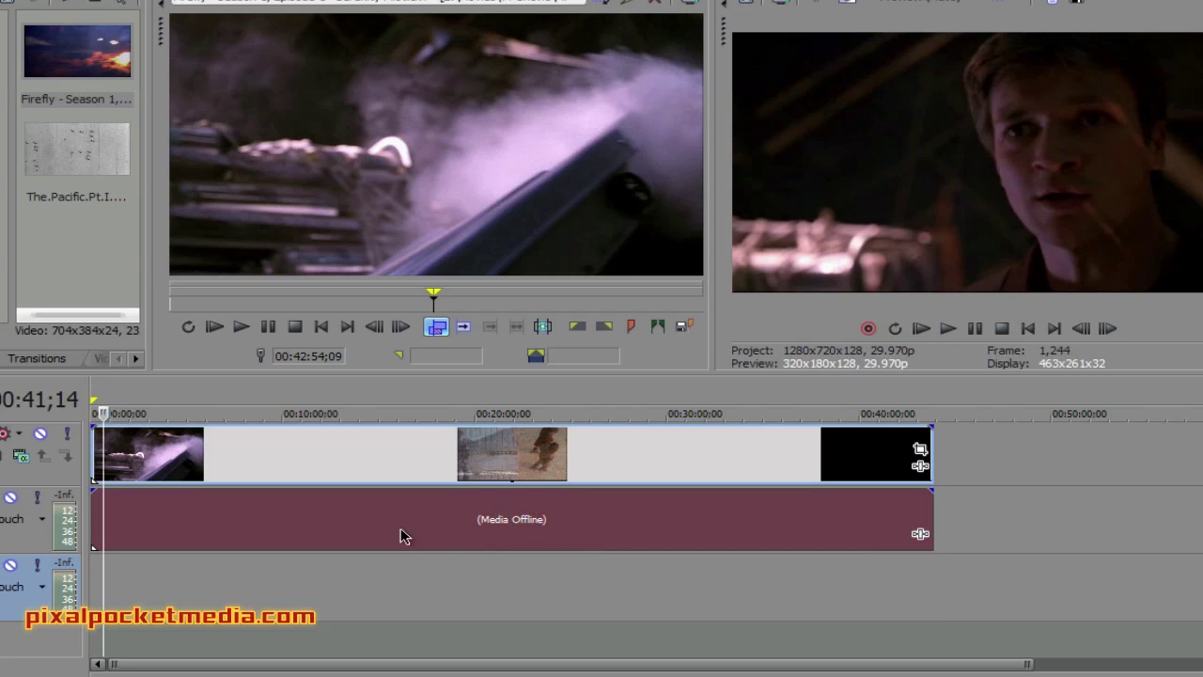
left_click(296, 568)
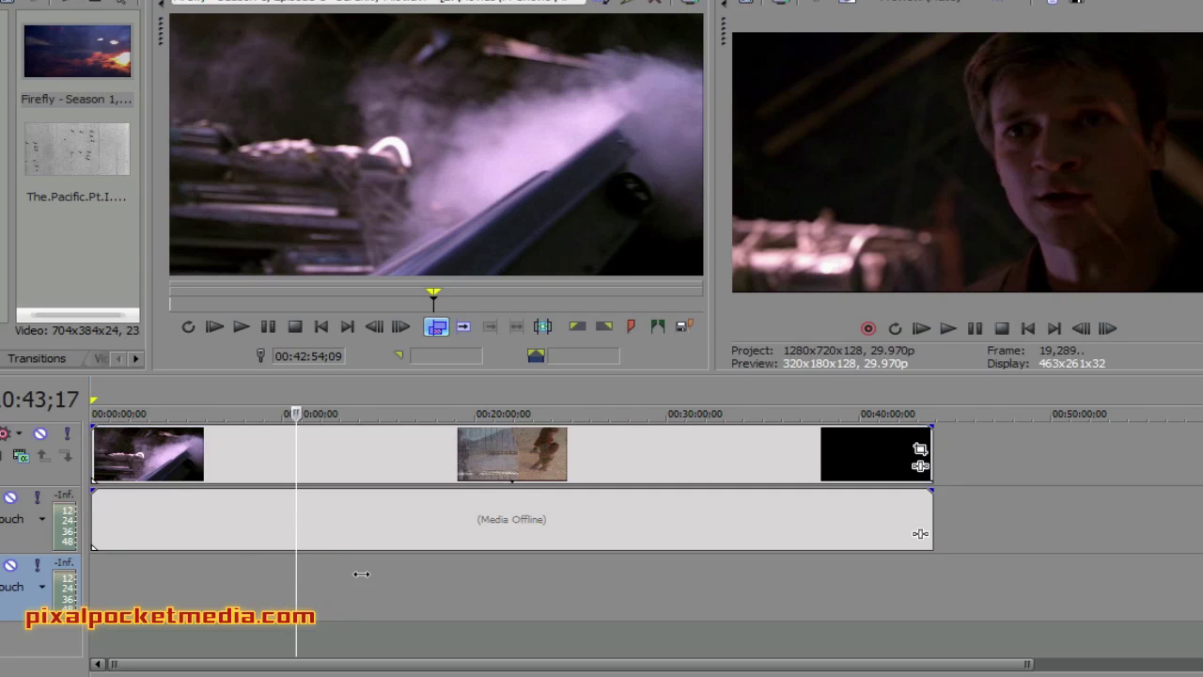
left_click(385, 580)
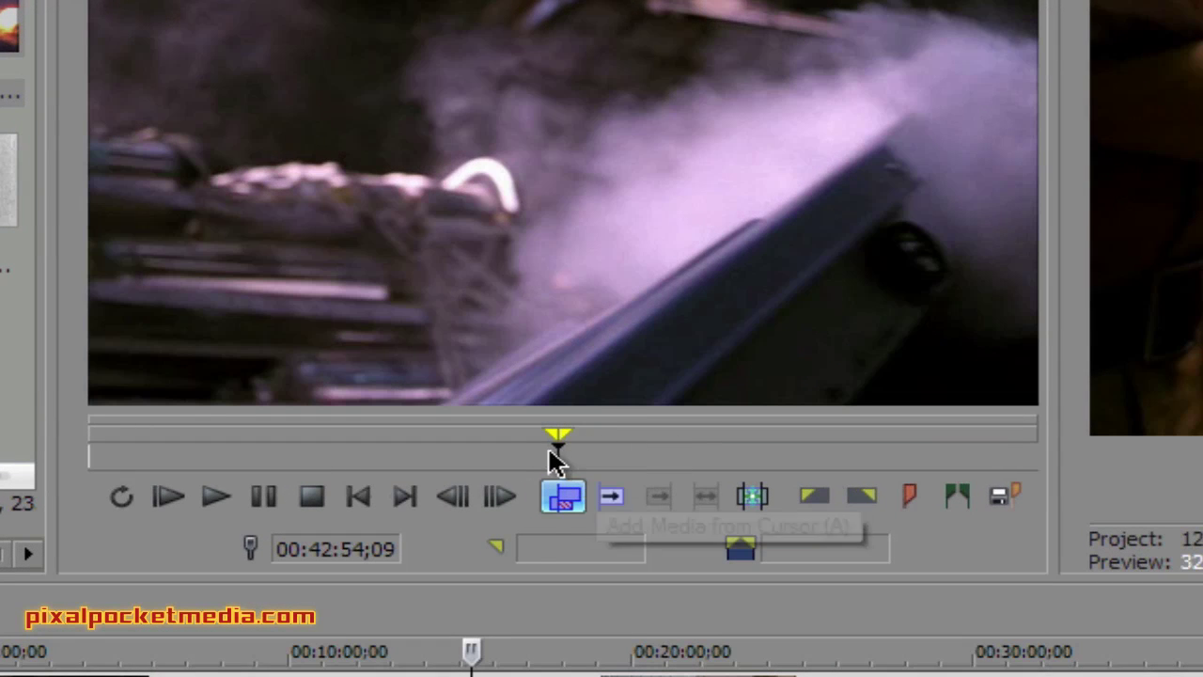
left_click(565, 500)
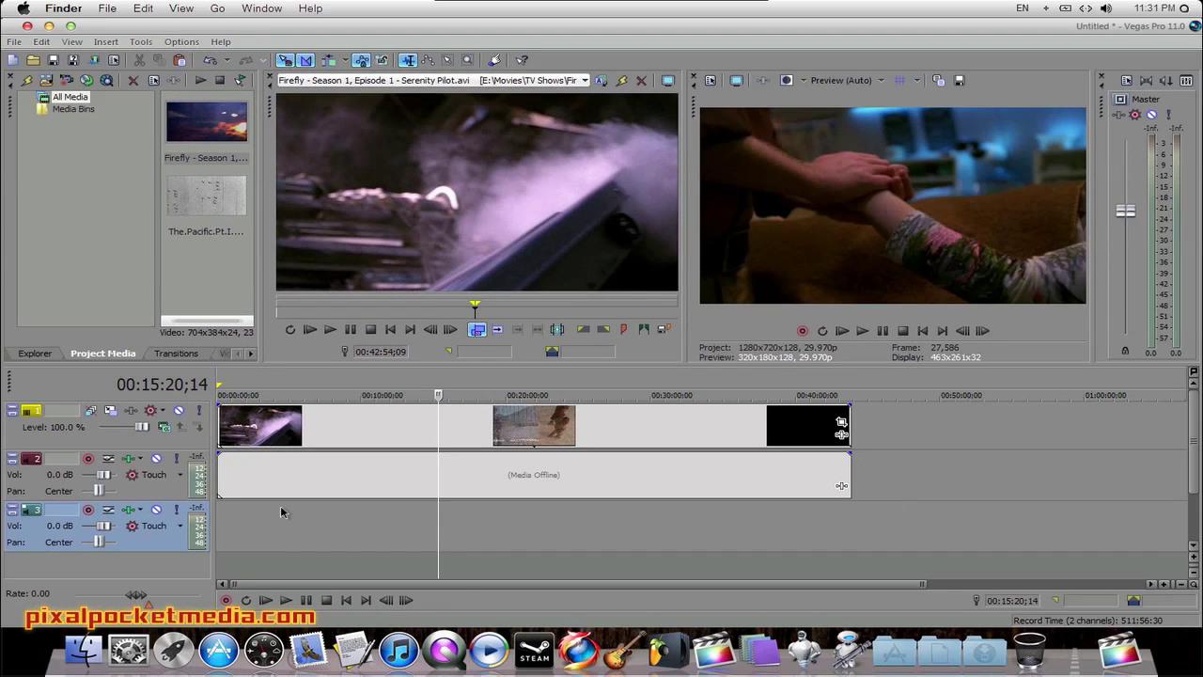
Step: Split the Firefly video and audio events at 00:04:26;13 and cut the portion after the split
left_click(280, 511)
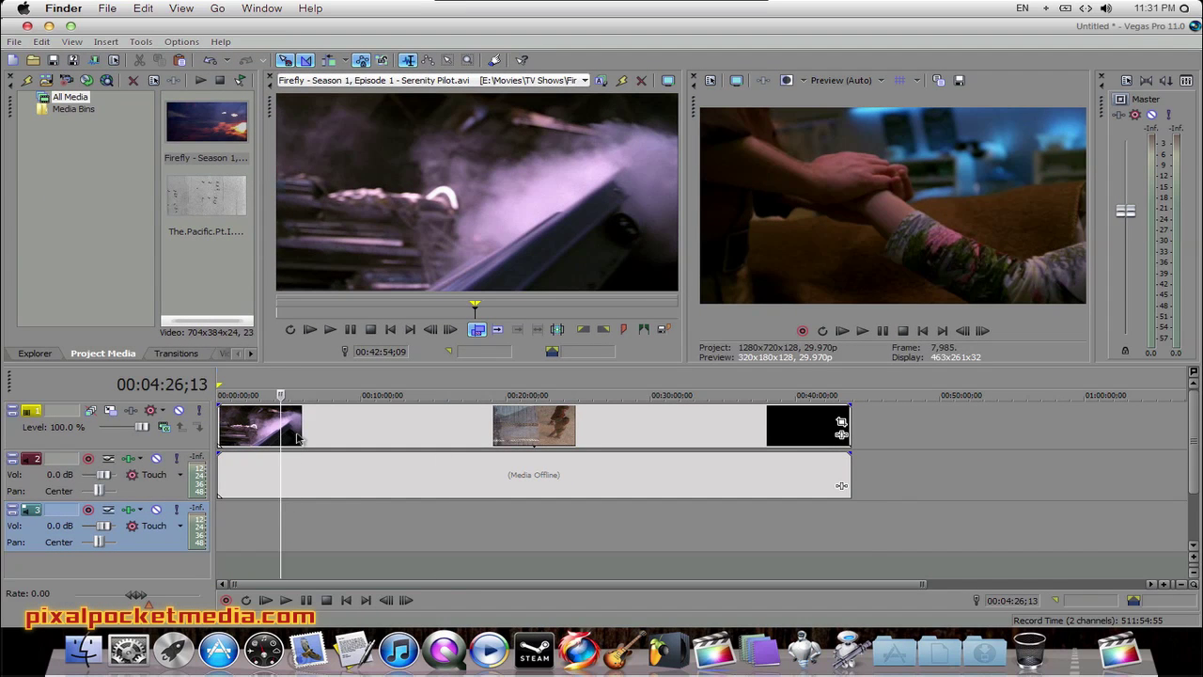
key("s")
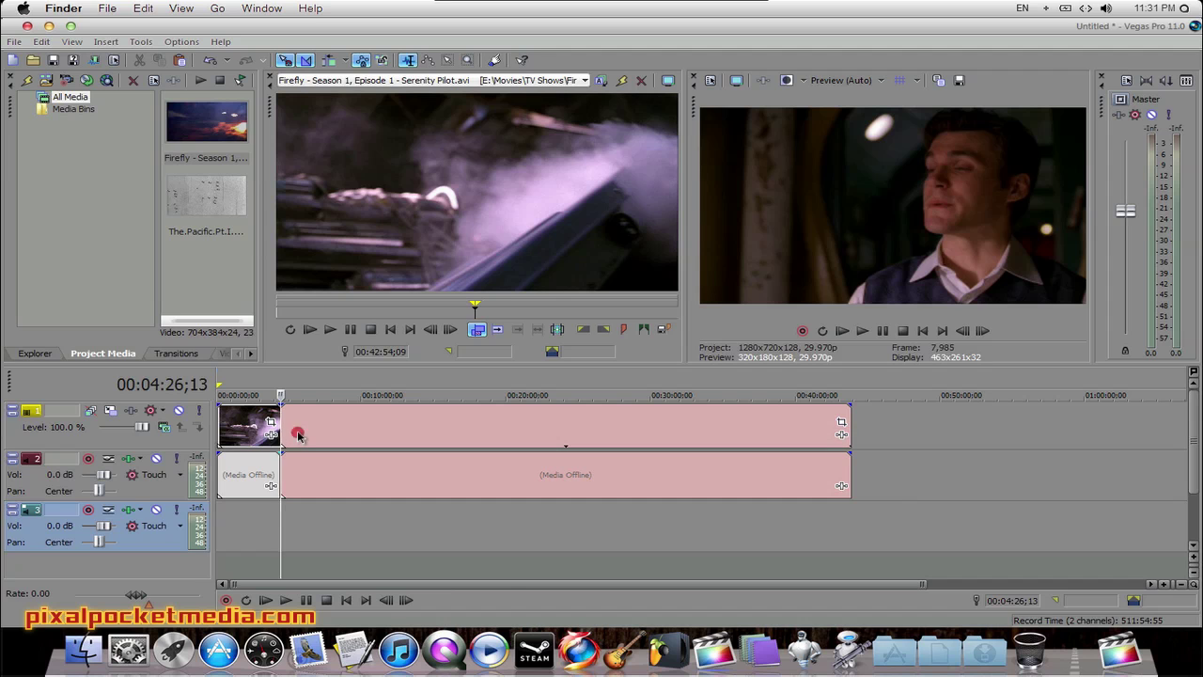
right_click(297, 434)
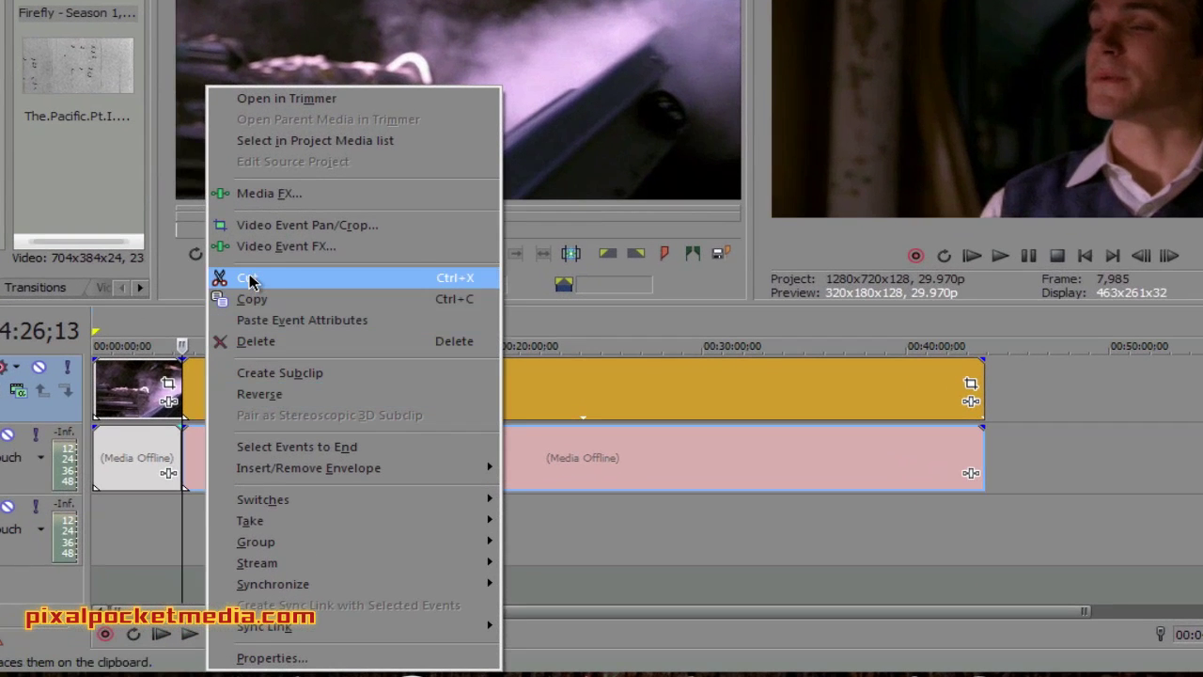
left_click(249, 279)
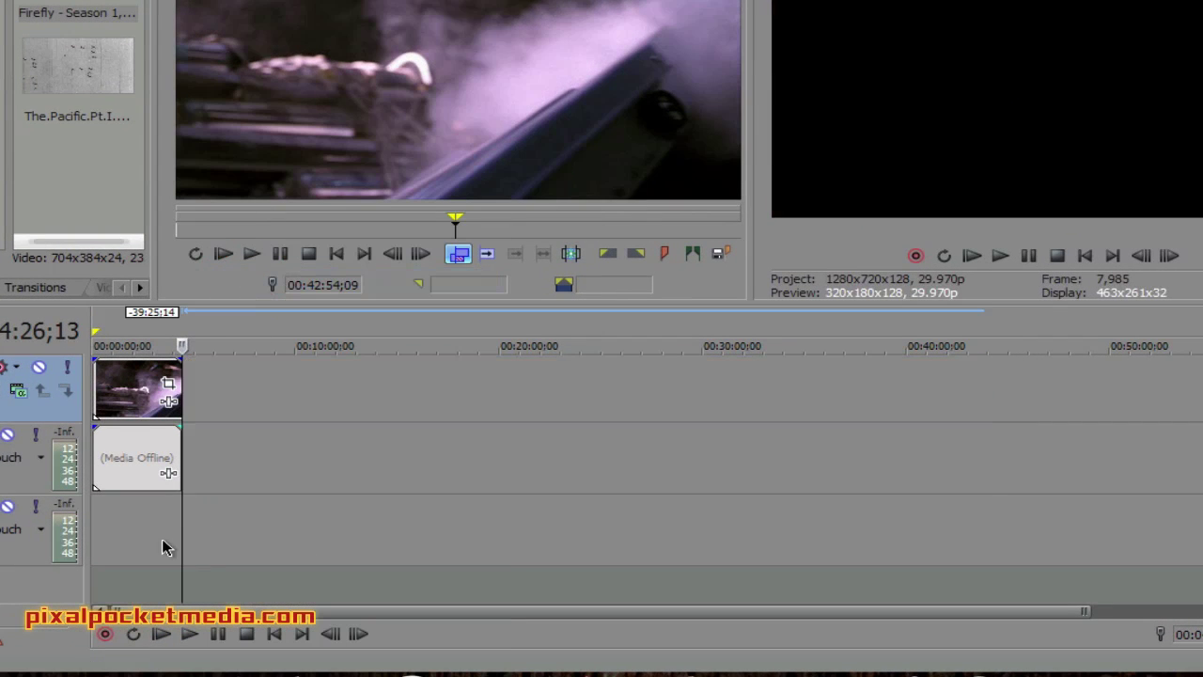
Step: Remove the remaining offline audio event from its group with the Firefly video event
left_click(138, 413)
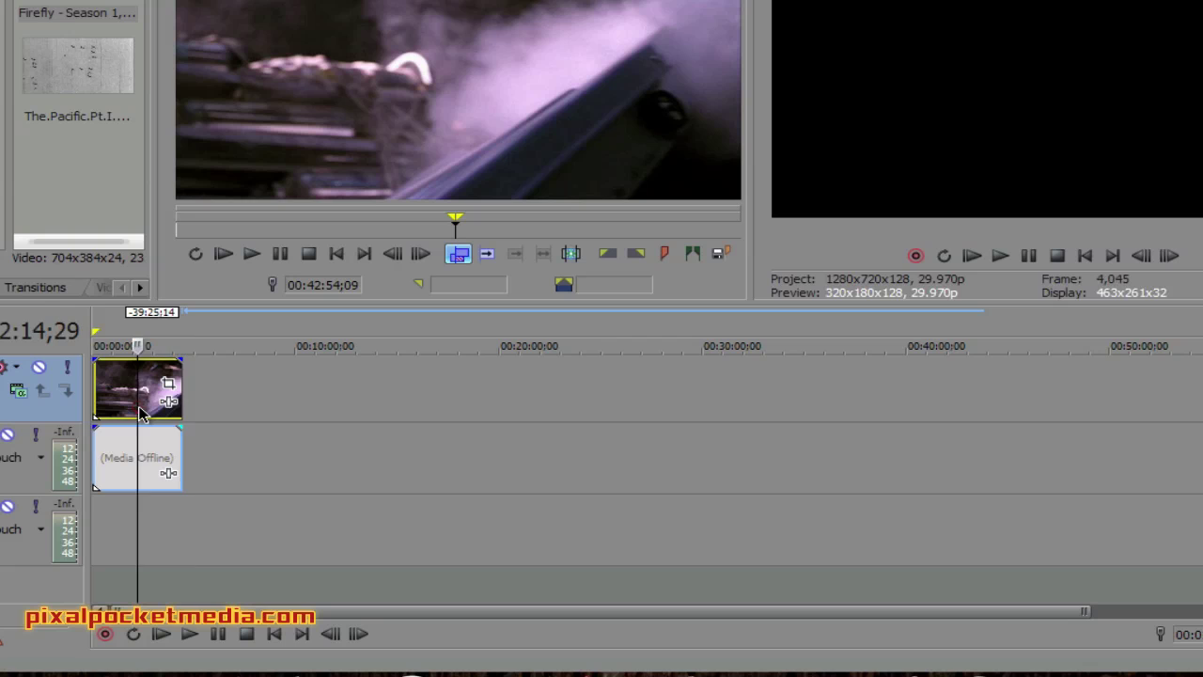
left_click(118, 404)
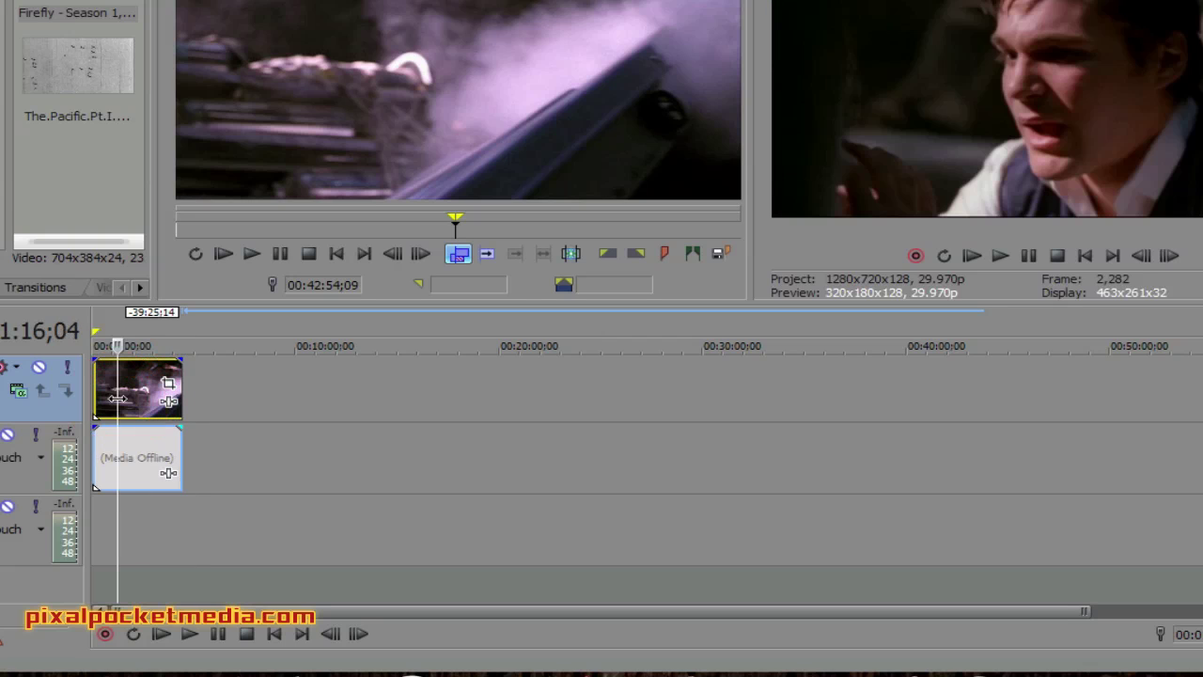
left_click(160, 451)
right_click(160, 451)
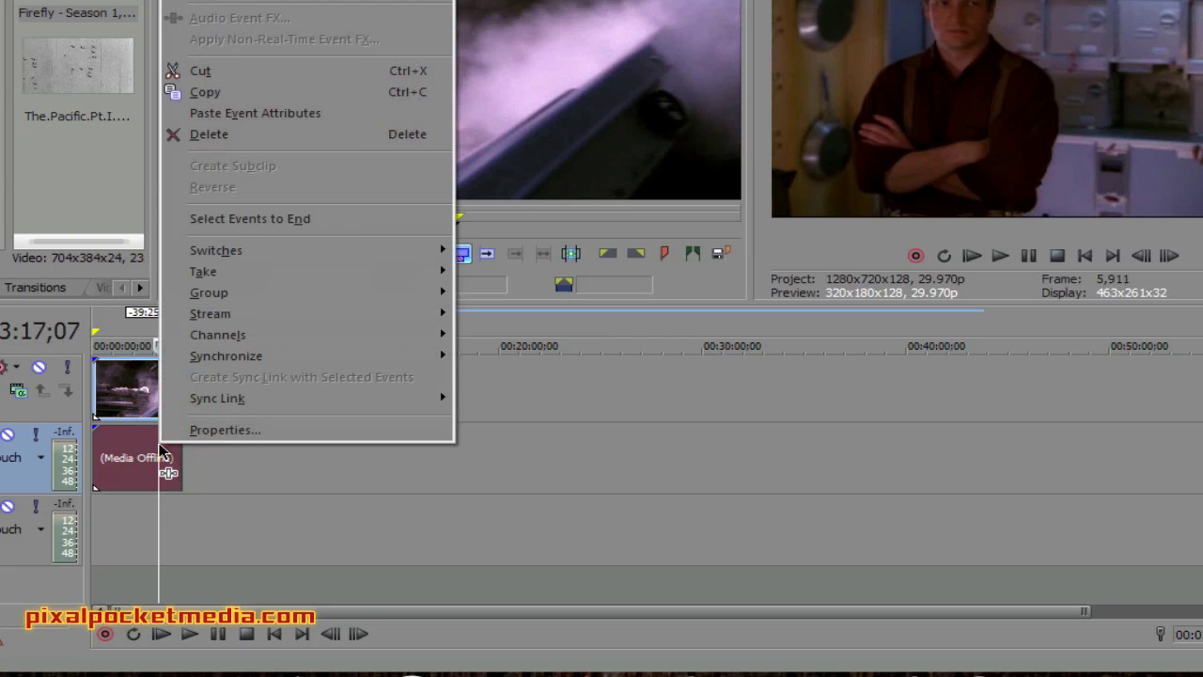
mouse_move(317, 294)
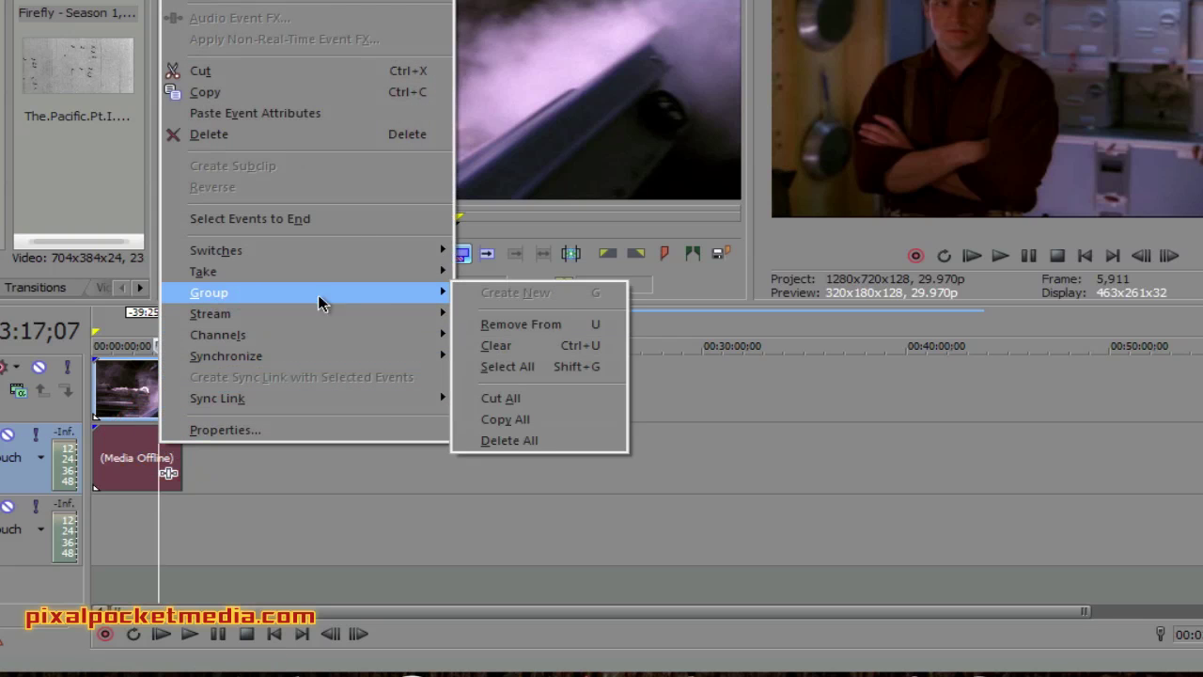
mouse_move(432, 313)
left_click(498, 311)
left_click(269, 446)
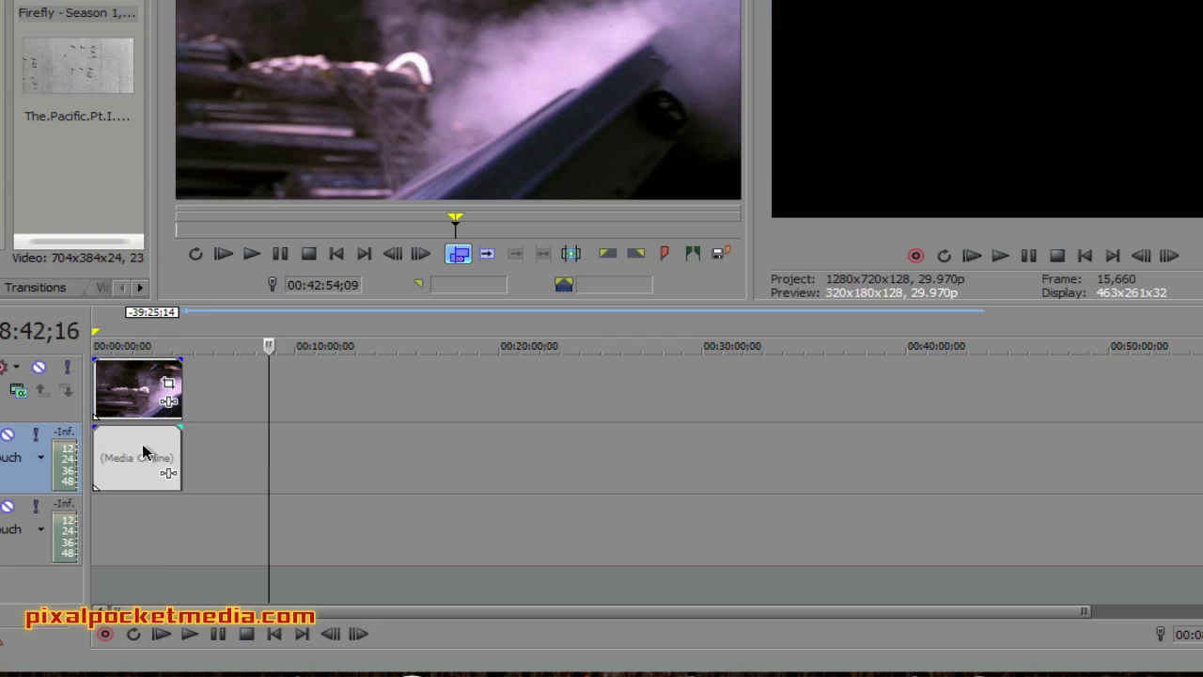
Step: Move the offline audio event further along its track, apart from the video, and cut it from the timeline
left_click_drag(110, 451, 333, 449)
right_click(335, 449)
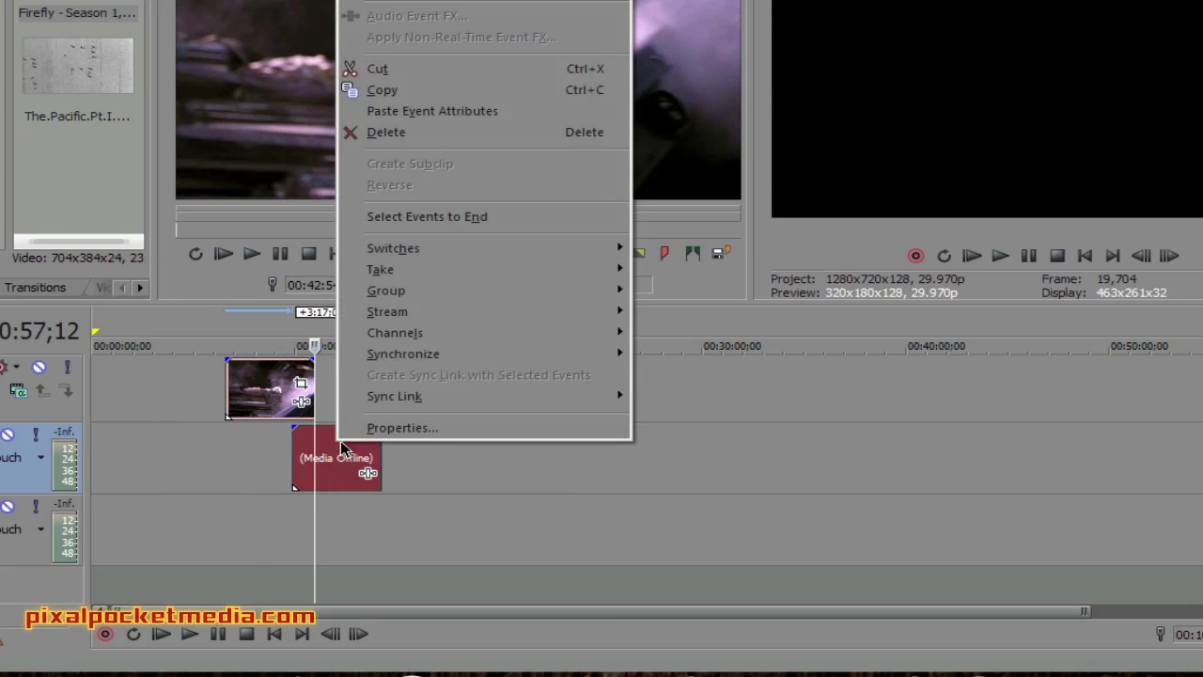
left_click(377, 68)
Step: Move the Firefly video event back to the start of the timeline and extend its end by 5:18:11
left_click_drag(239, 387, 128, 381)
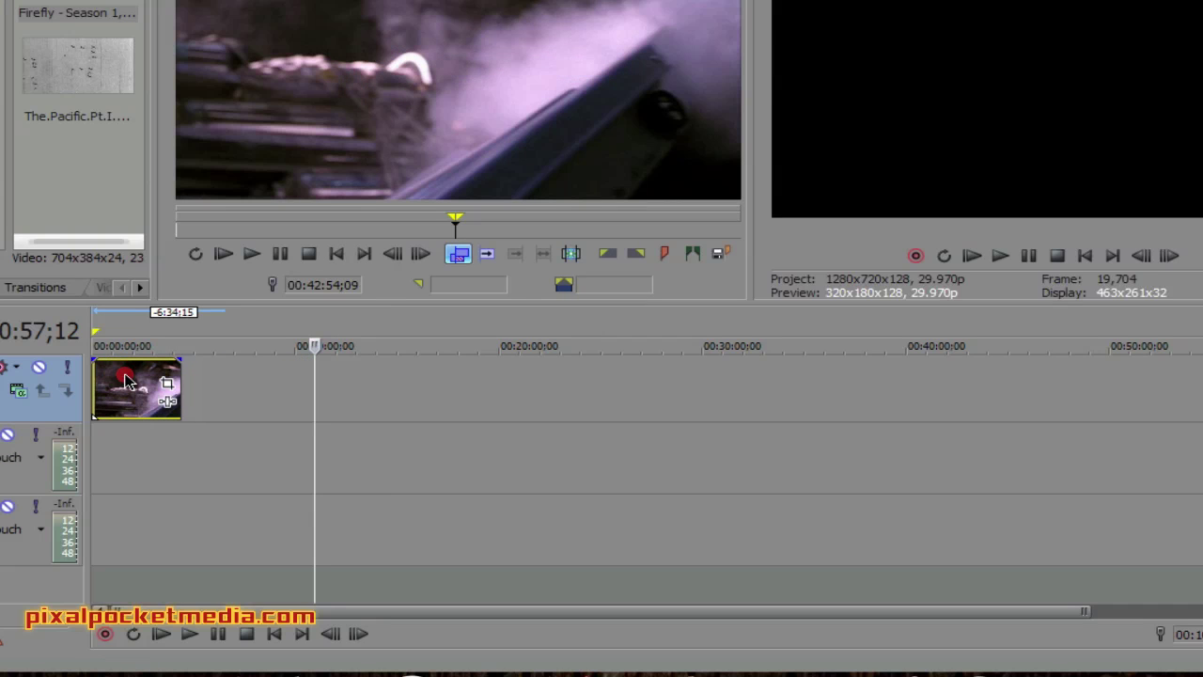
left_click(116, 445)
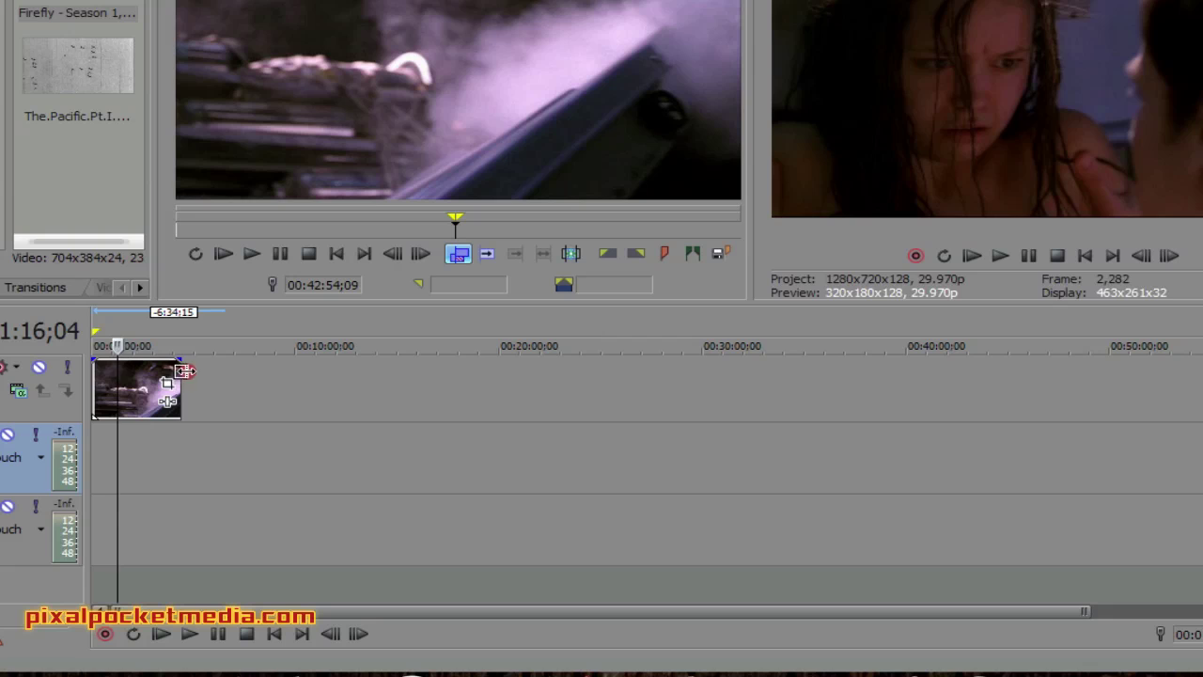
left_click_drag(180, 385, 277, 385)
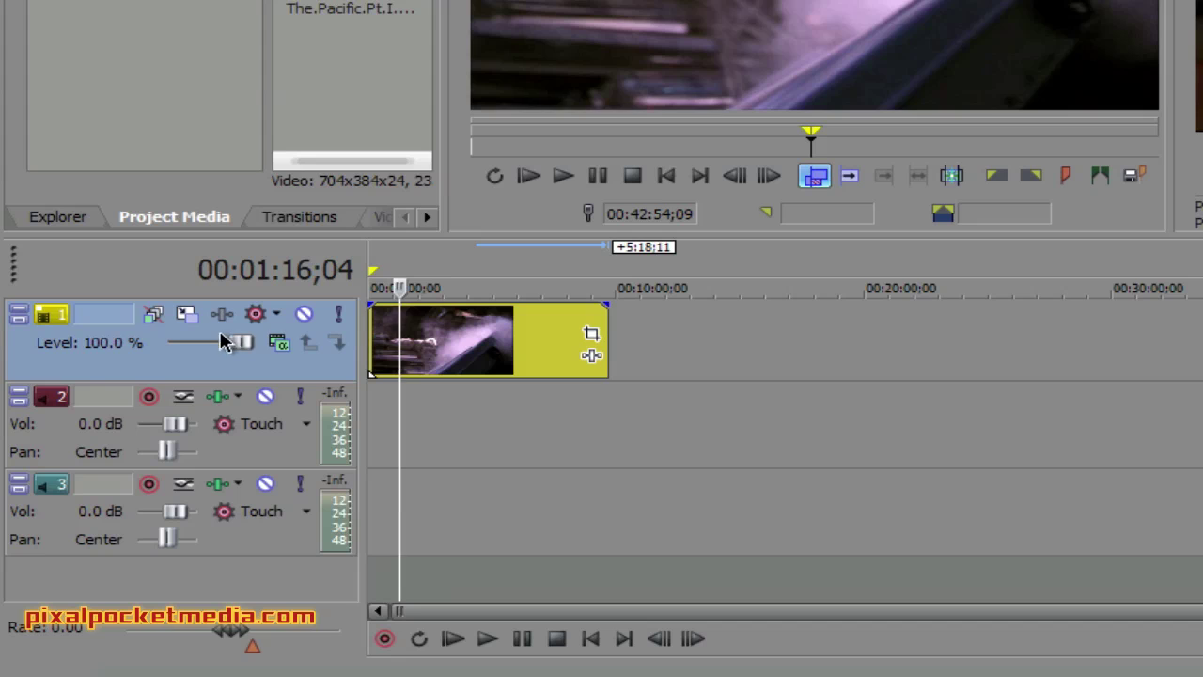
Step: Change the display color of video track 1 to green, and select audio track 3
right_click(52, 319)
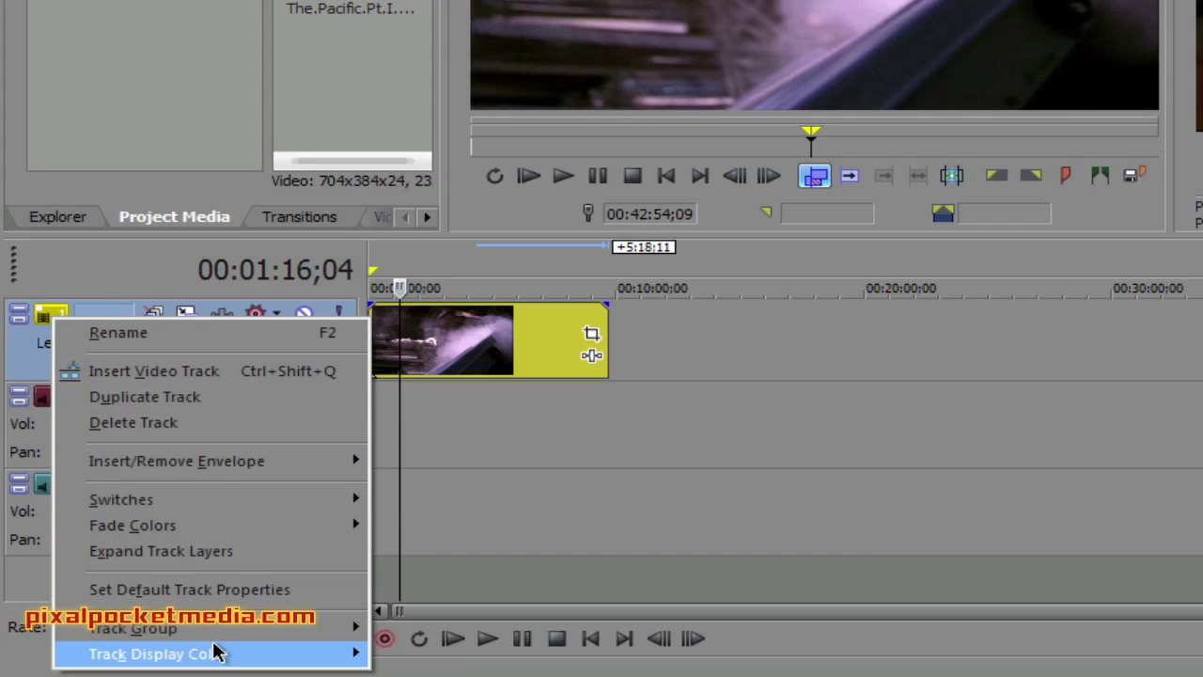
mouse_move(218, 651)
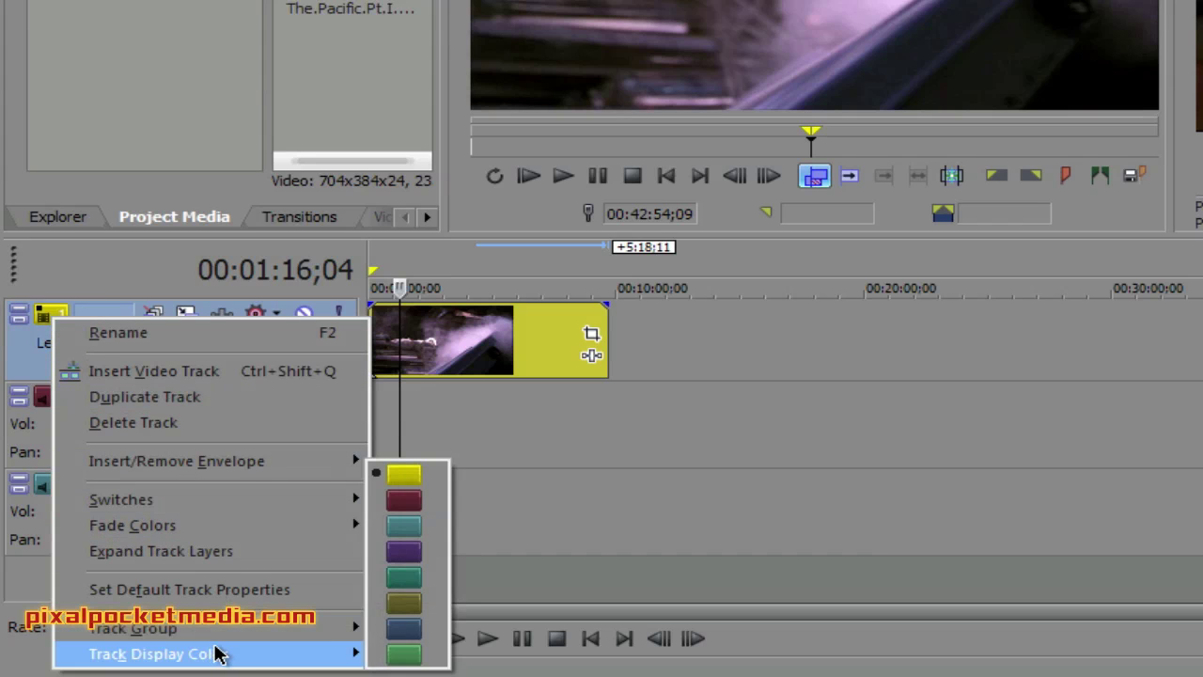
left_click(404, 655)
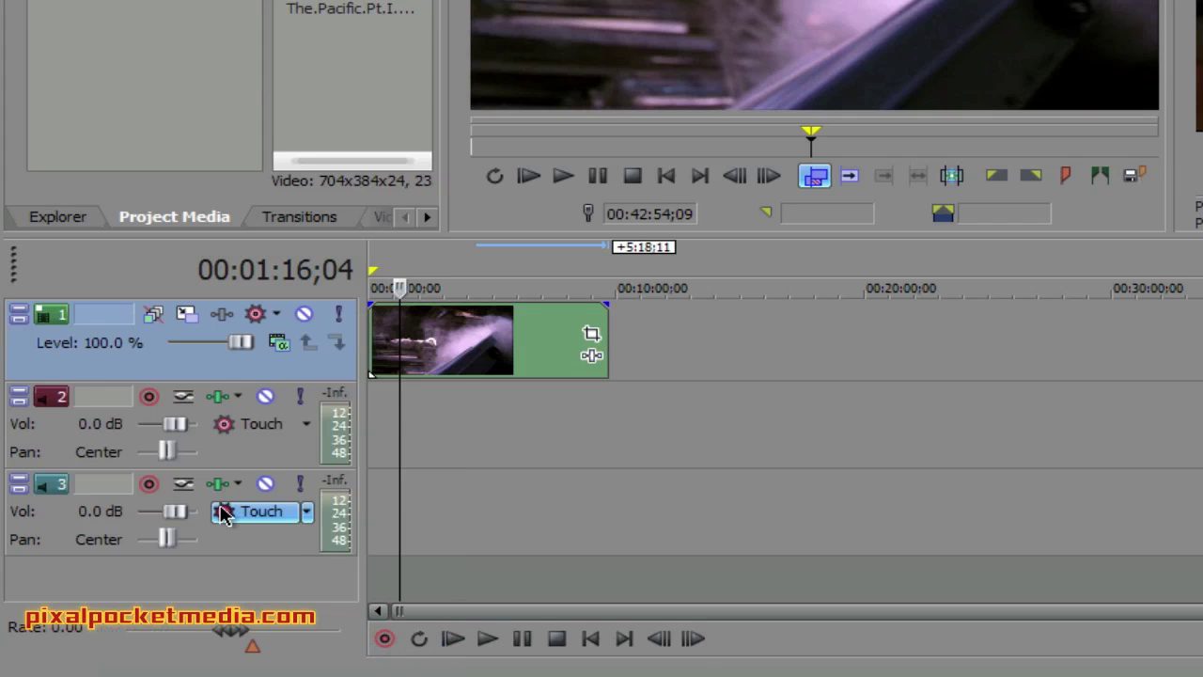
left_click(52, 399)
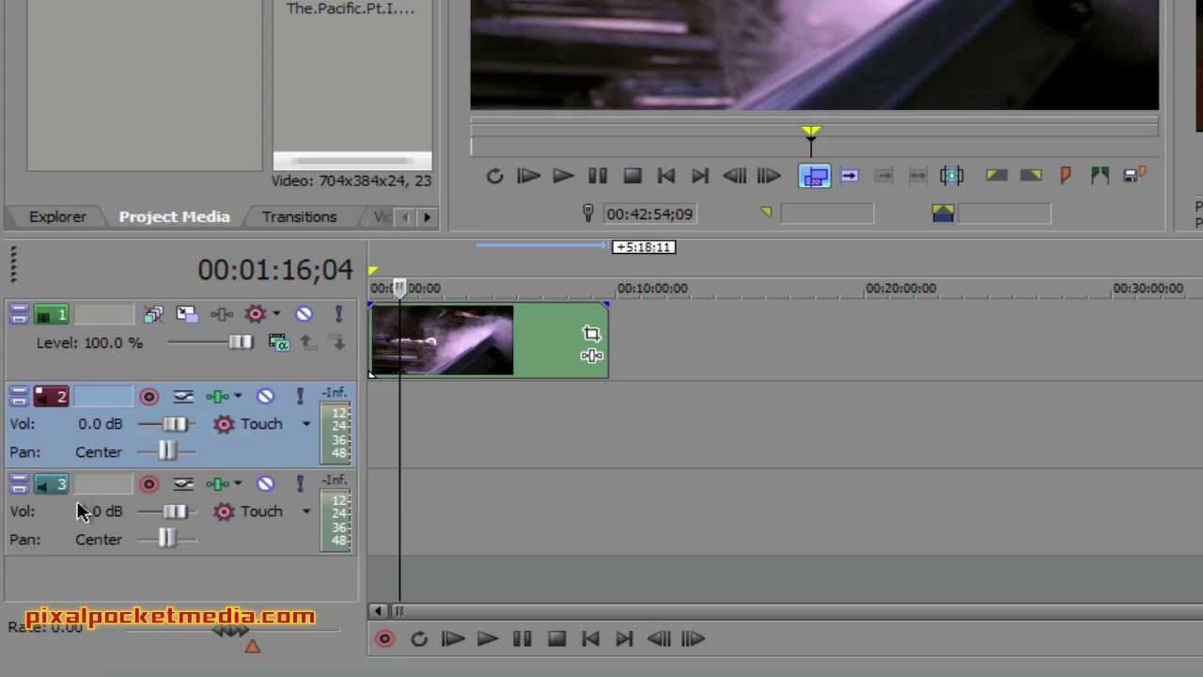
left_click(47, 482)
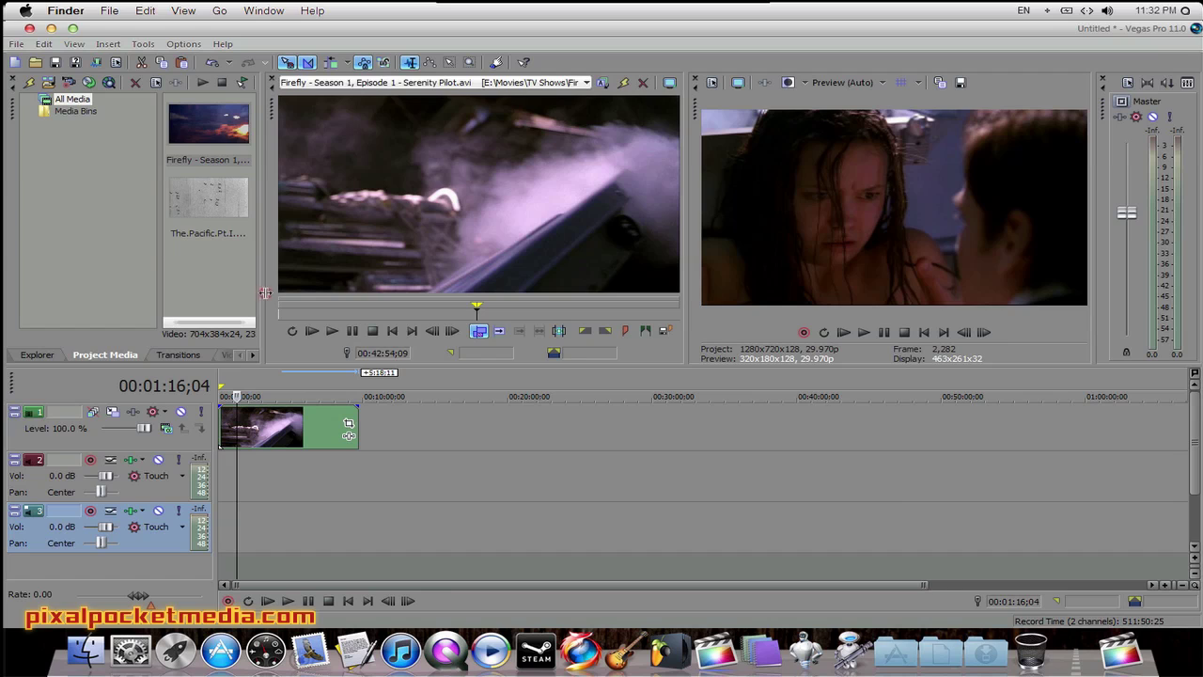
Step: Widen the project media pane and show the beginning of the Video FX plug-in list there
left_click_drag(266, 294, 319, 300)
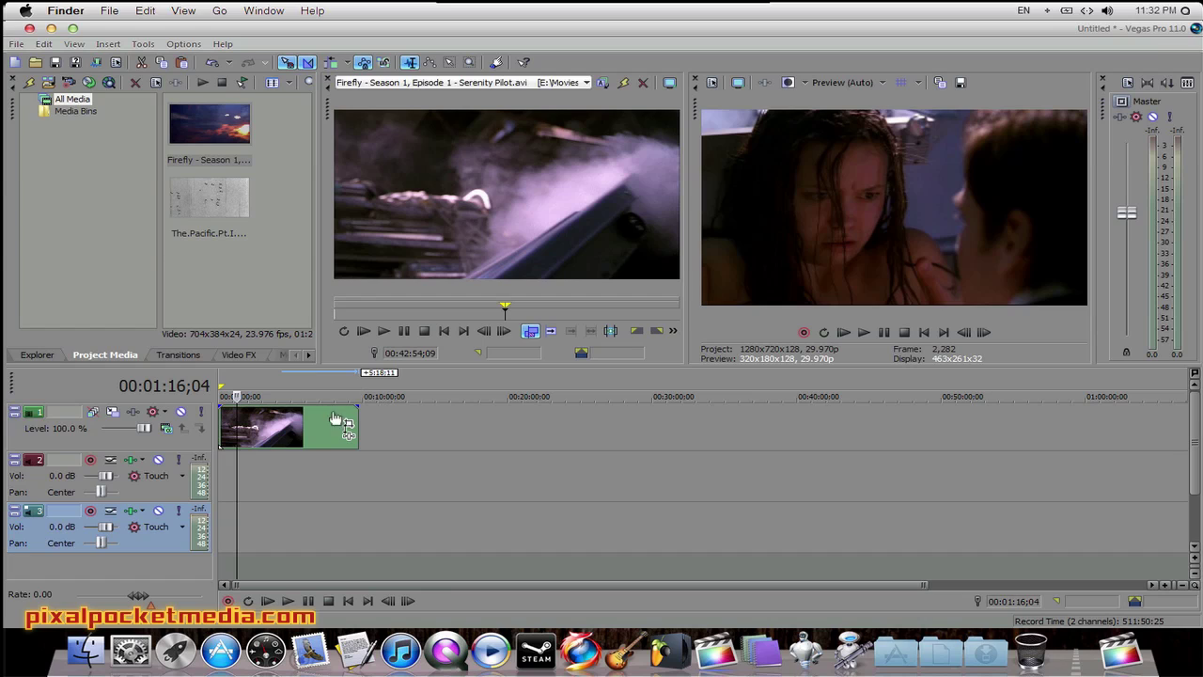
left_click(307, 468)
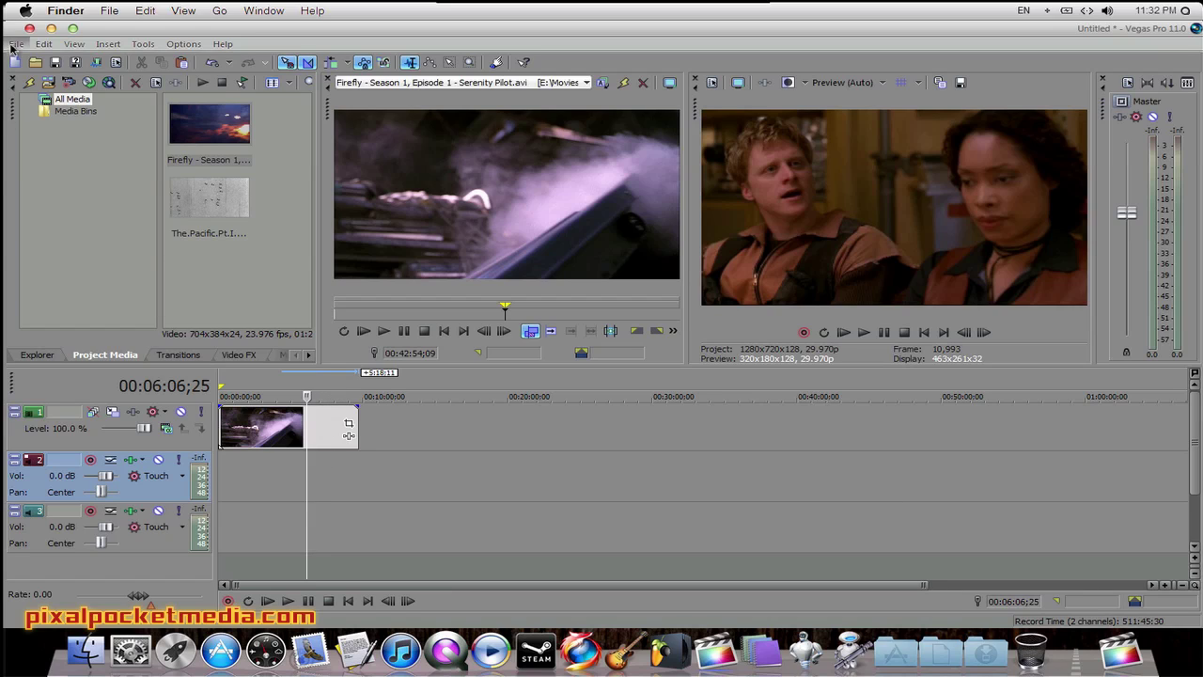
left_click(229, 359)
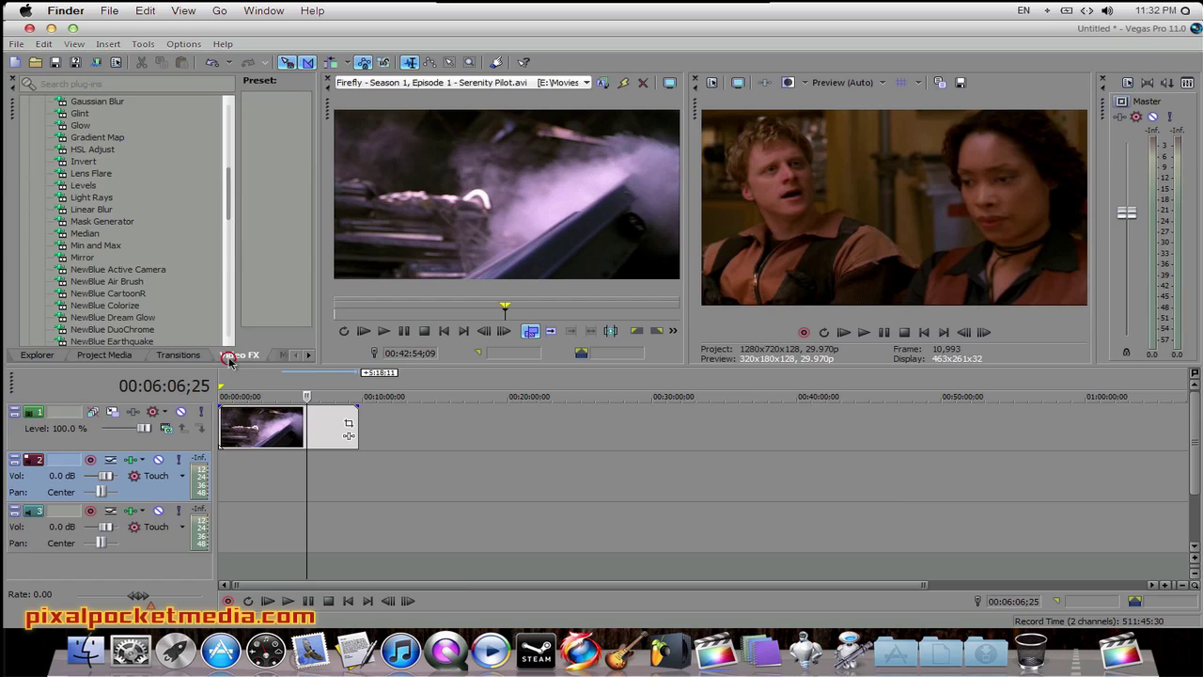
left_click_drag(225, 193, 224, 127)
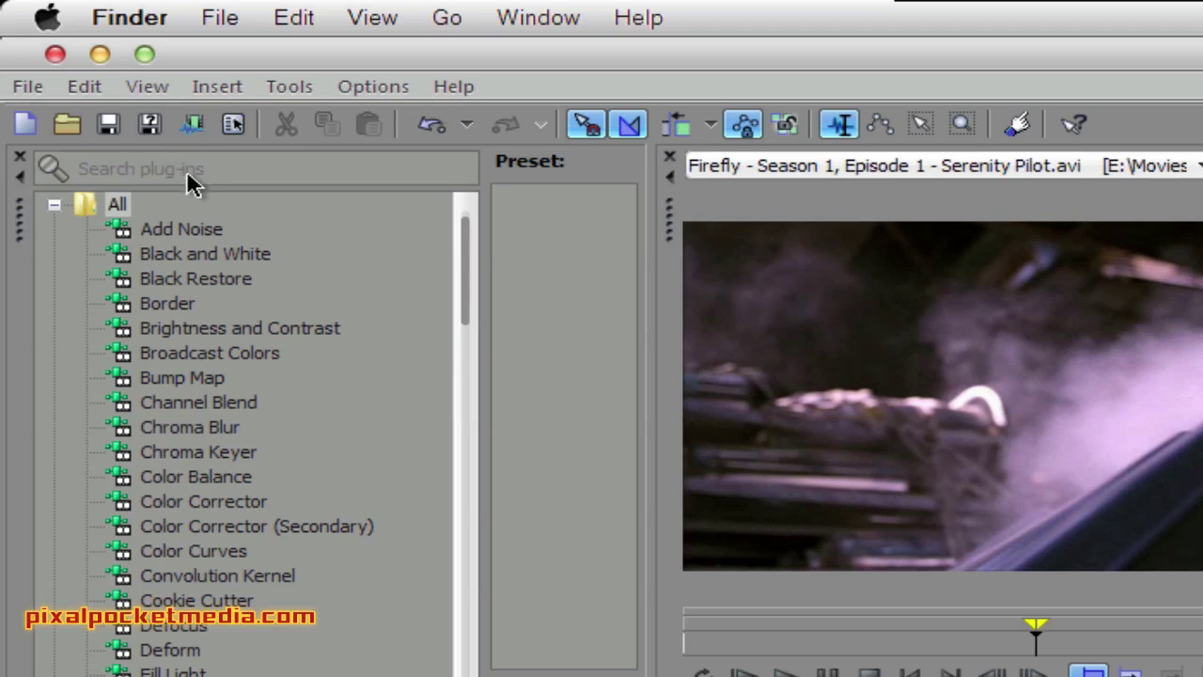
Step: Search the Video FX plug-ins for "black"
left_click(151, 168)
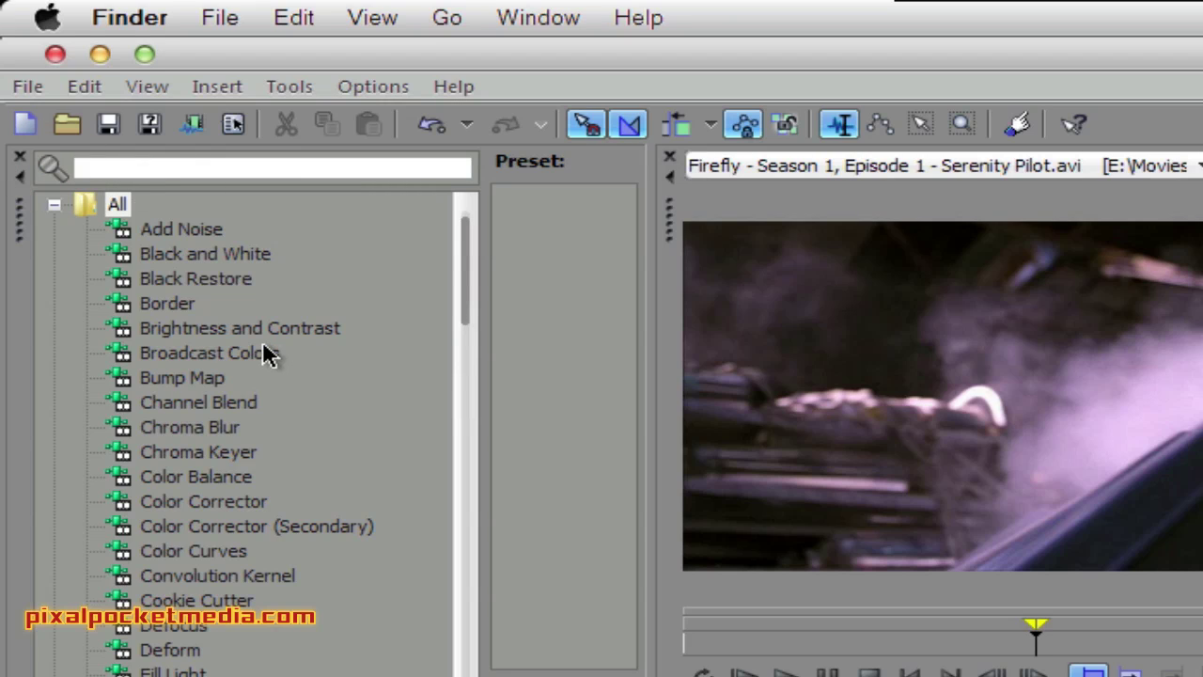
type("b")
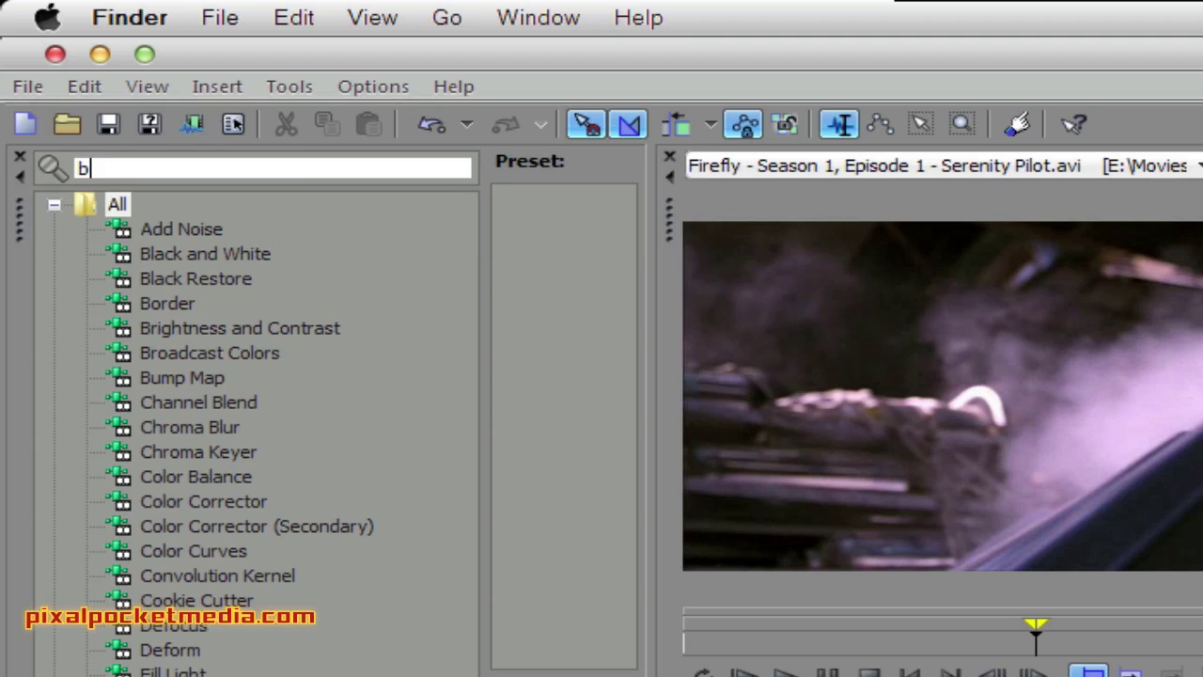
type("k")
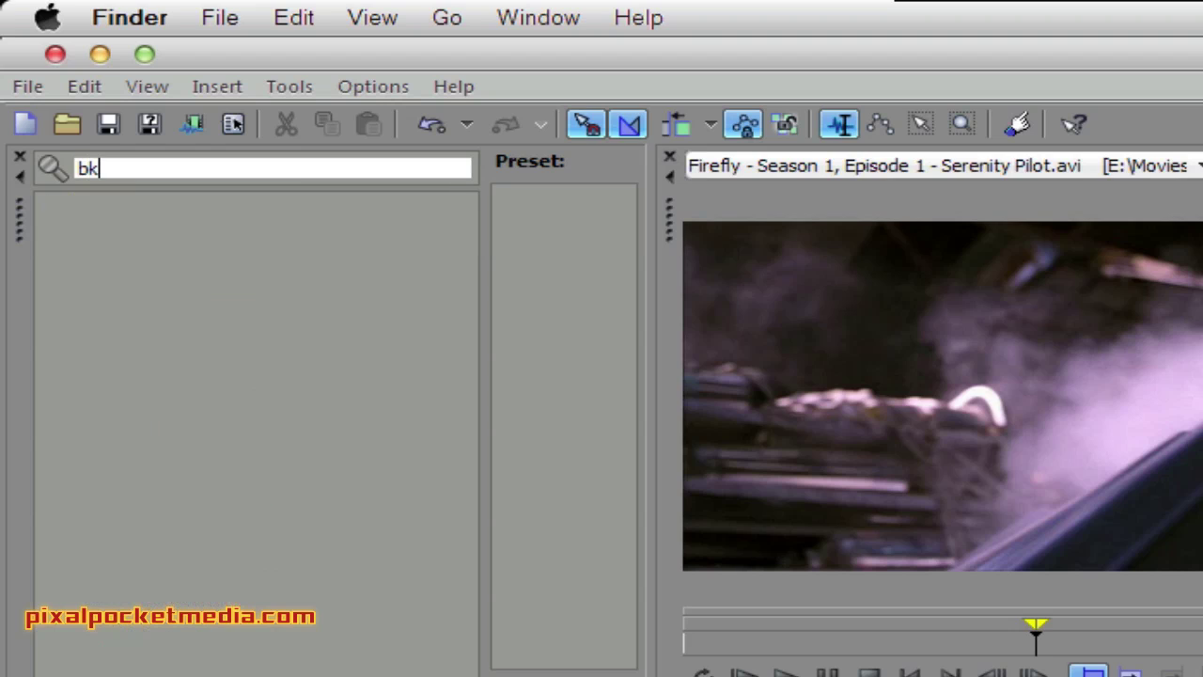
type("a")
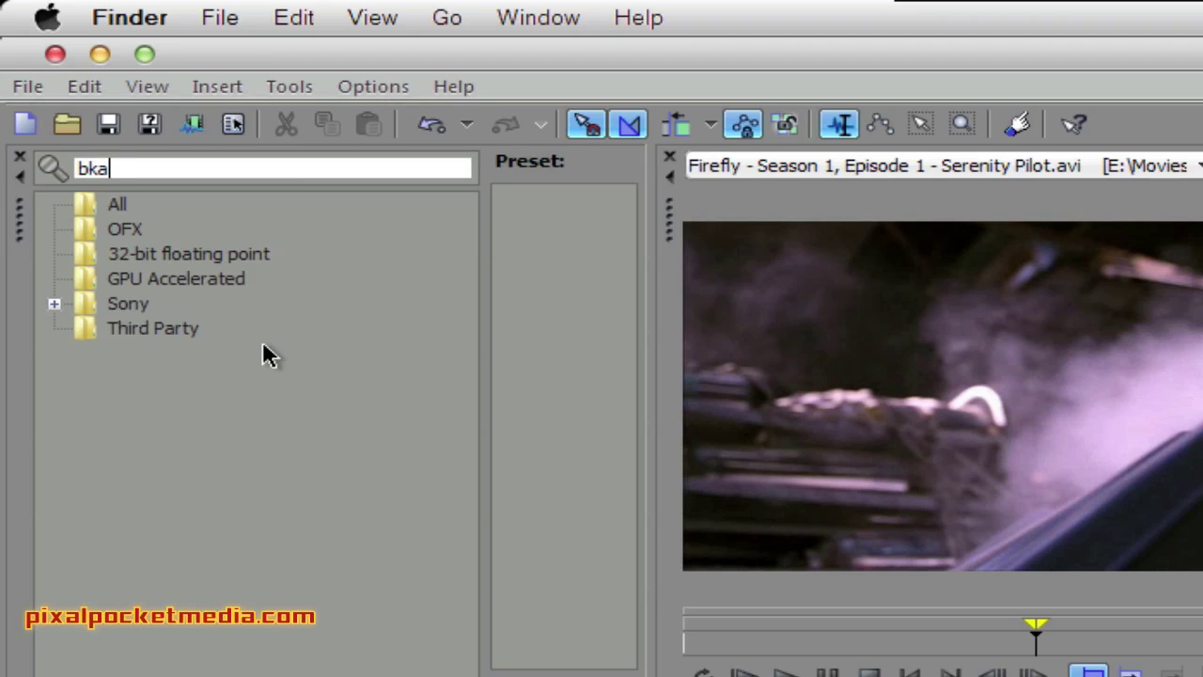
key("BackSpace")
key("BackSpace")
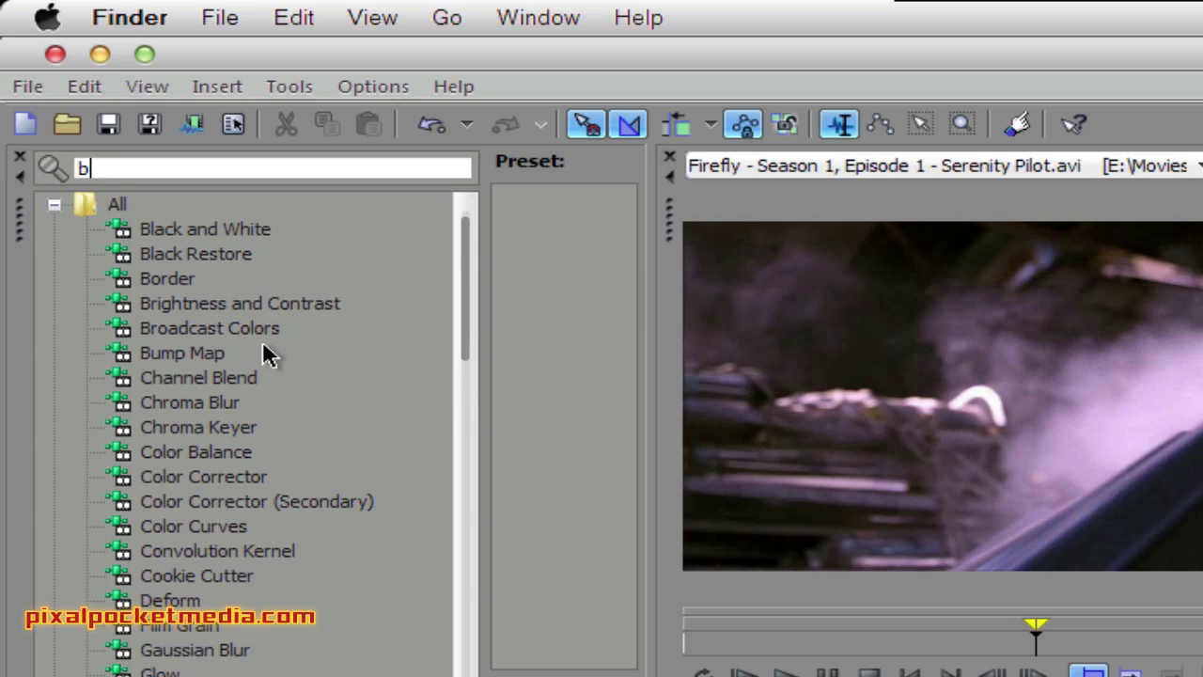
type("lack")
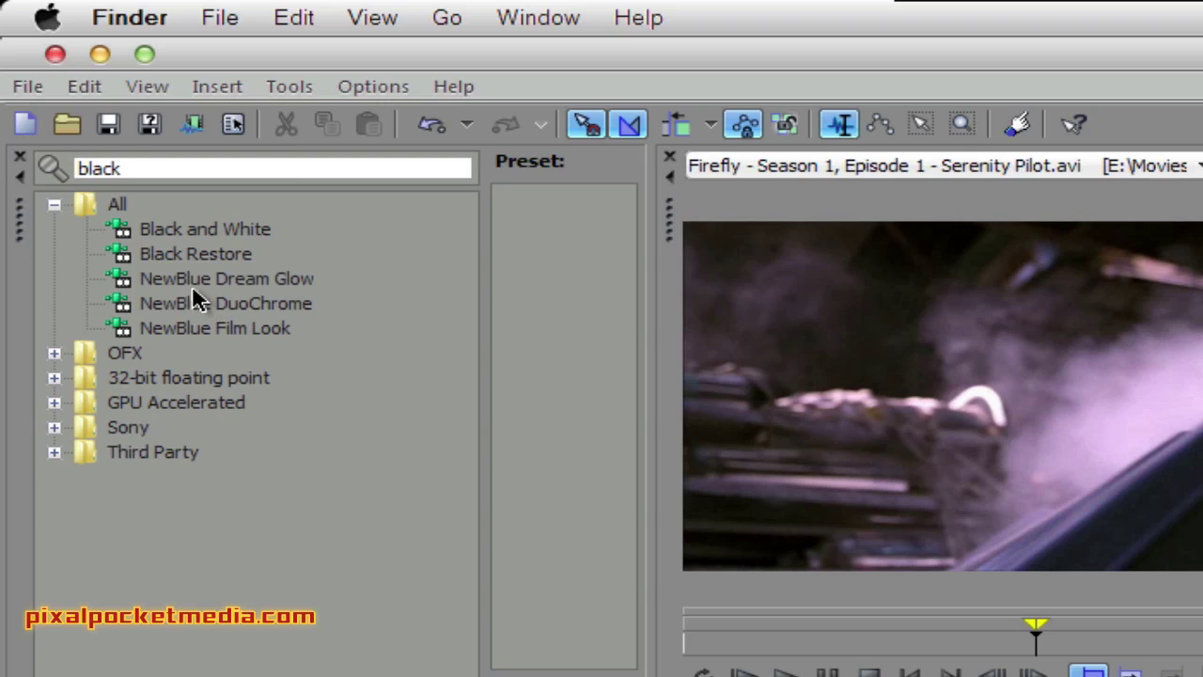
Step: Examine the matching effects in the Third Party and All folders, and clear the search to browse the full plug-in list
left_click(55, 205)
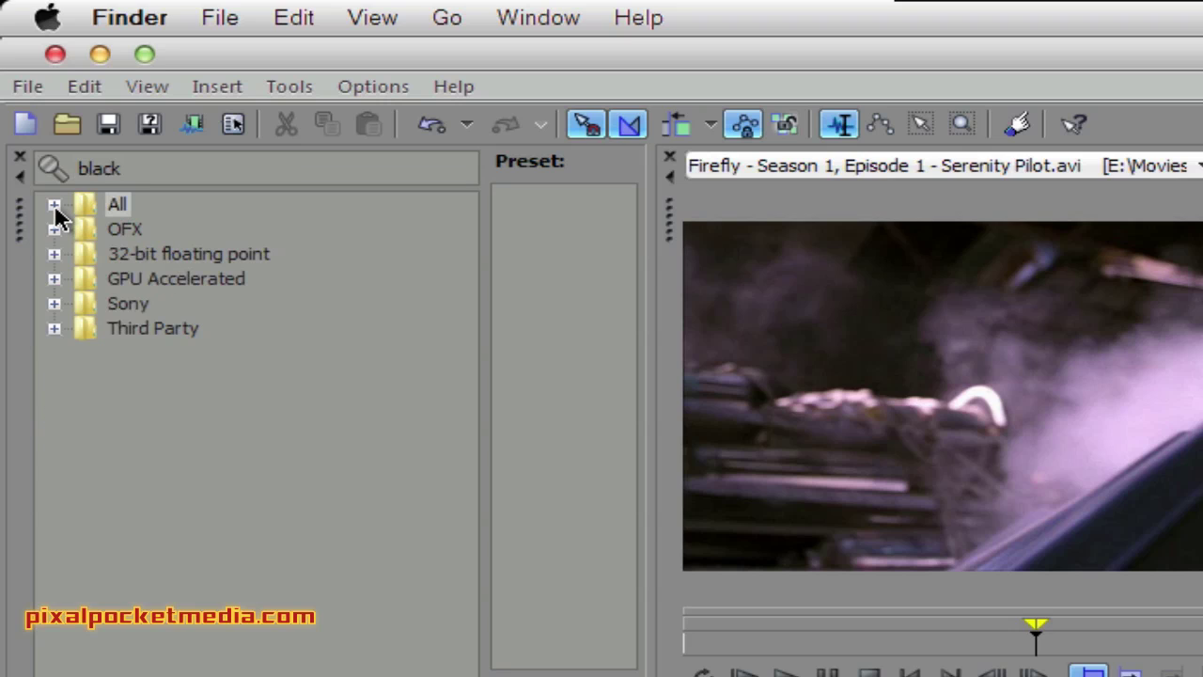
left_click(52, 328)
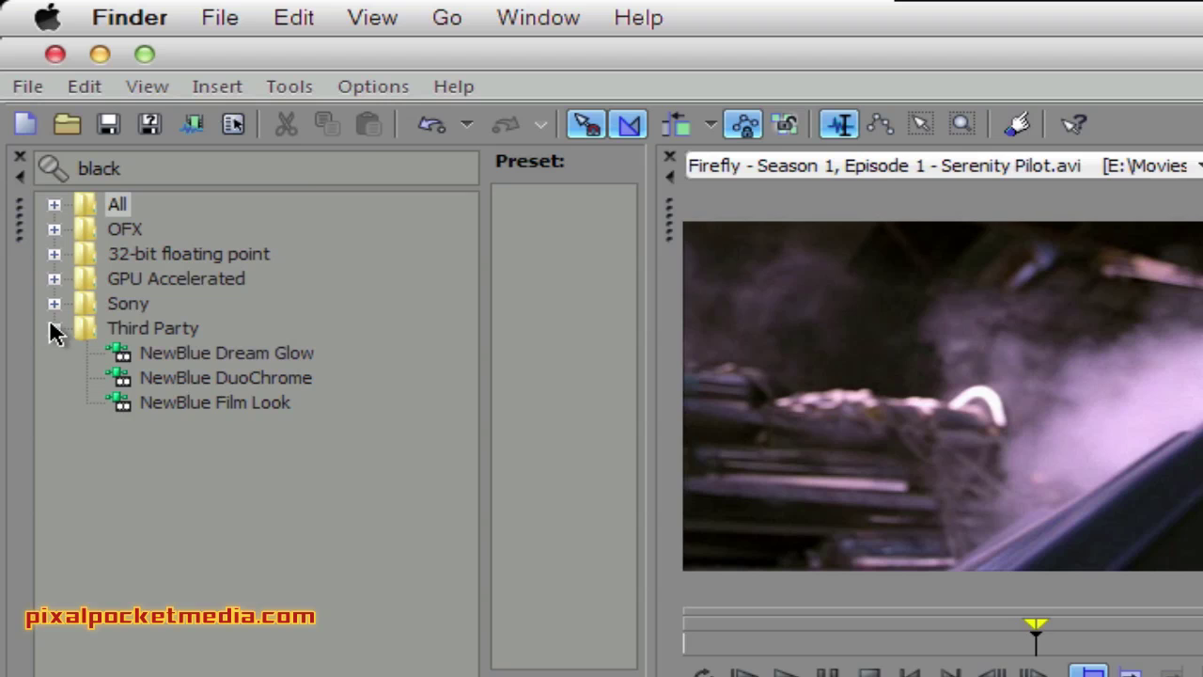
left_click(52, 328)
left_click(54, 205)
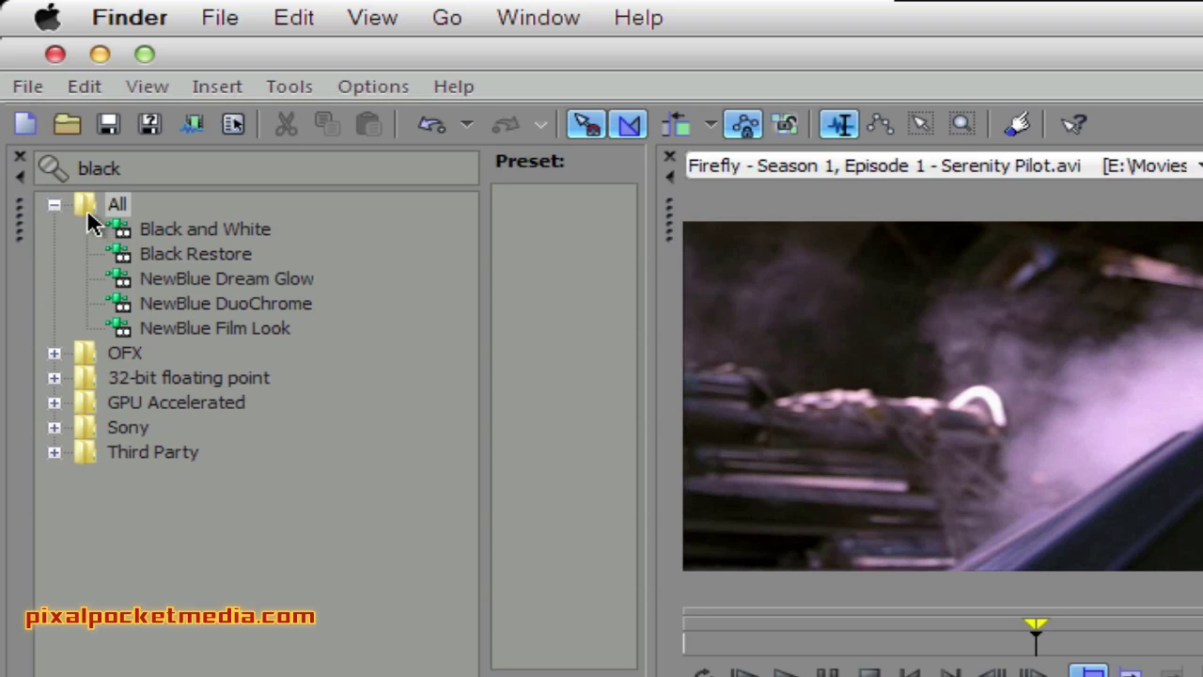
left_click(135, 169)
left_click(58, 169)
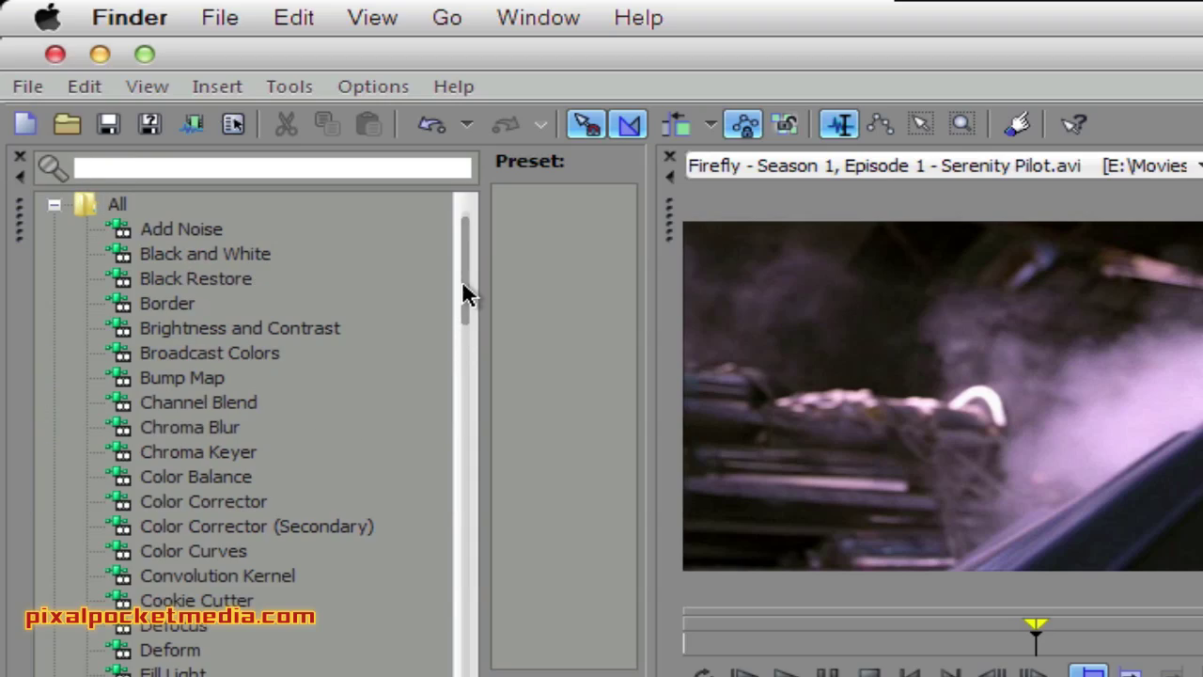
left_click_drag(464, 293, 368, 518)
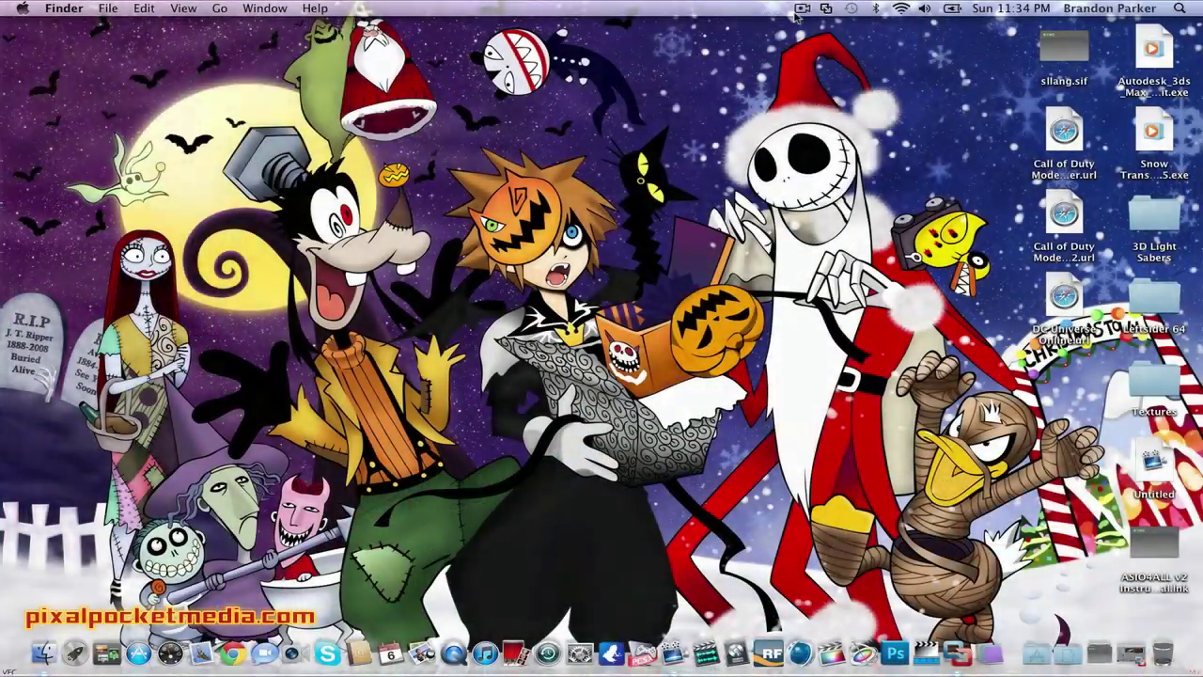
left_click(802, 8)
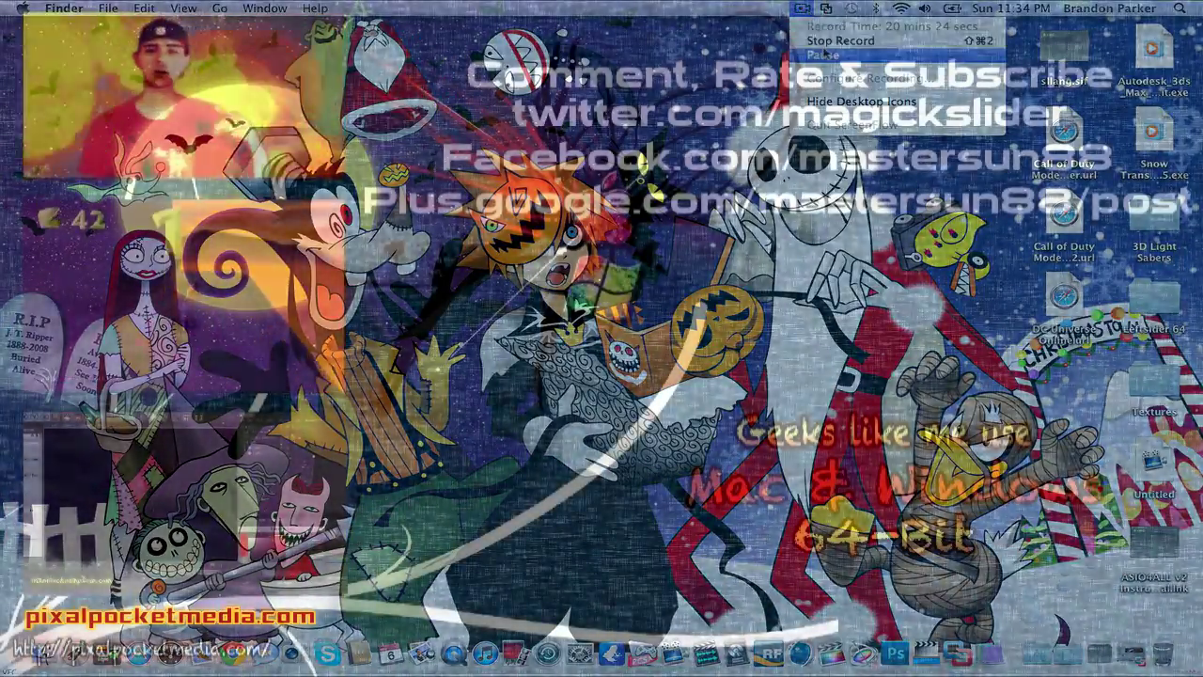